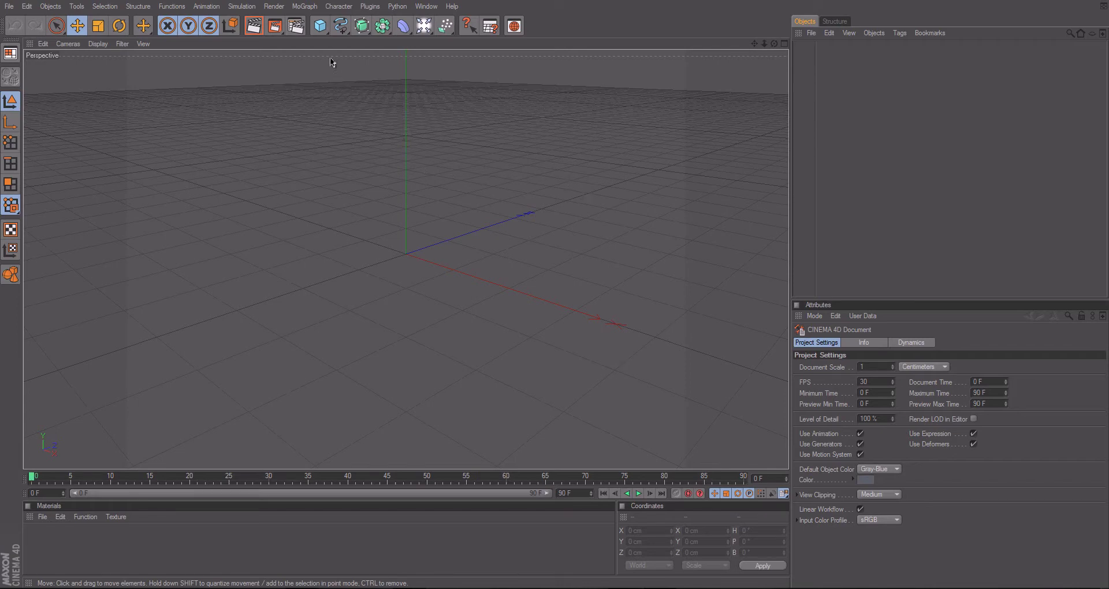
# - Add a 200 cm cube, switch it off so it is hidden, and add a particle Emitter
pyautogui.click(320, 25)
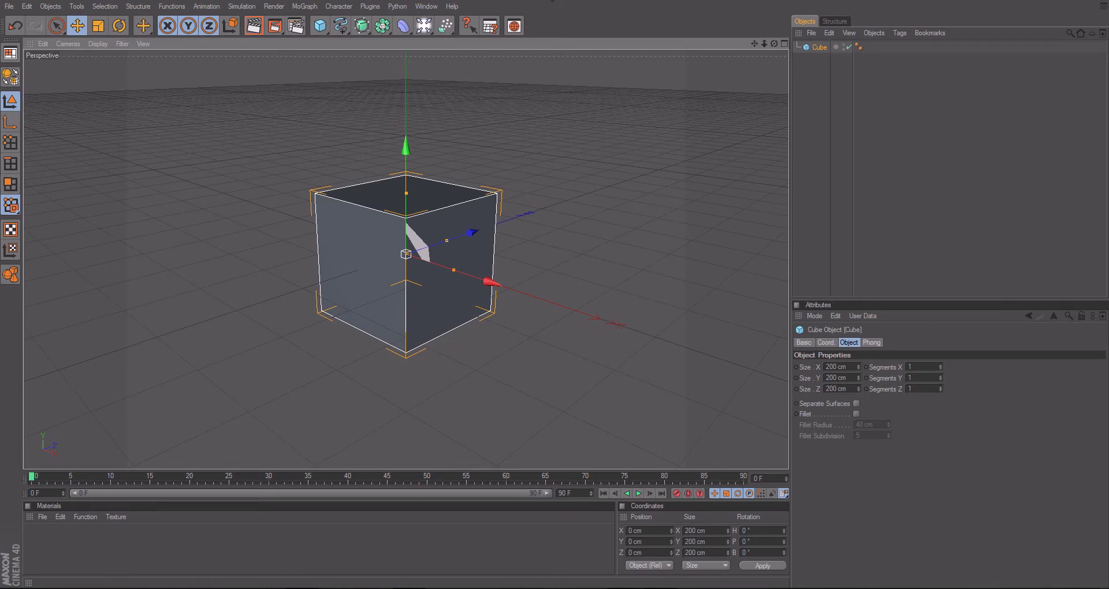
pyautogui.click(849, 48)
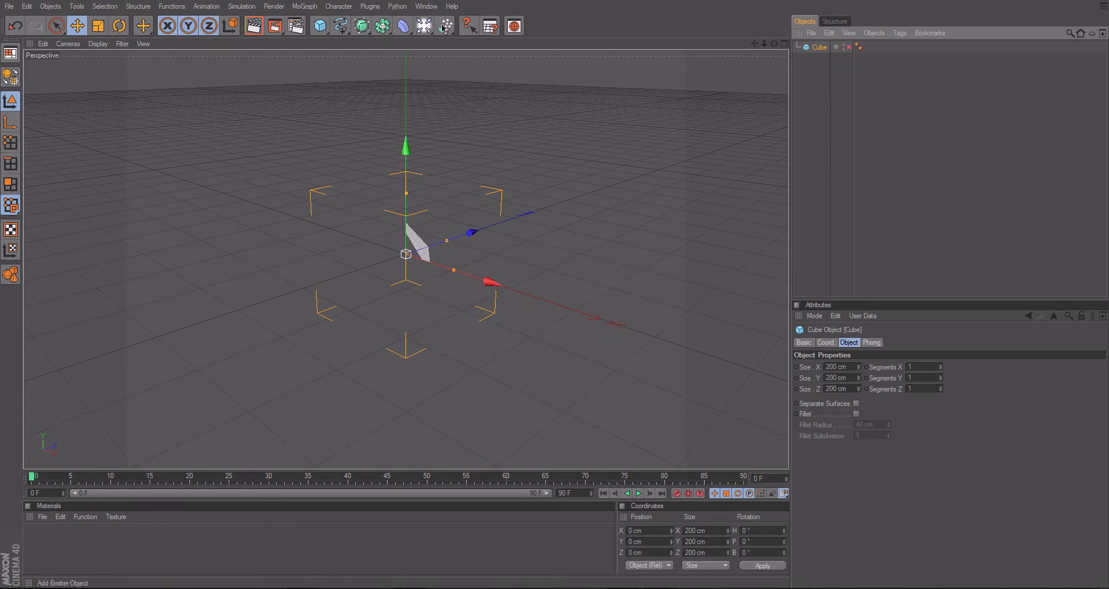
pyautogui.moveTo(448, 33); pyautogui.dragTo(485, 39)
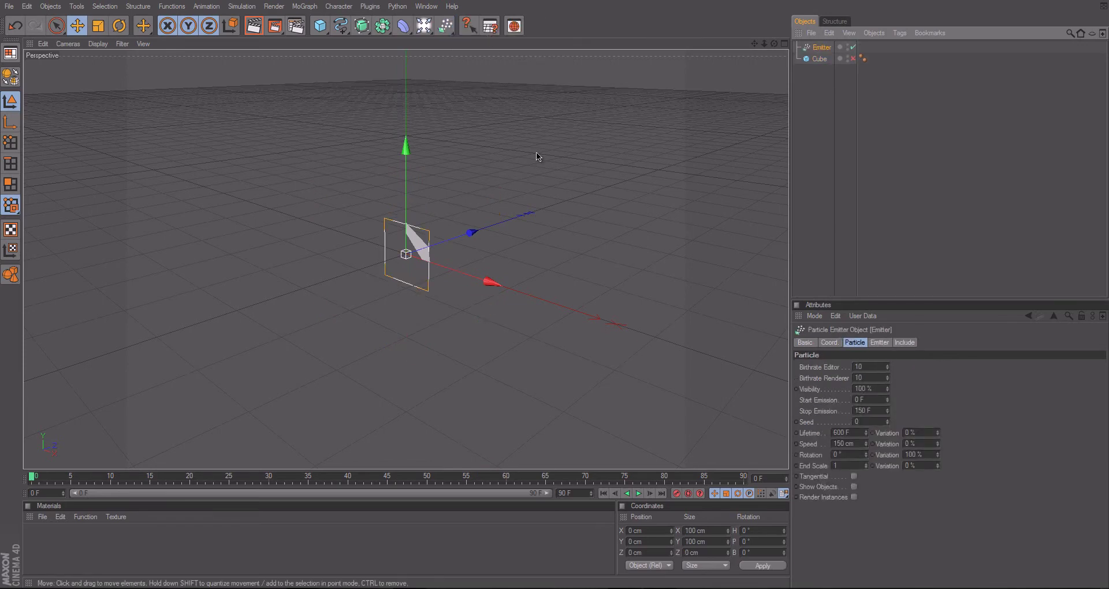
# - Orbit the view sideways and play the animation to about frame 68 to watch particles stream out
pyautogui.moveTo(559, 211)
pyautogui.keyDown('alt'); pyautogui.mouseDown()
pyautogui.moveTo(528, 292)
pyautogui.moveTo(560, 287)
pyautogui.mouseUp(); pyautogui.keyUp('alt')
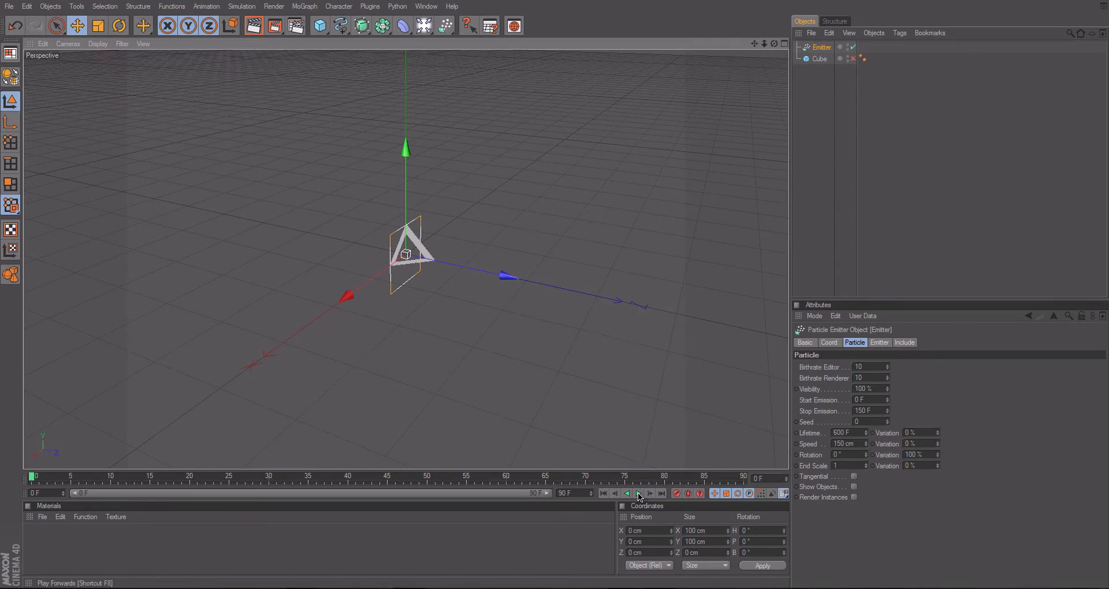
pyautogui.click(639, 494)
pyautogui.click(639, 494)
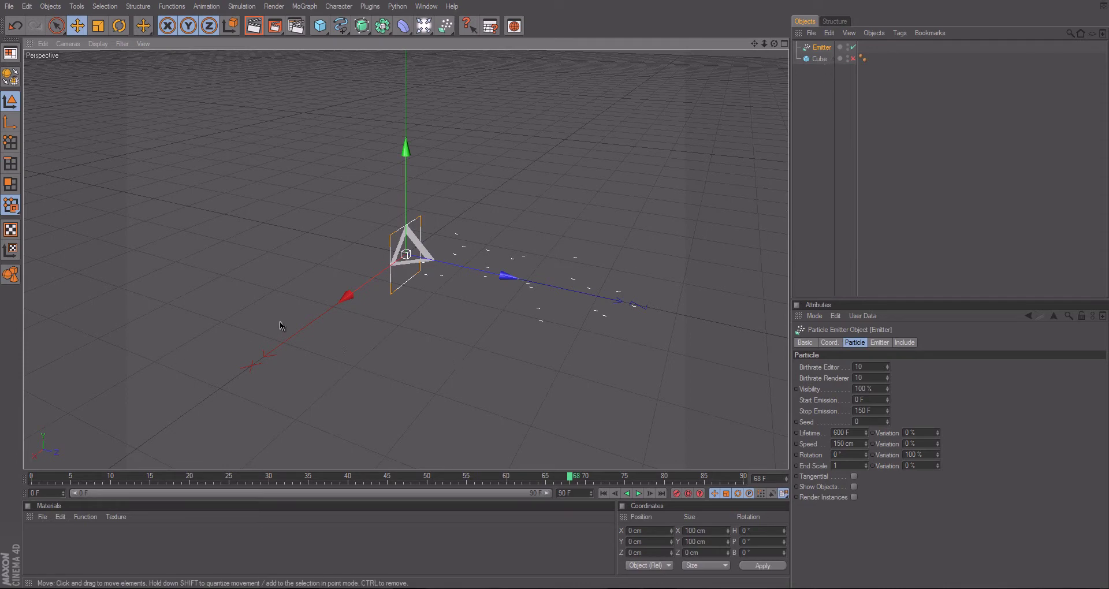
# - Re-enable the cube and resize it to 10 cm on X, Y and Z
pyautogui.click(854, 58)
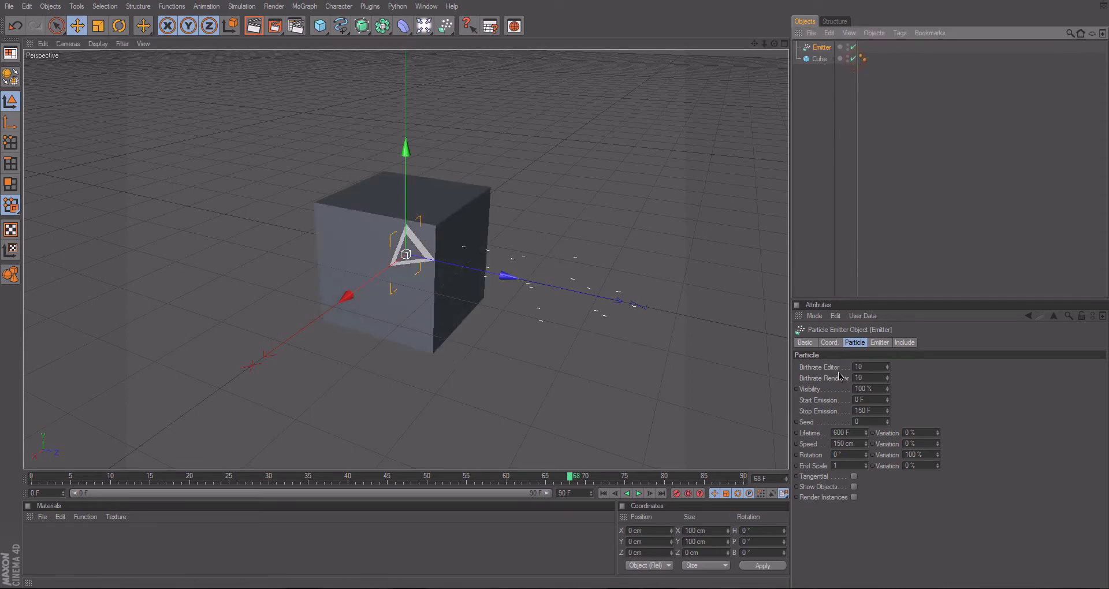
pyautogui.click(819, 59)
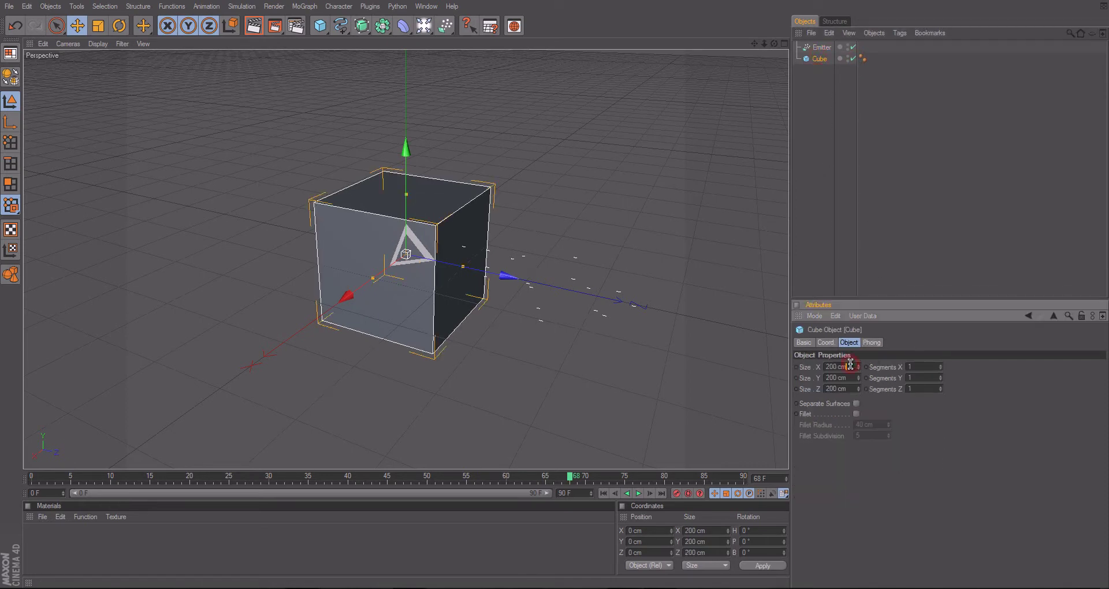
pyautogui.doubleClick(850, 366)
pyautogui.write('1')
pyautogui.write('0')
pyautogui.press('Tab')
pyautogui.write('10')
pyautogui.press('Tab')
pyautogui.write('10')
pyautogui.press('Return')
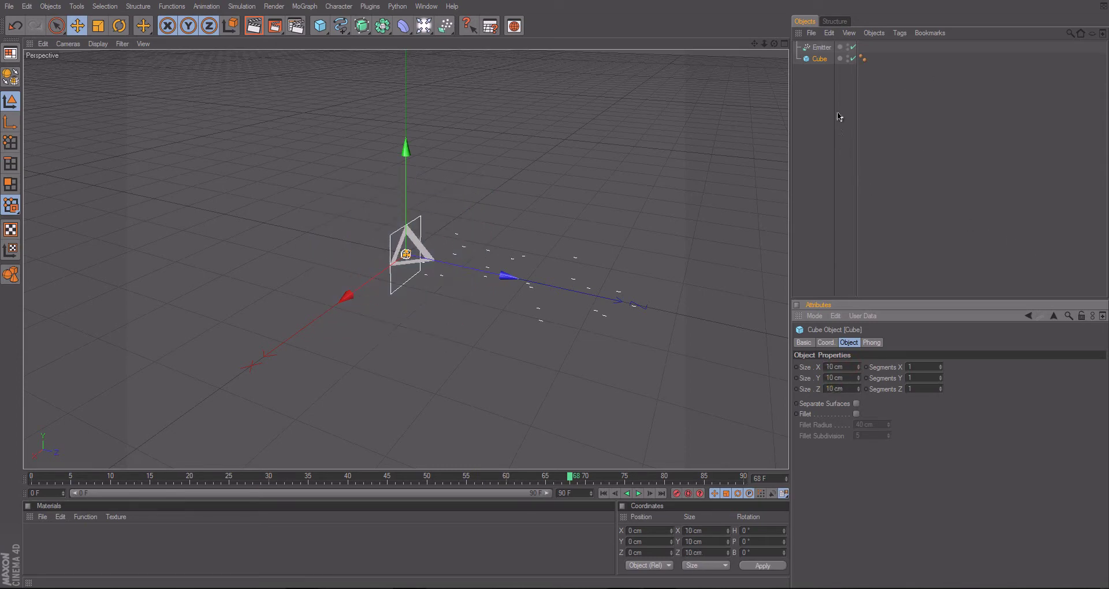
# - Parent the cube under the Emitter and turn on Show Objects so particles appear as cubes
pyautogui.moveTo(826, 60); pyautogui.dragTo(823, 48)
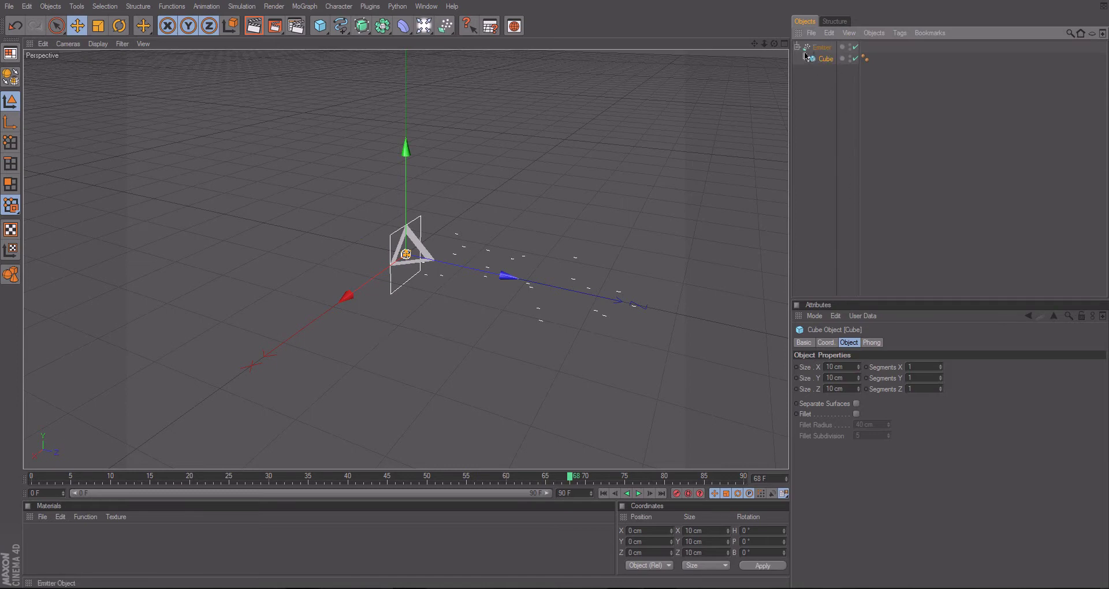
pyautogui.click(821, 48)
pyautogui.click(895, 160)
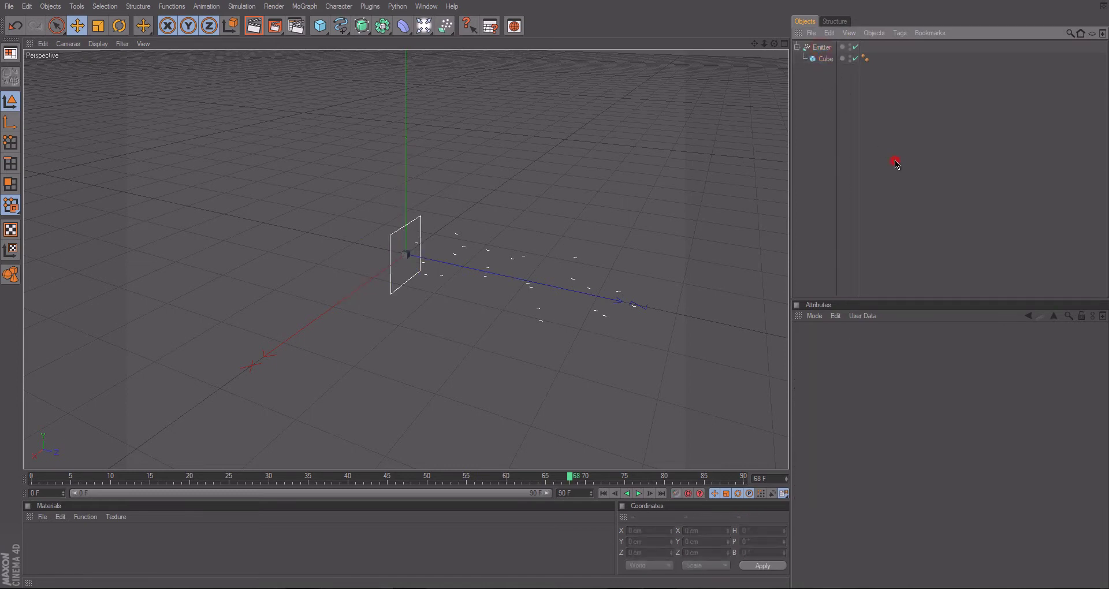
pyautogui.click(823, 47)
pyautogui.click(854, 486)
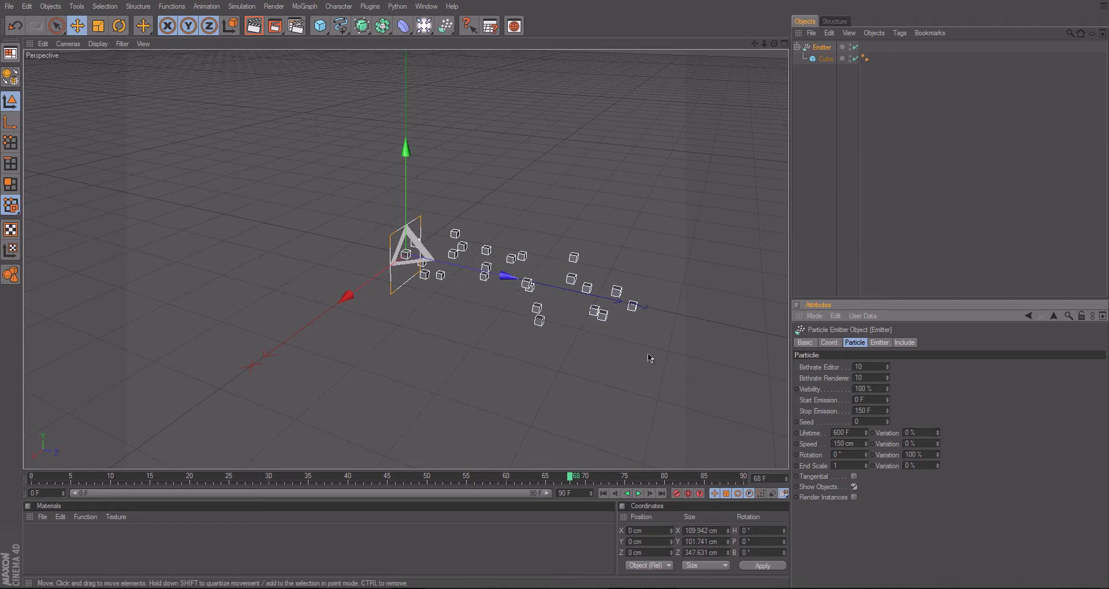
# - Rewind and replay the animation, stopping at frame 72 to view the cube particles
pyautogui.click(603, 494)
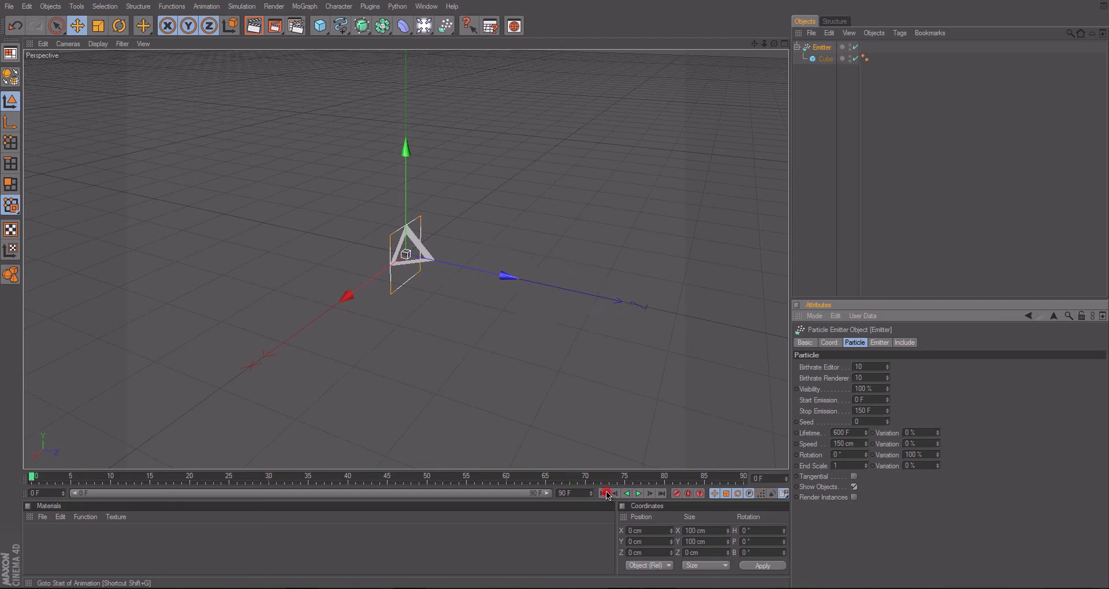
pyautogui.click(639, 495)
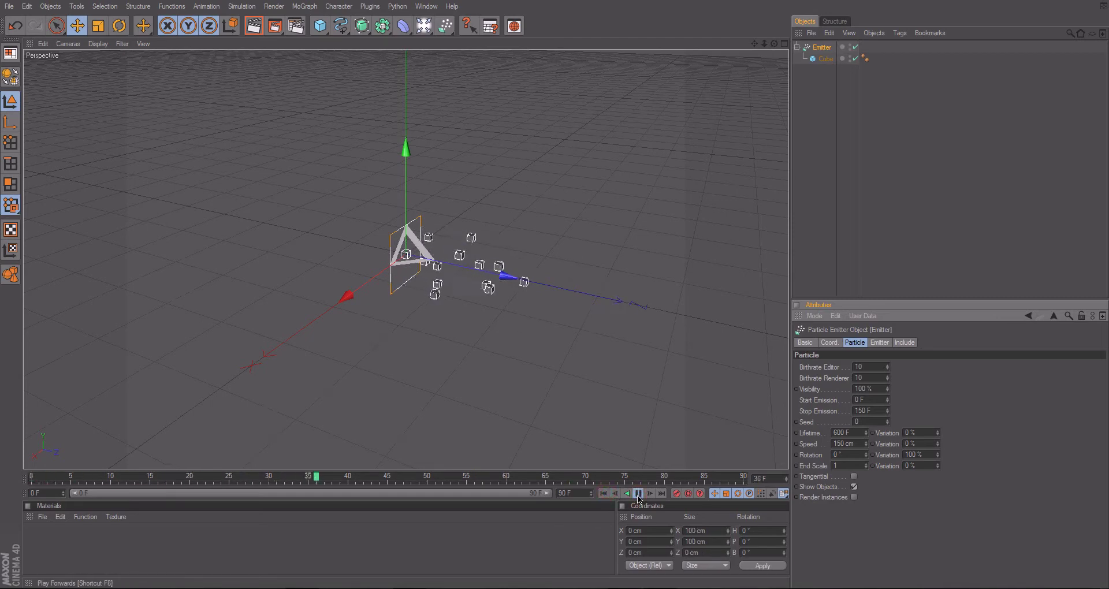
pyautogui.click(639, 495)
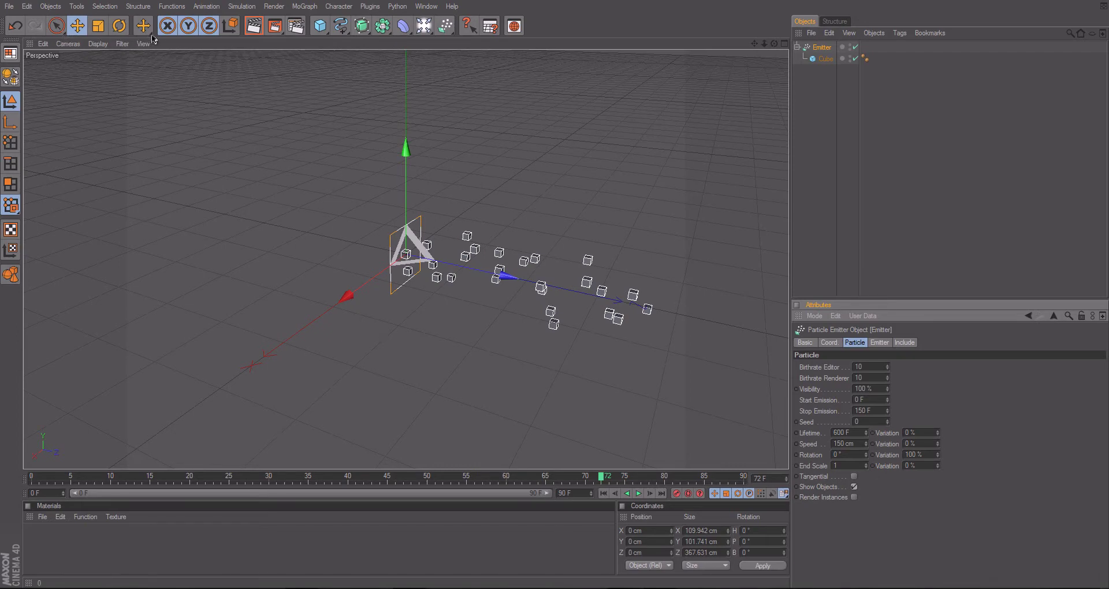
# - Select both the Emitter and its child Cube and delete them
pyautogui.click(324, 34)
pyautogui.click(865, 58)
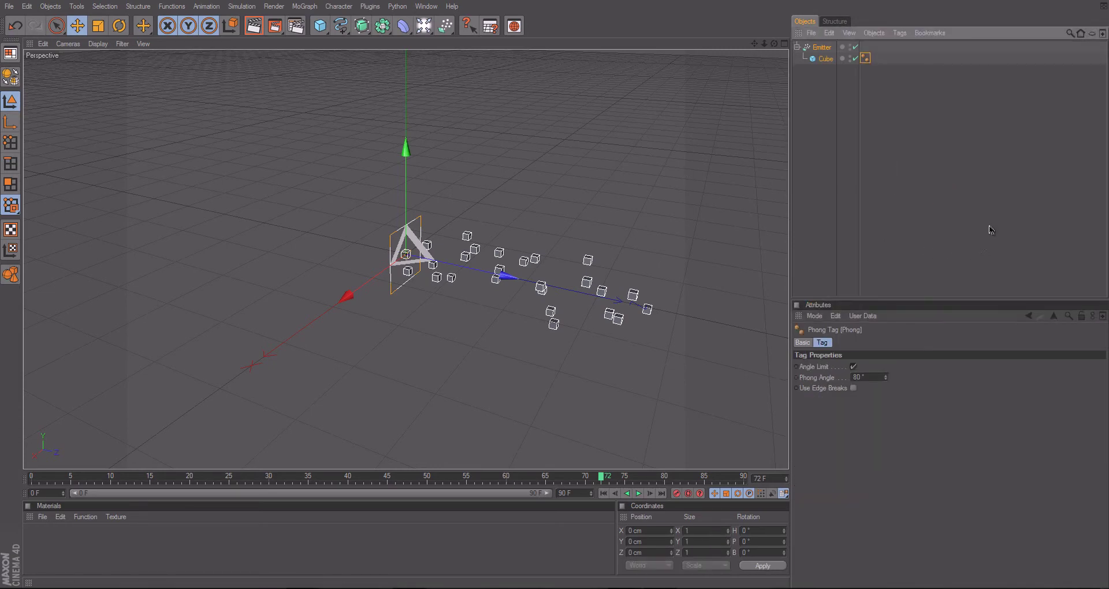
pyautogui.moveTo(884, 138); pyautogui.dragTo(794, 42)
pyautogui.press('Delete')
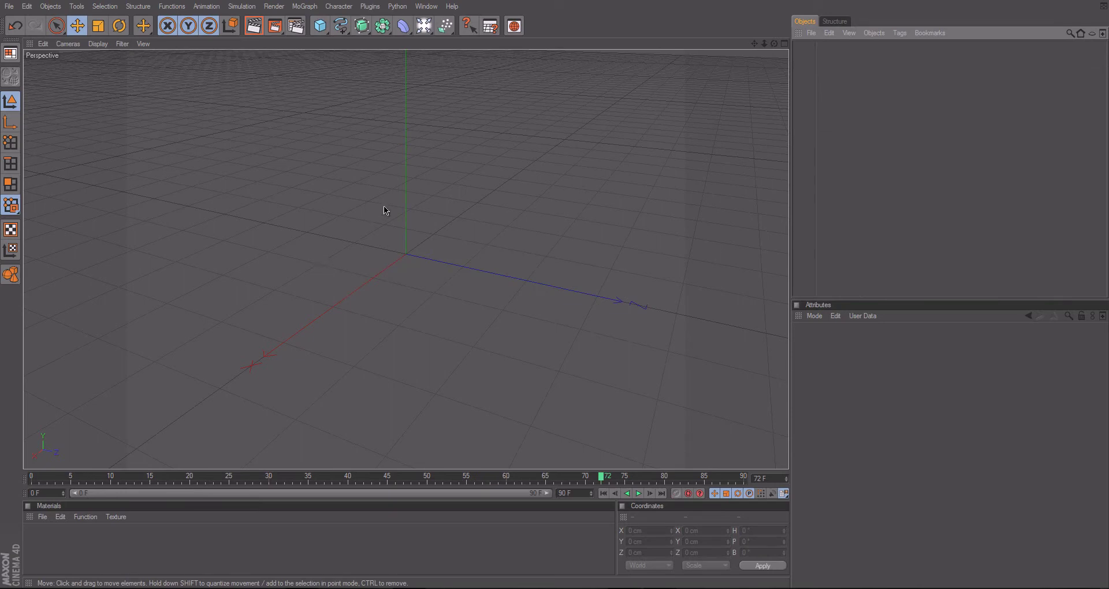
pyautogui.click(324, 29)
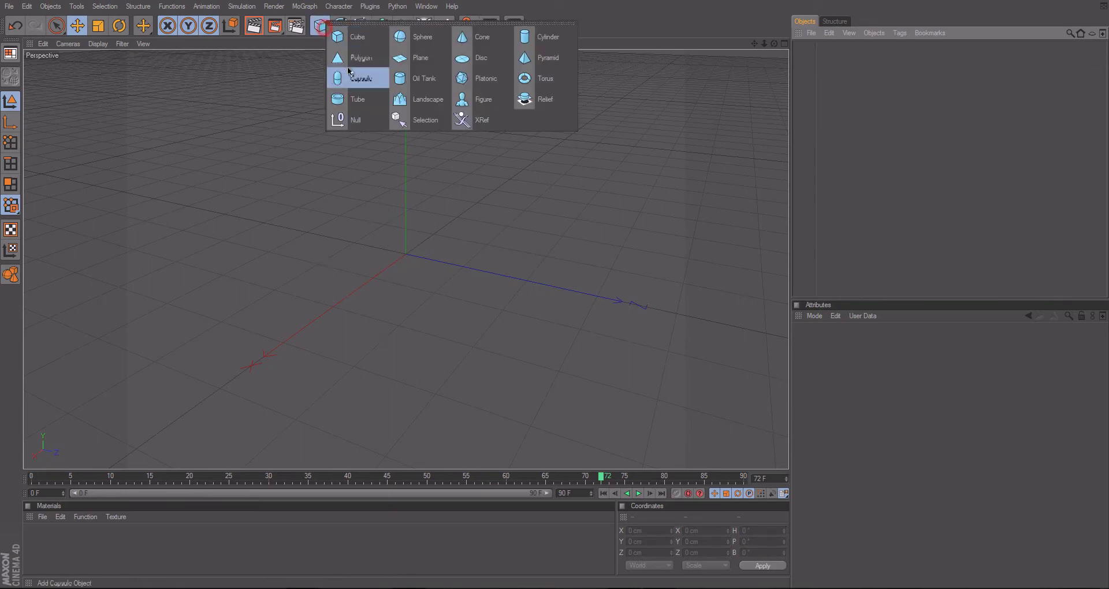
pyautogui.click(525, 58)
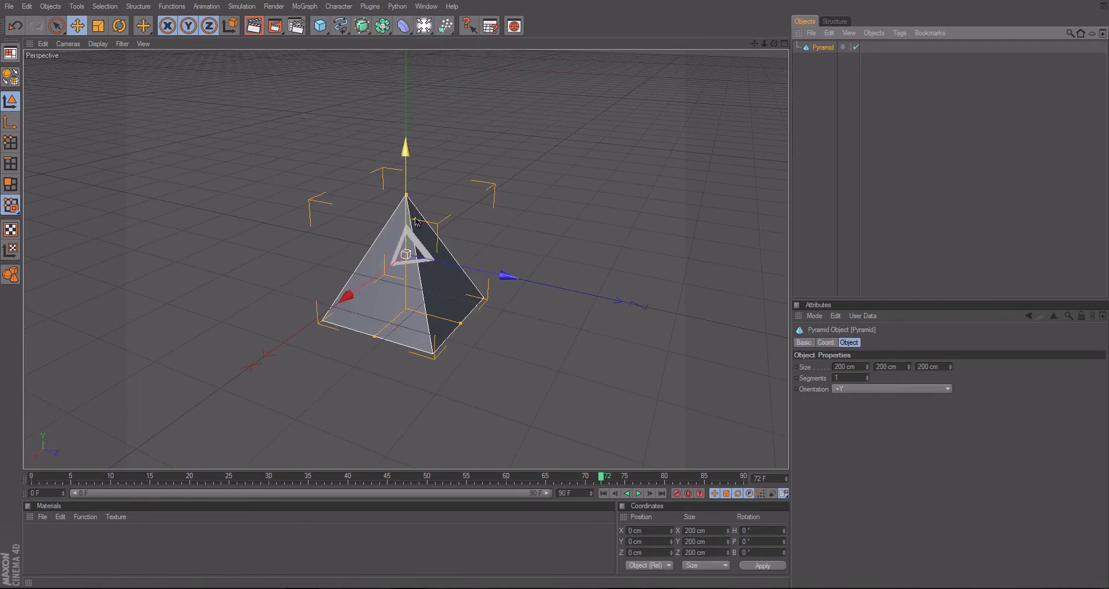
pyautogui.click(322, 26)
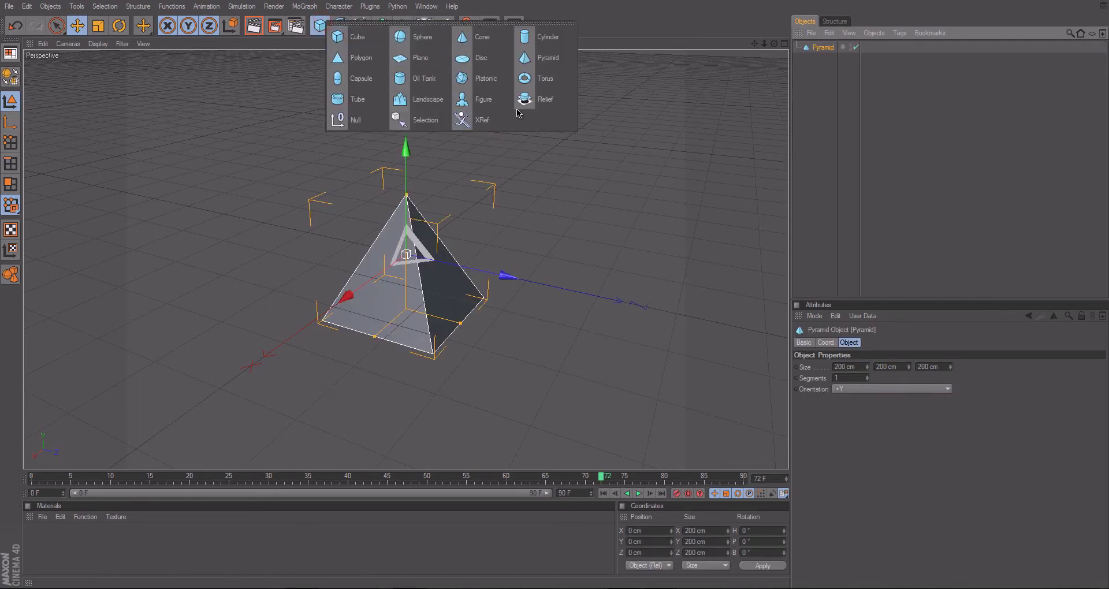
pyautogui.click(488, 102)
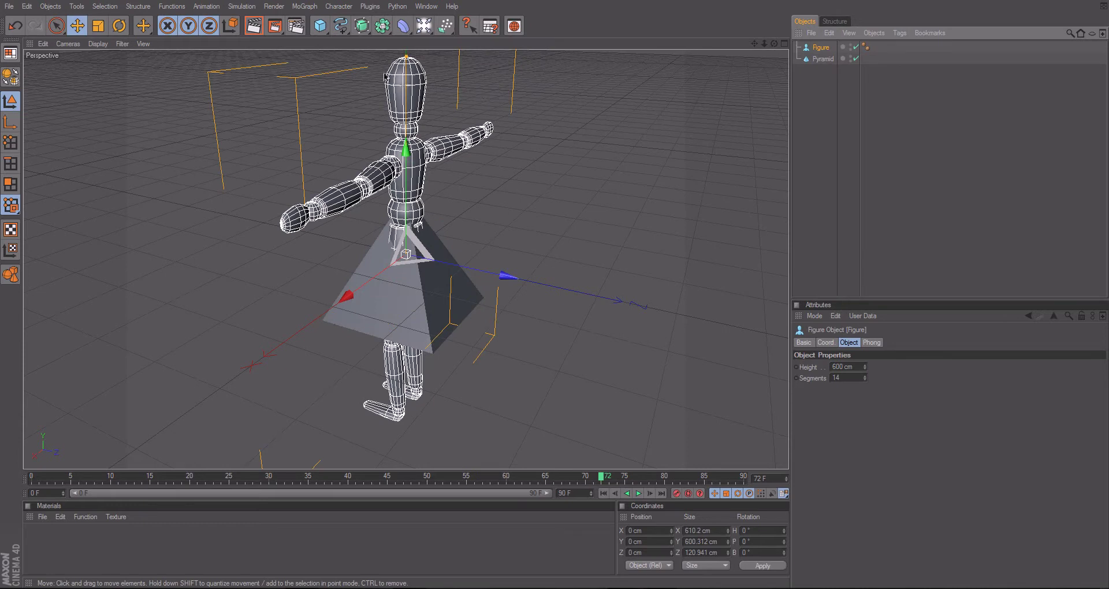
pyautogui.click(320, 26)
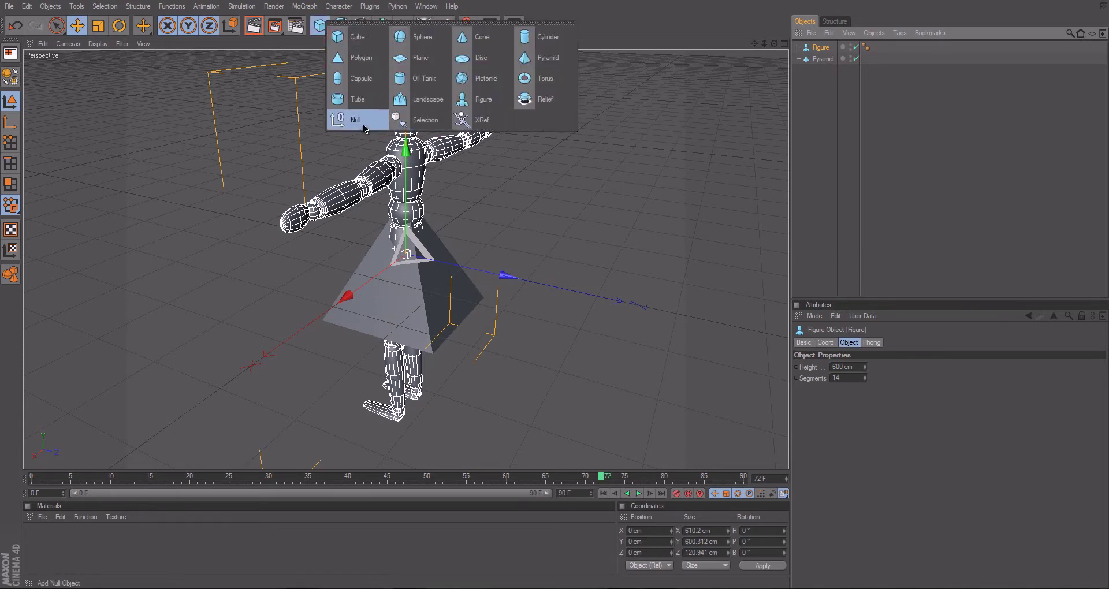
pyautogui.click(985, 169)
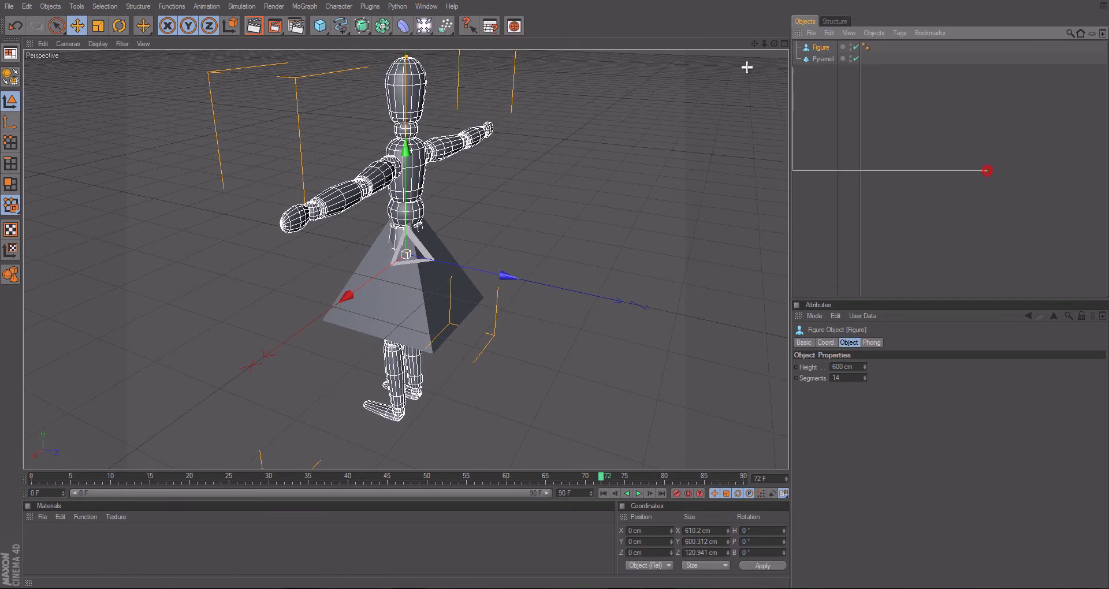
pyautogui.moveTo(975, 214); pyautogui.dragTo(800, 44)
pyautogui.press('Delete')
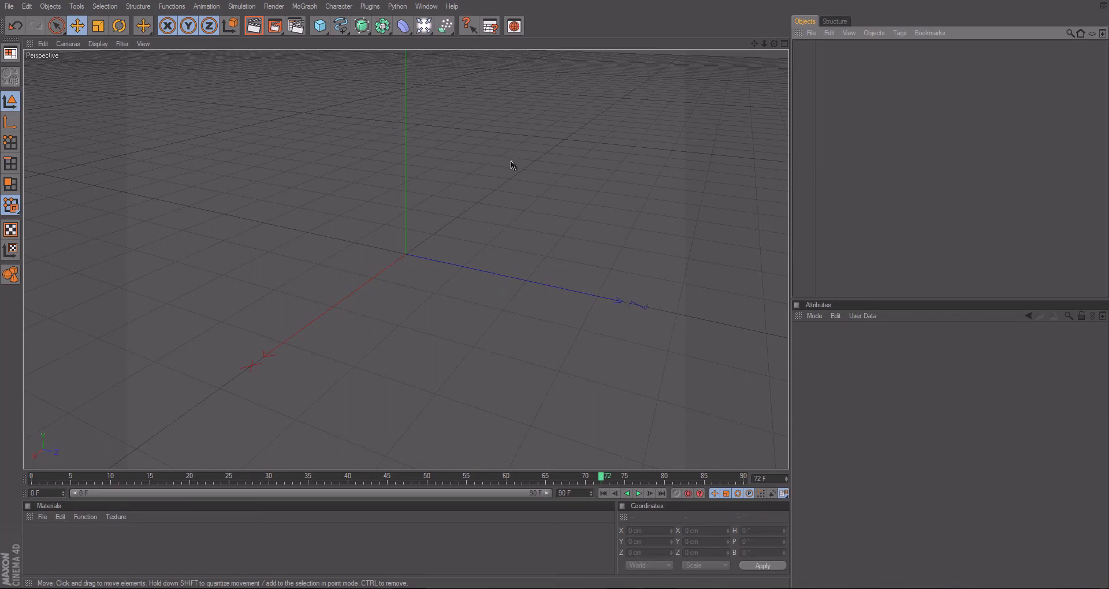
# - Draw a five-point zigzag Bezier spline in the viewport
pyautogui.click(340, 26)
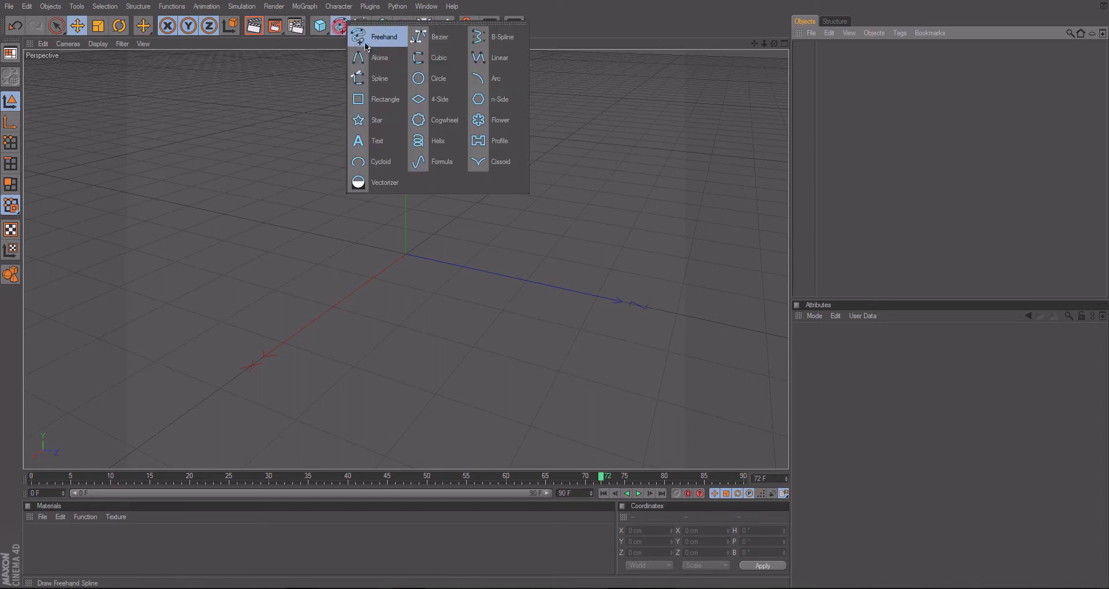
pyautogui.click(340, 26)
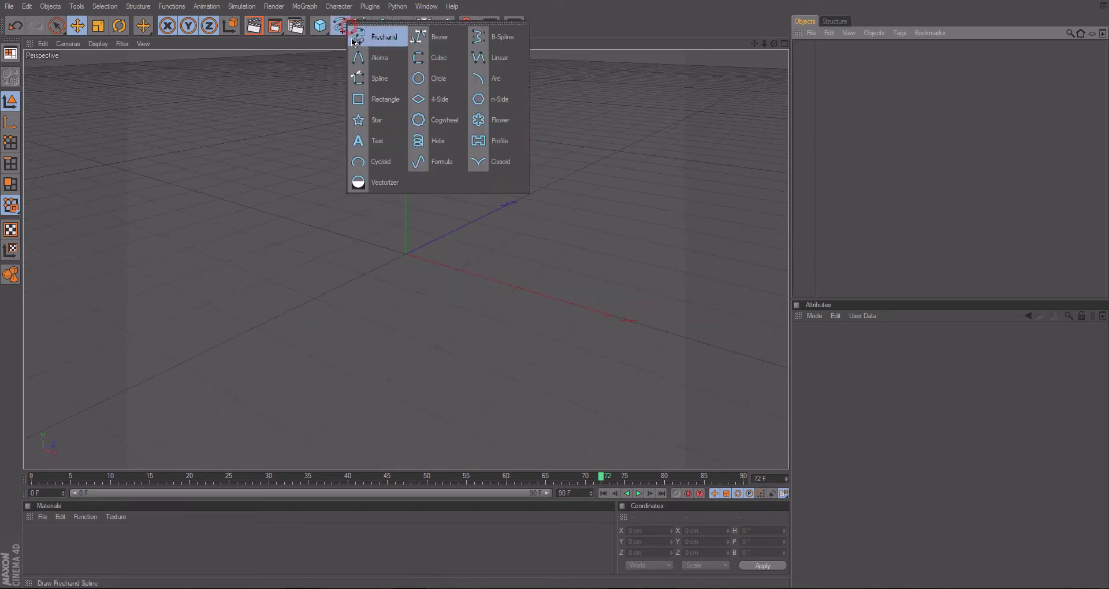
pyautogui.click(428, 36)
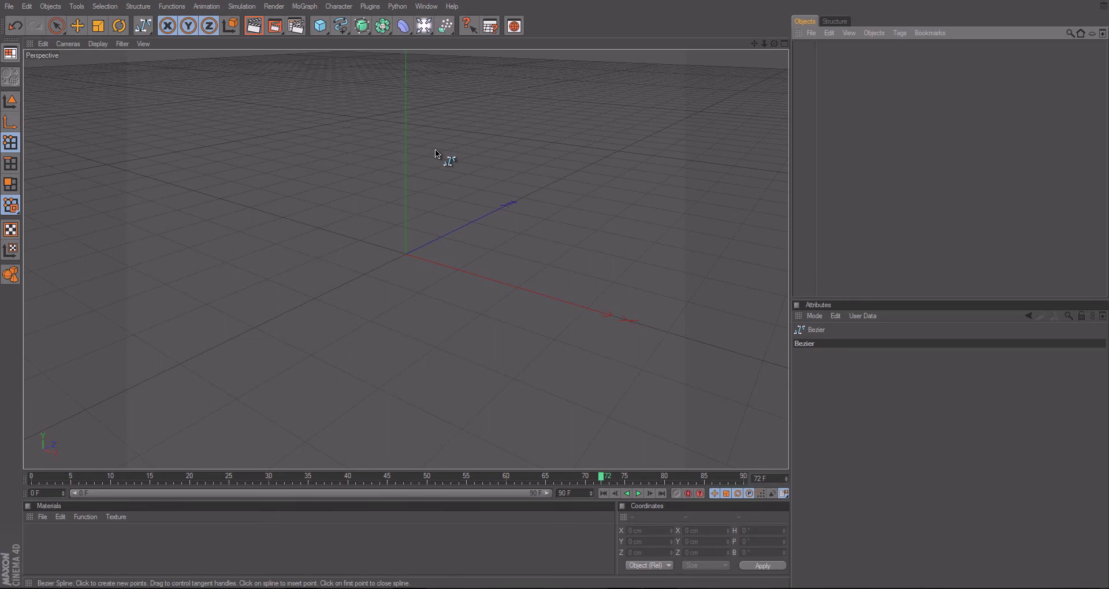
pyautogui.click(557, 155)
pyautogui.click(338, 137)
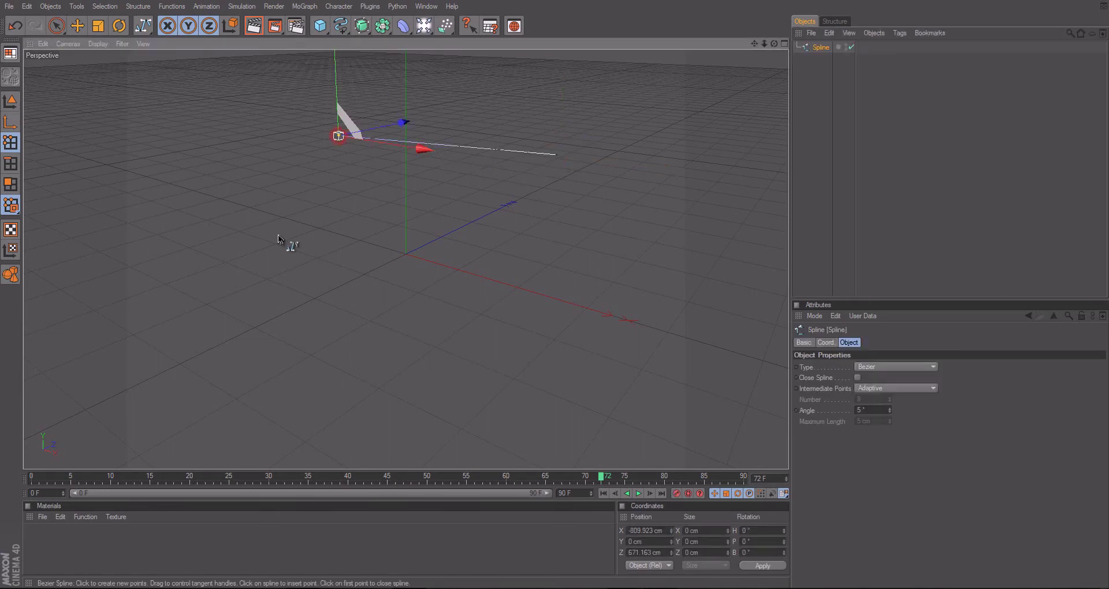
pyautogui.click(251, 272)
pyautogui.click(488, 368)
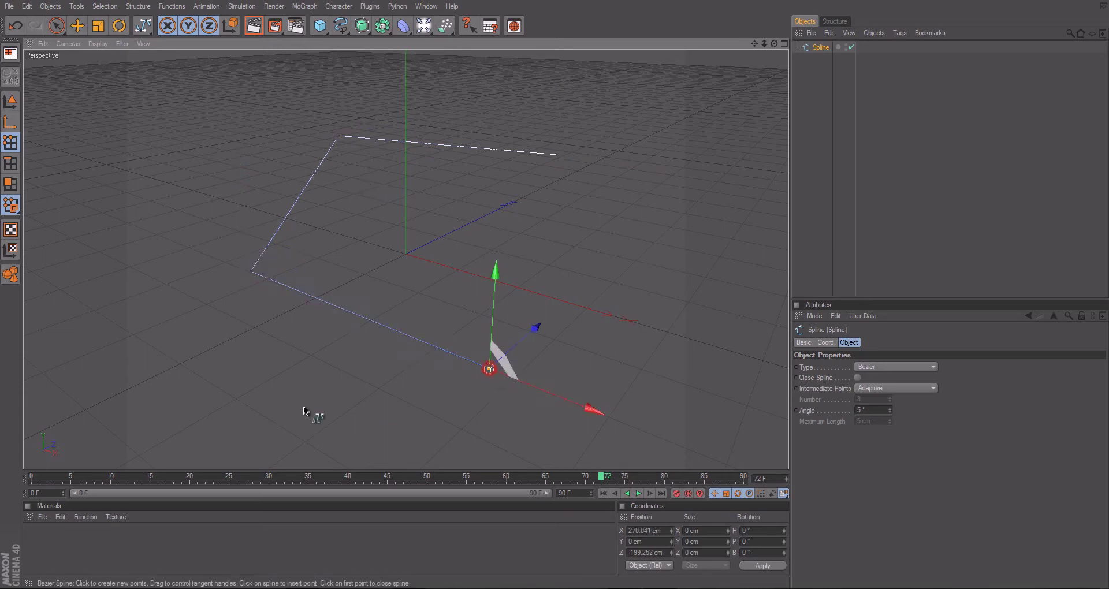
pyautogui.click(208, 417)
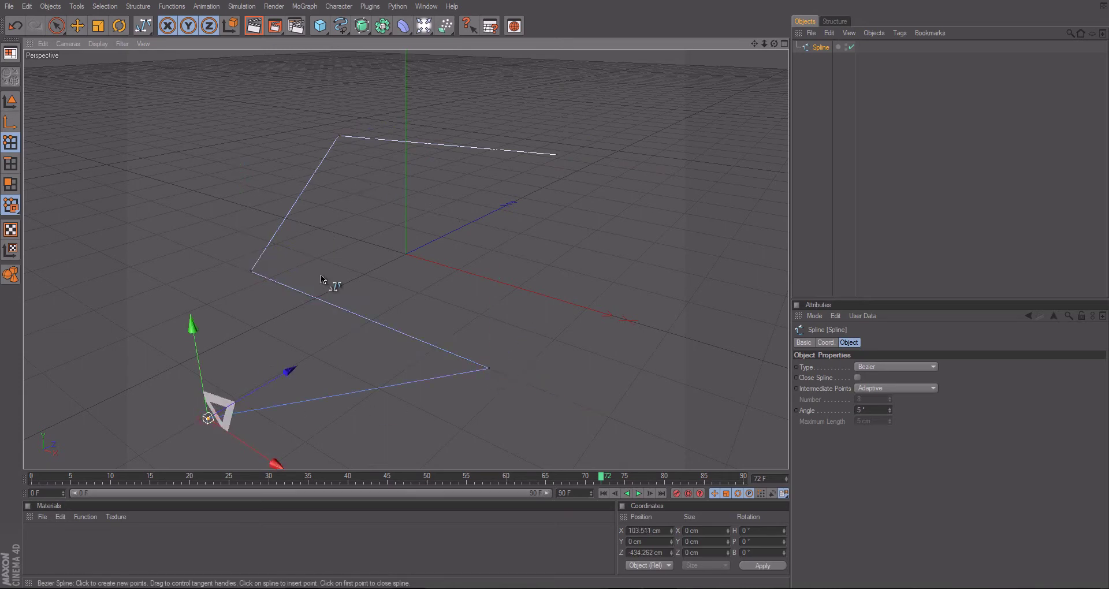
# - Switch from the four-view layout to a single maximized perspective view and select the Spline
pyautogui.middleClick(353, 263)
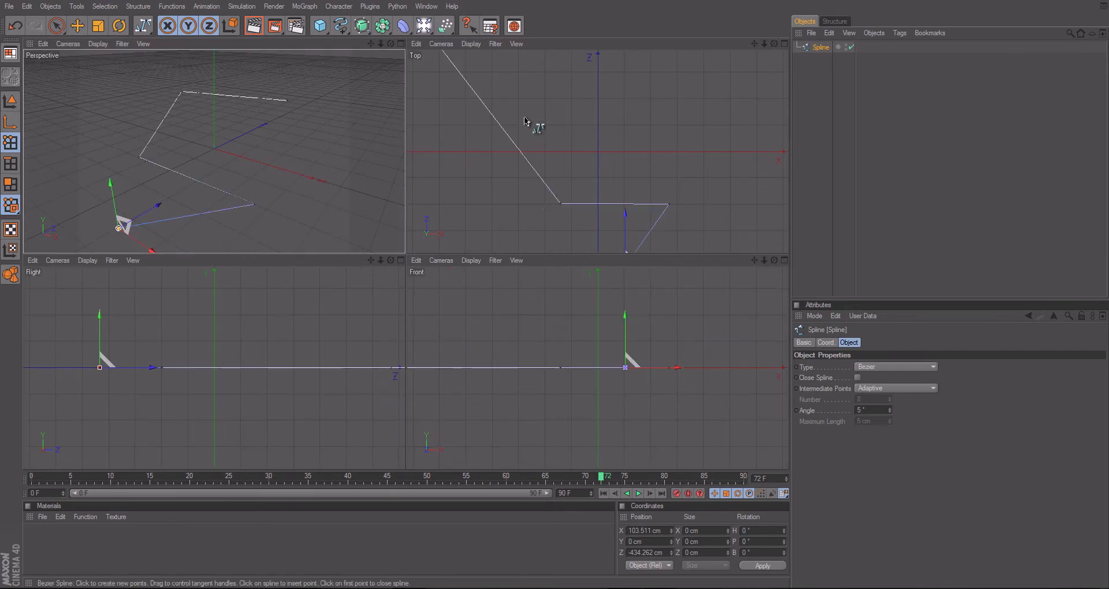
pyautogui.click(56, 25)
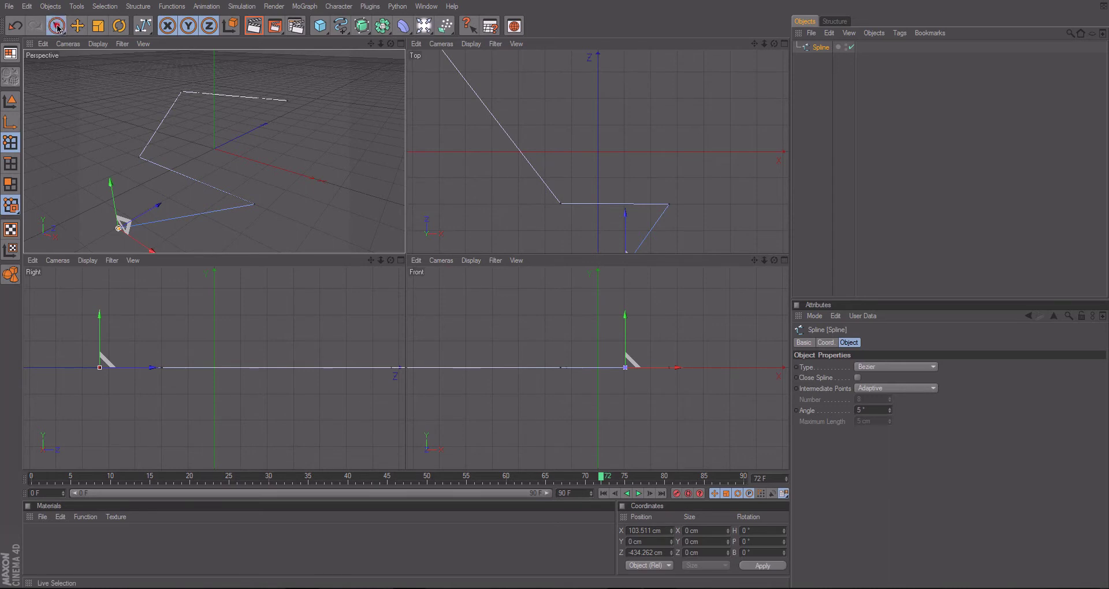
pyautogui.click(627, 111)
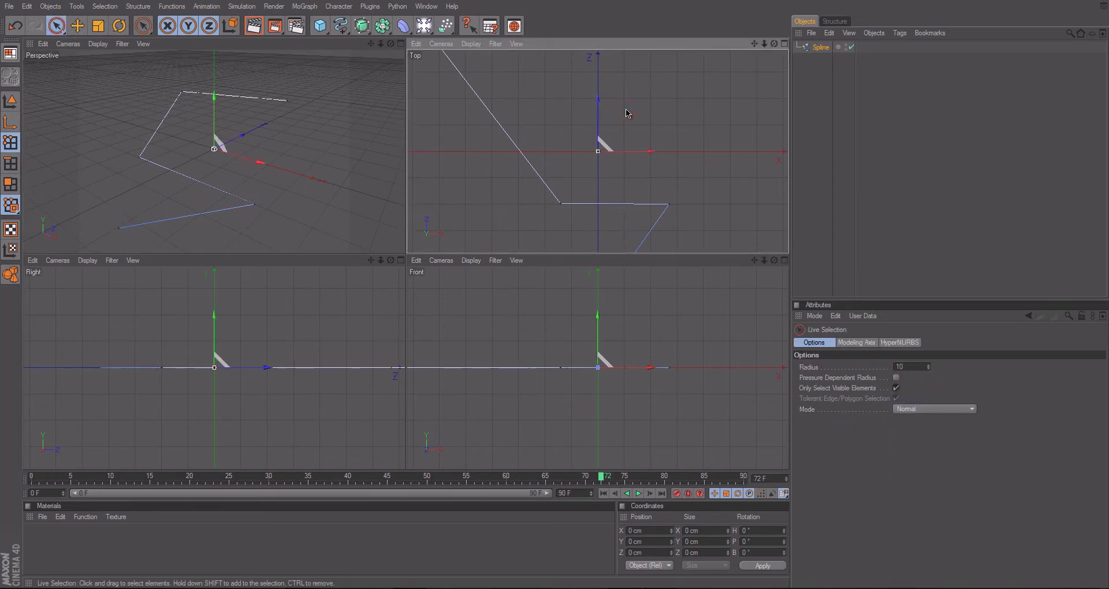
pyautogui.middleClick(627, 112)
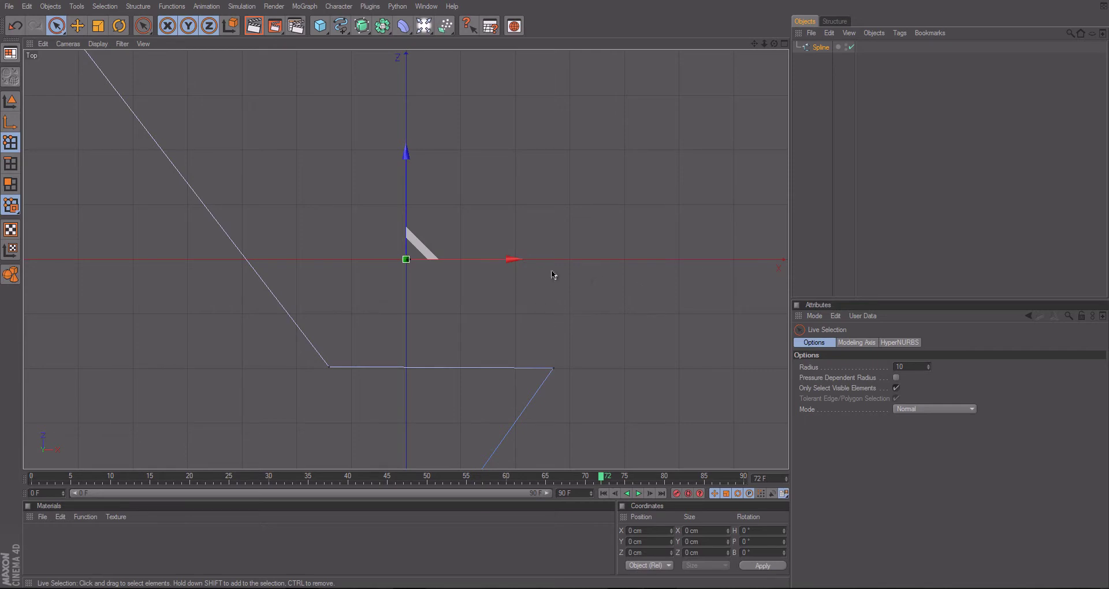
pyautogui.middleClick(572, 315)
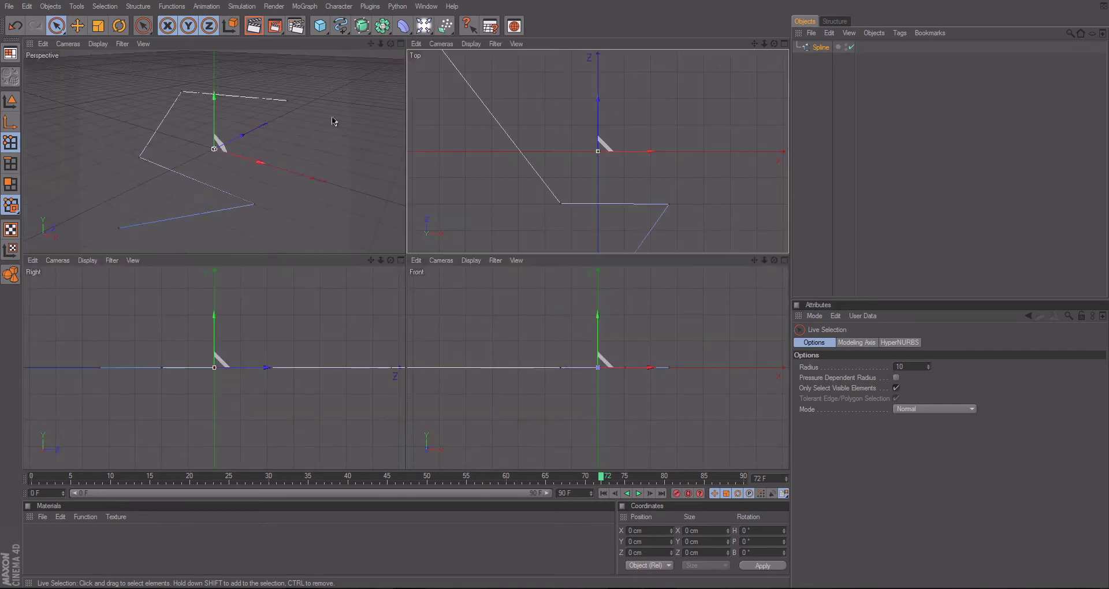
pyautogui.click(344, 104)
pyautogui.middleClick(344, 105)
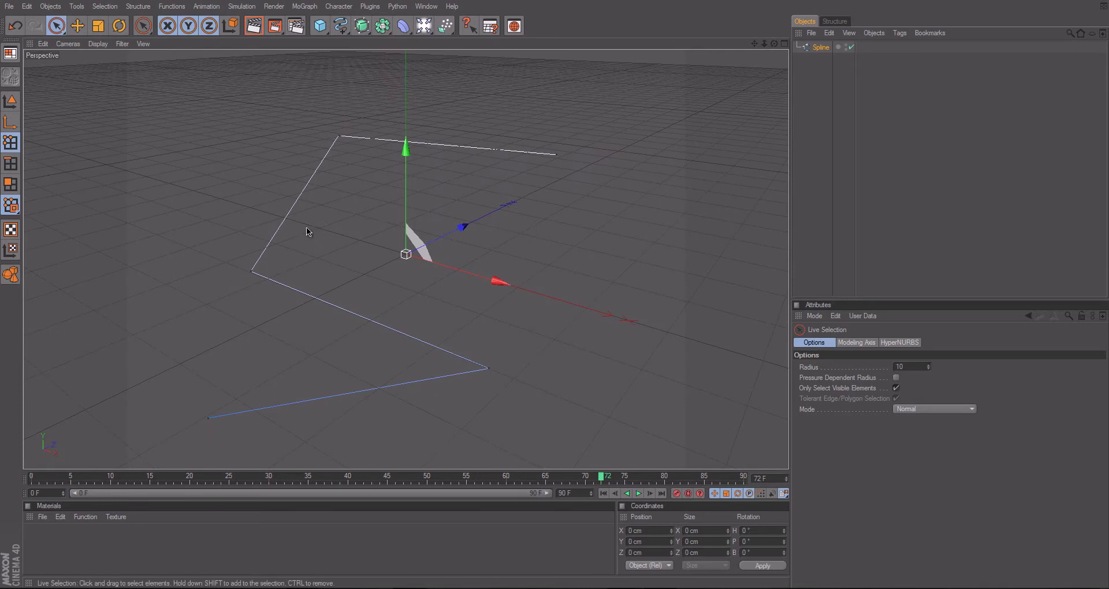
pyautogui.click(817, 49)
# - Delete the zigzag spline, maximize the Front view, and choose the Bezier spline tool
pyautogui.press('Delete')
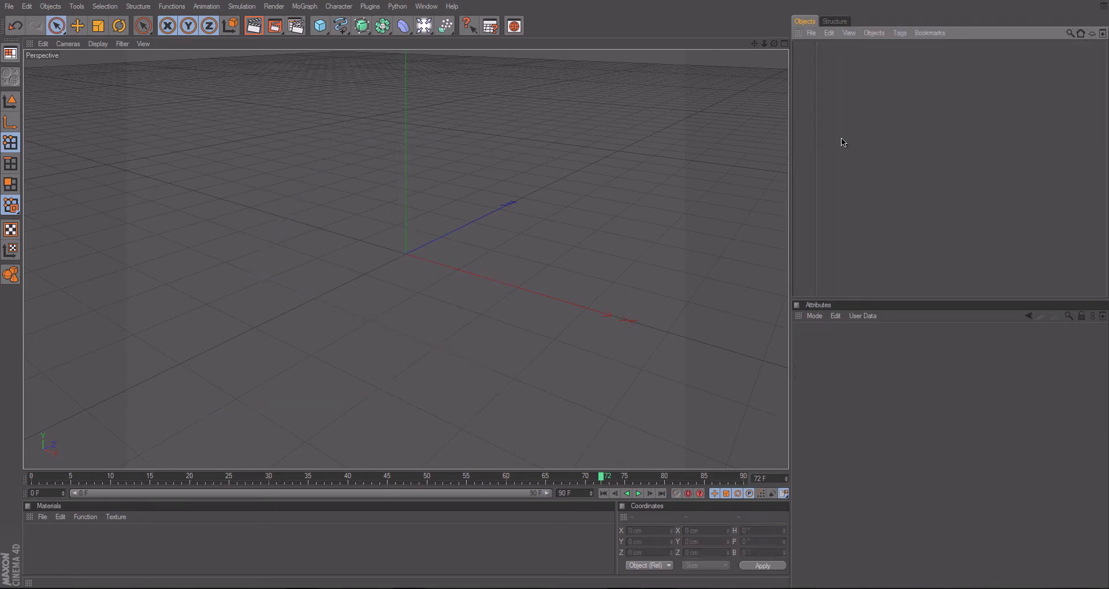
pyautogui.middleClick(348, 113)
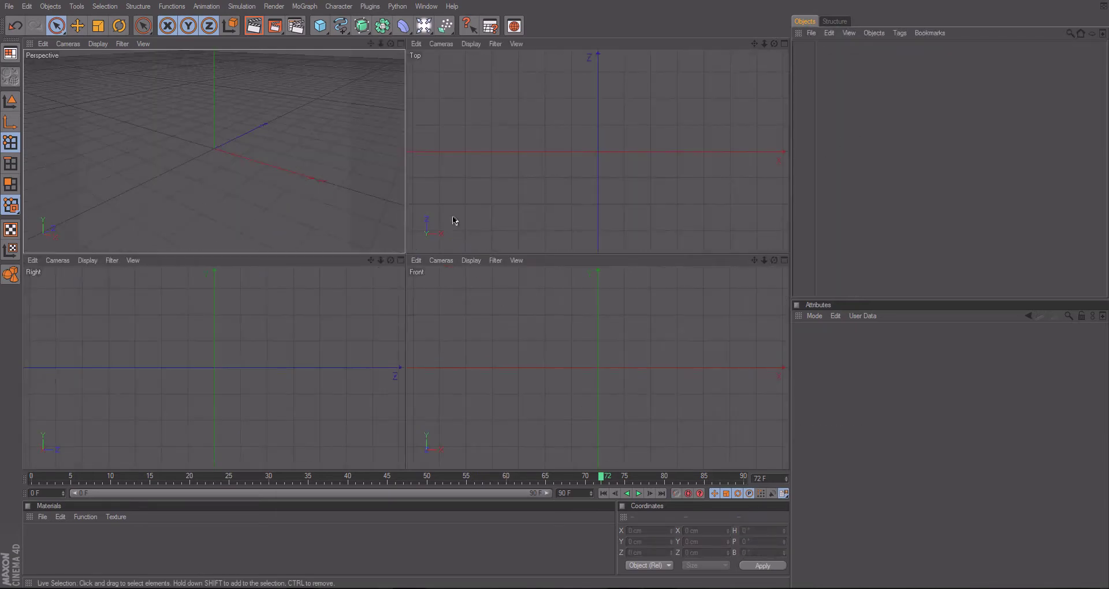
pyautogui.middleClick(500, 307)
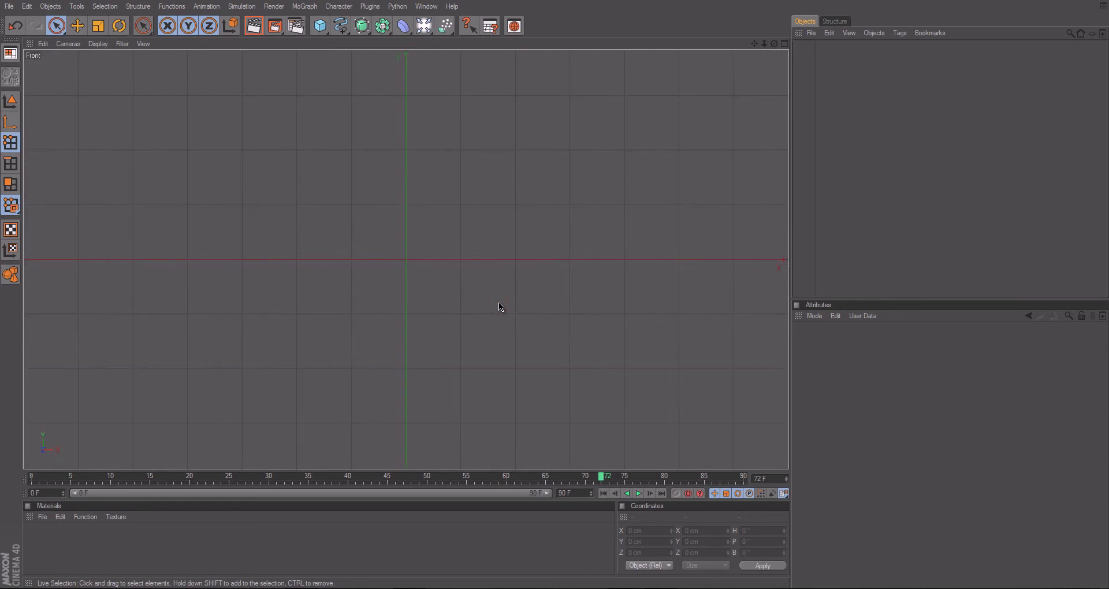
pyautogui.click(339, 27)
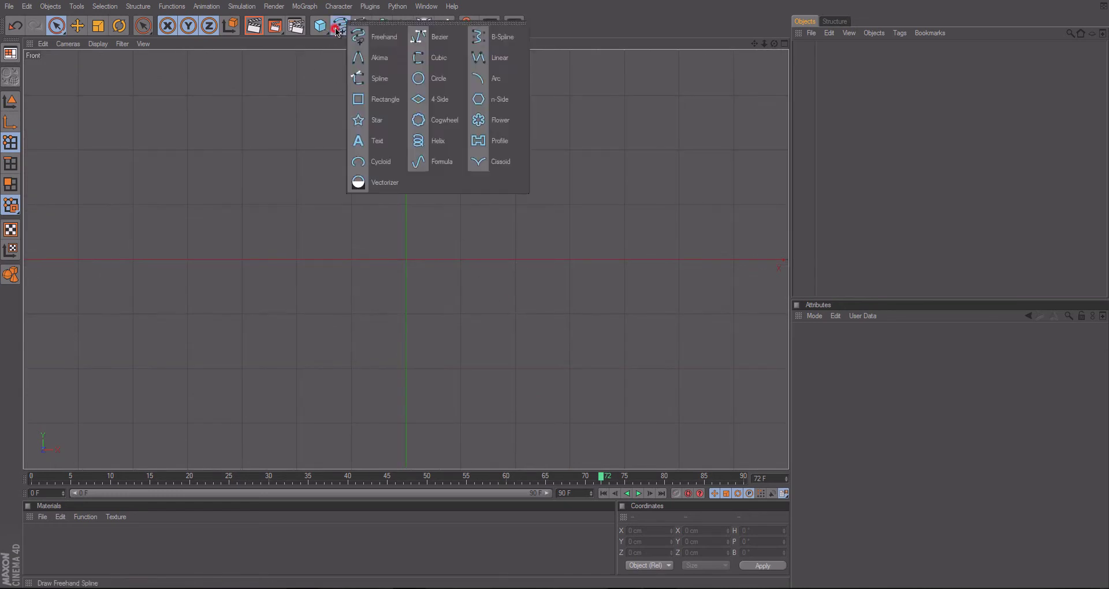
pyautogui.click(426, 40)
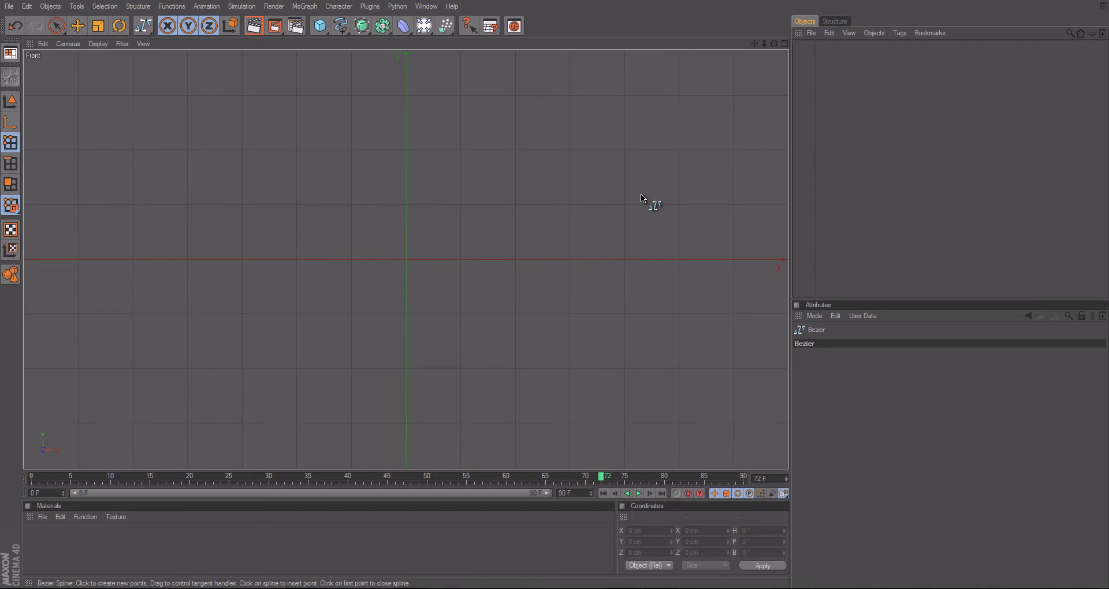
# - Draw an irregular twelve-point Bezier outline whose upper edge is bent into a smooth curve
pyautogui.click(658, 236)
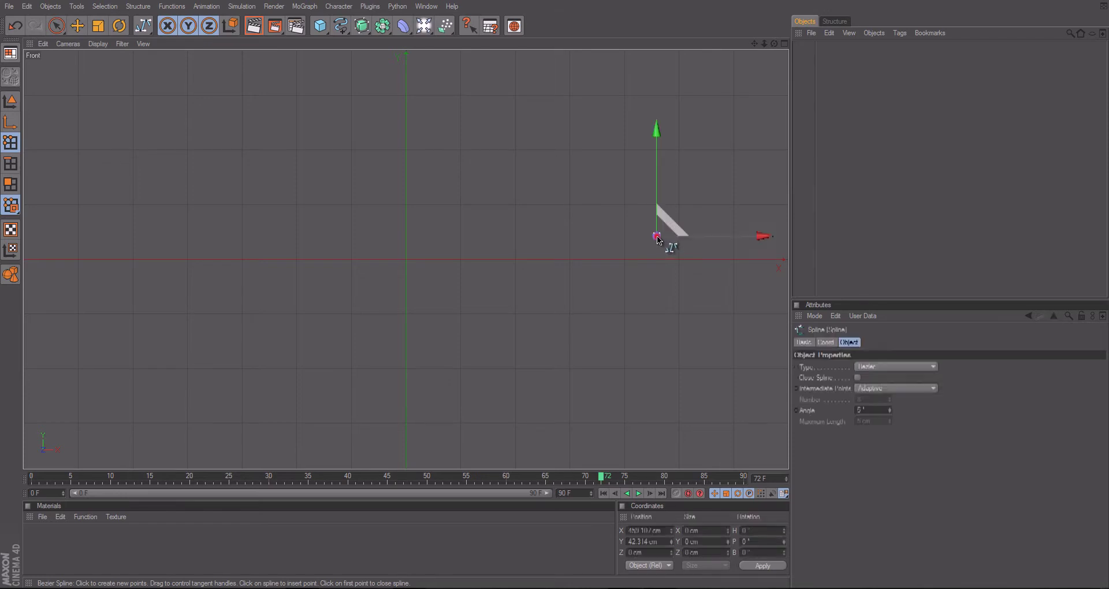
pyautogui.click(464, 119)
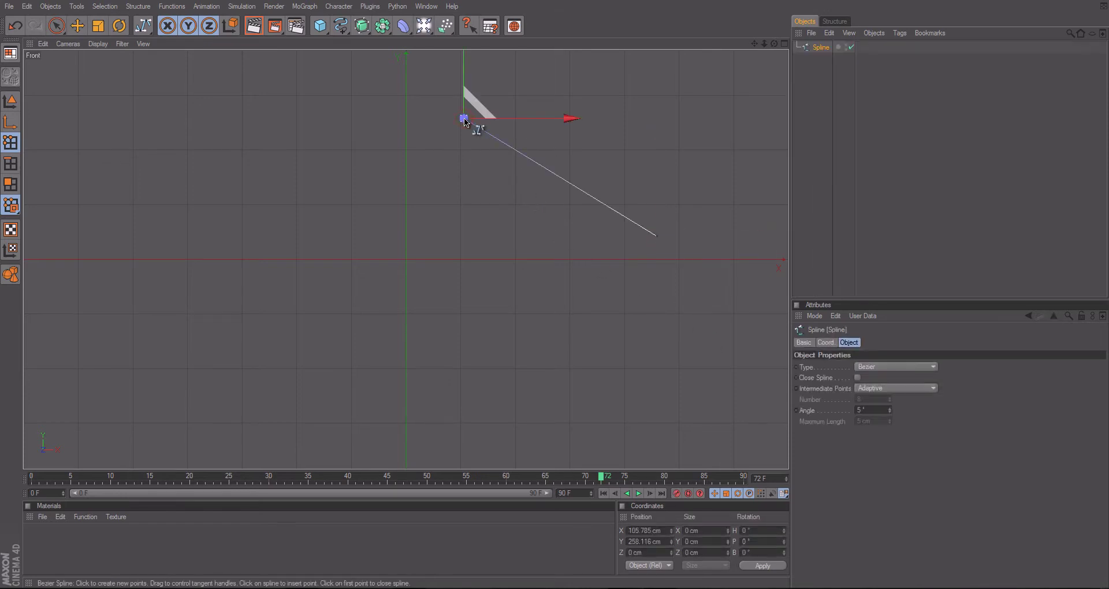
pyautogui.moveTo(556, 291); pyautogui.dragTo(416, 149)
pyautogui.click(327, 139)
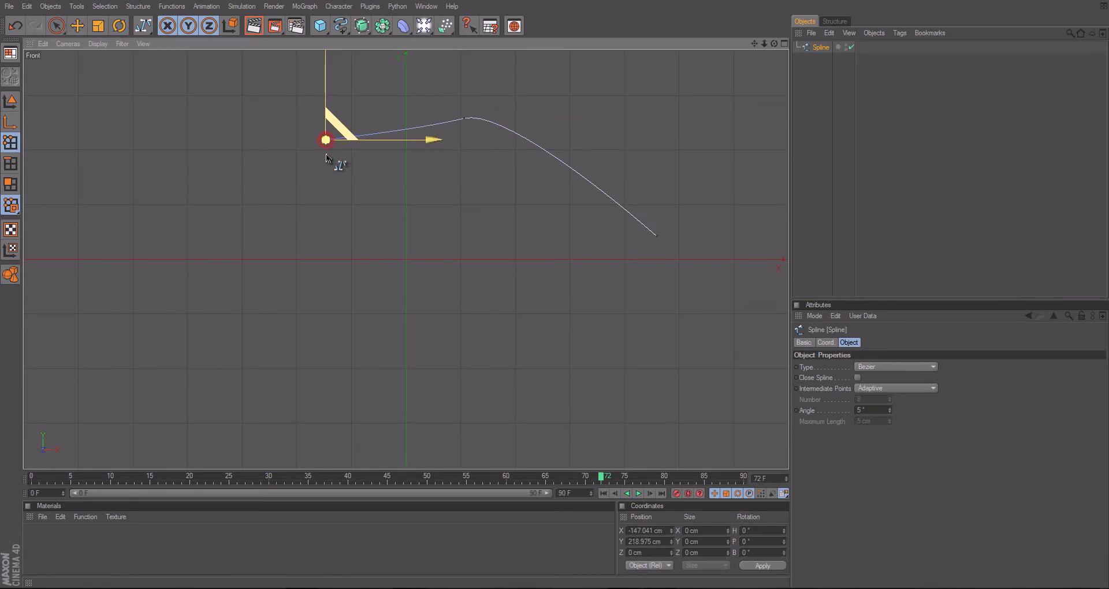
pyautogui.click(345, 200)
pyautogui.click(240, 233)
pyautogui.click(523, 302)
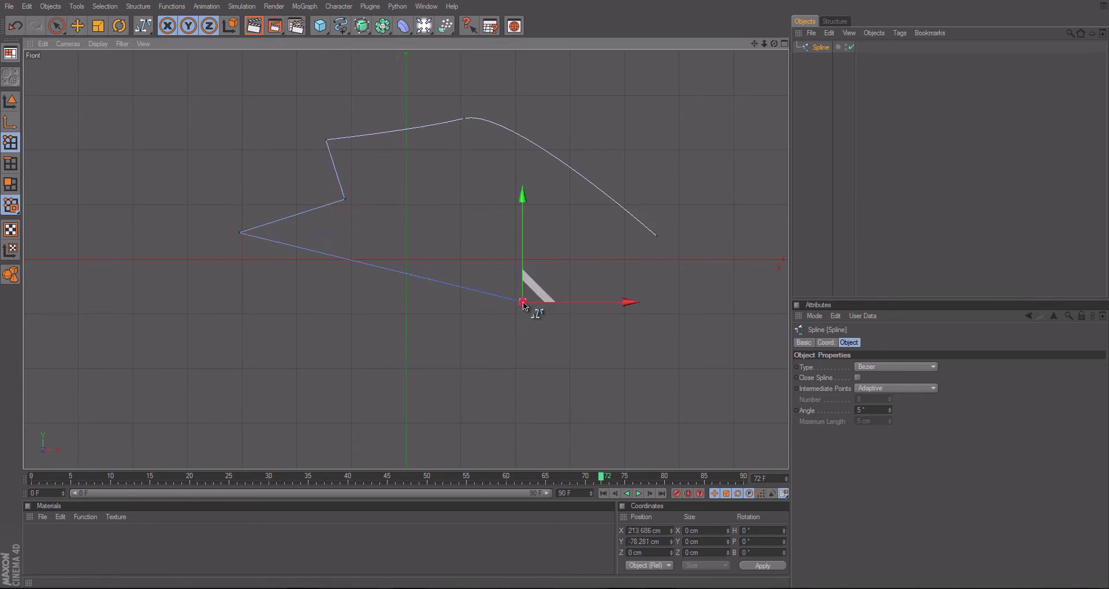
pyautogui.click(632, 357)
pyautogui.click(407, 382)
pyautogui.click(121, 327)
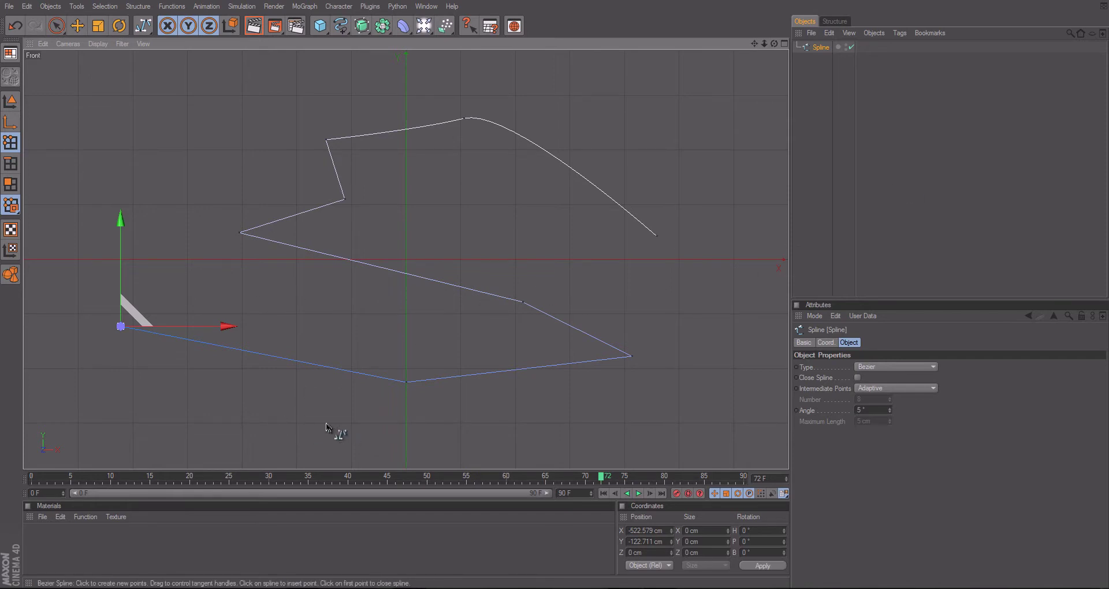
pyautogui.click(510, 428)
pyautogui.click(657, 330)
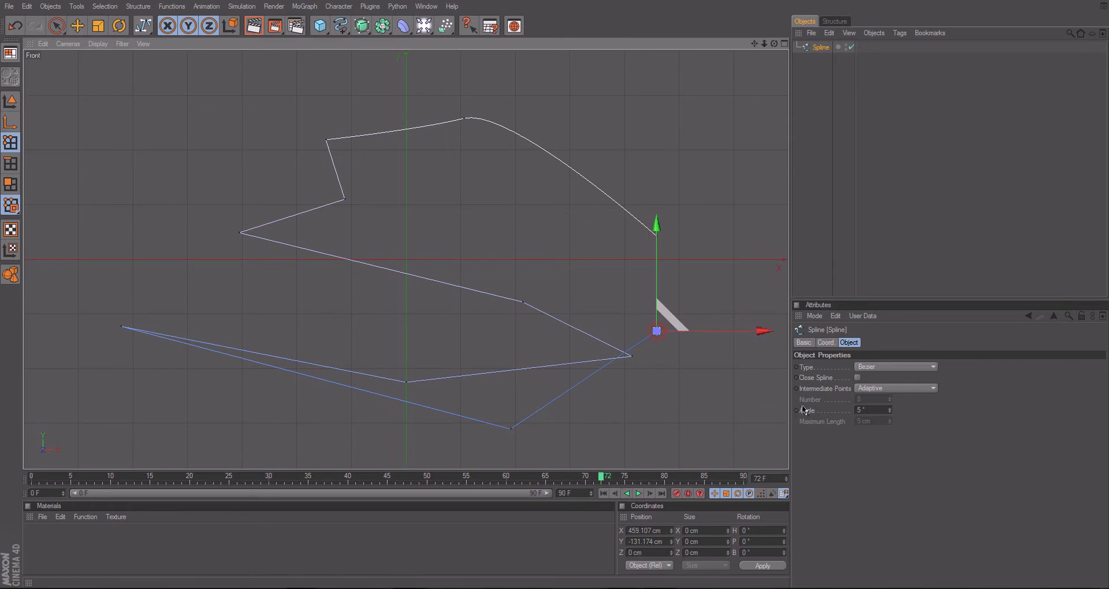
# - Turn on Close Spline to make the outline a closed loop
pyautogui.click(858, 379)
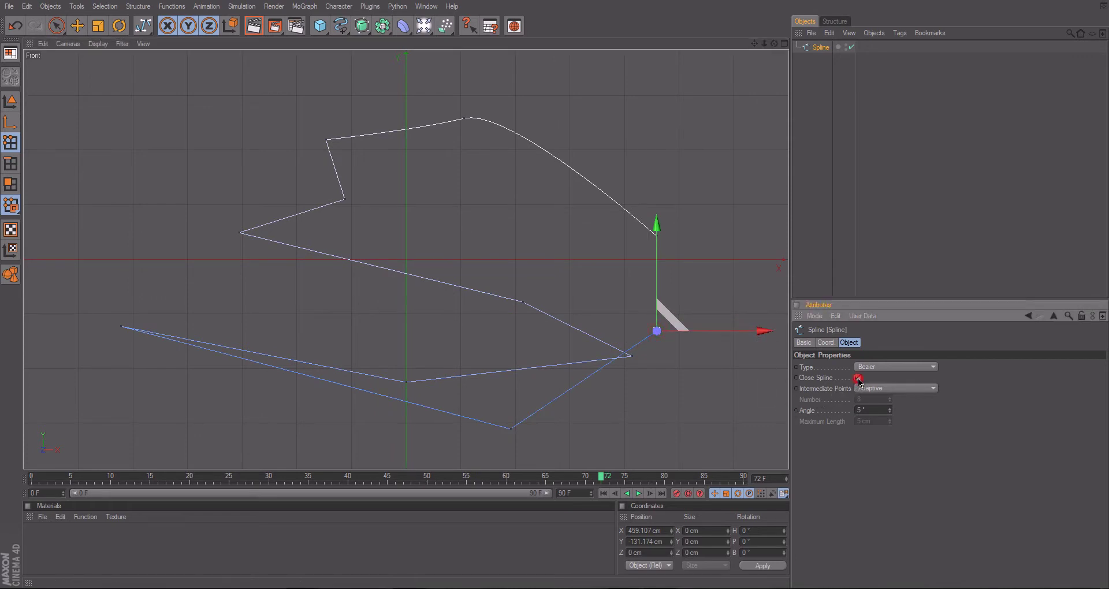
pyautogui.click(876, 207)
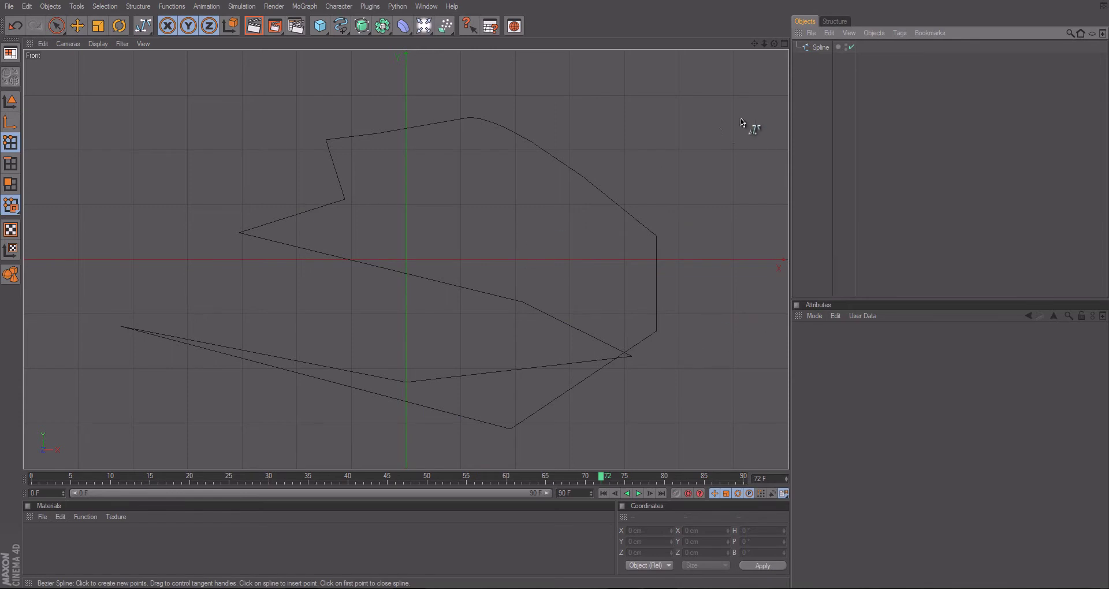
pyautogui.click(825, 47)
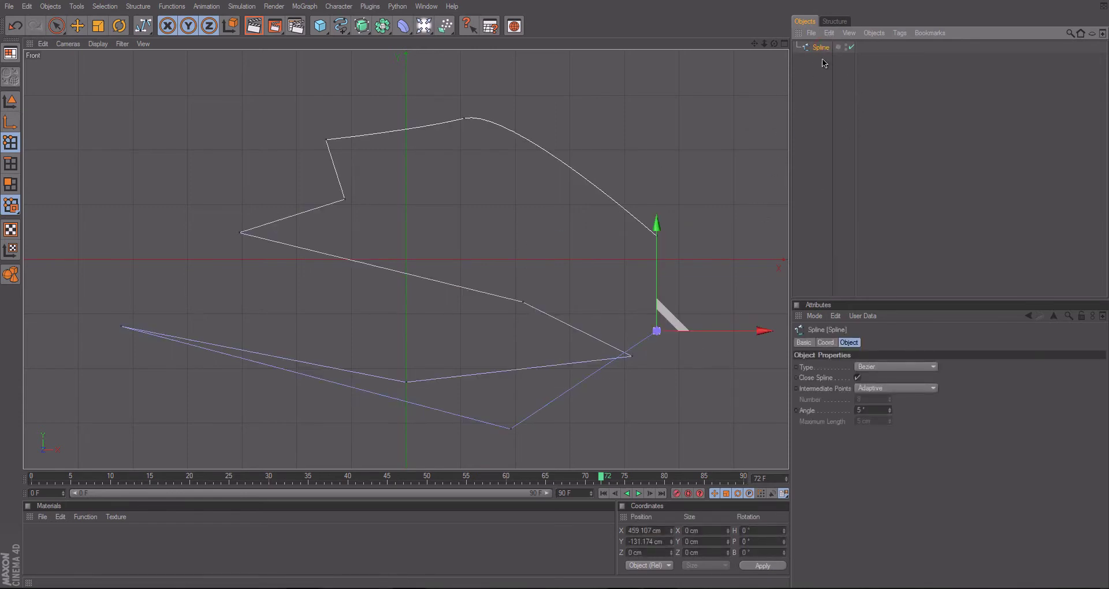
# - Delete the closed spline and choose the Bezier spline tool again
pyautogui.press('Delete')
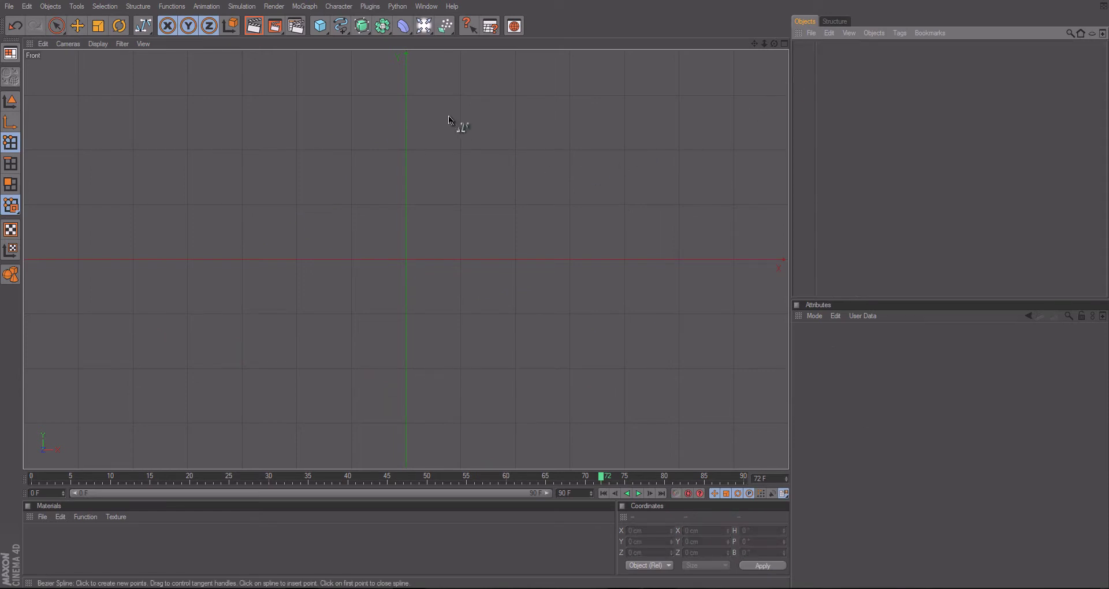
pyautogui.moveTo(337, 36); pyautogui.dragTo(491, 37)
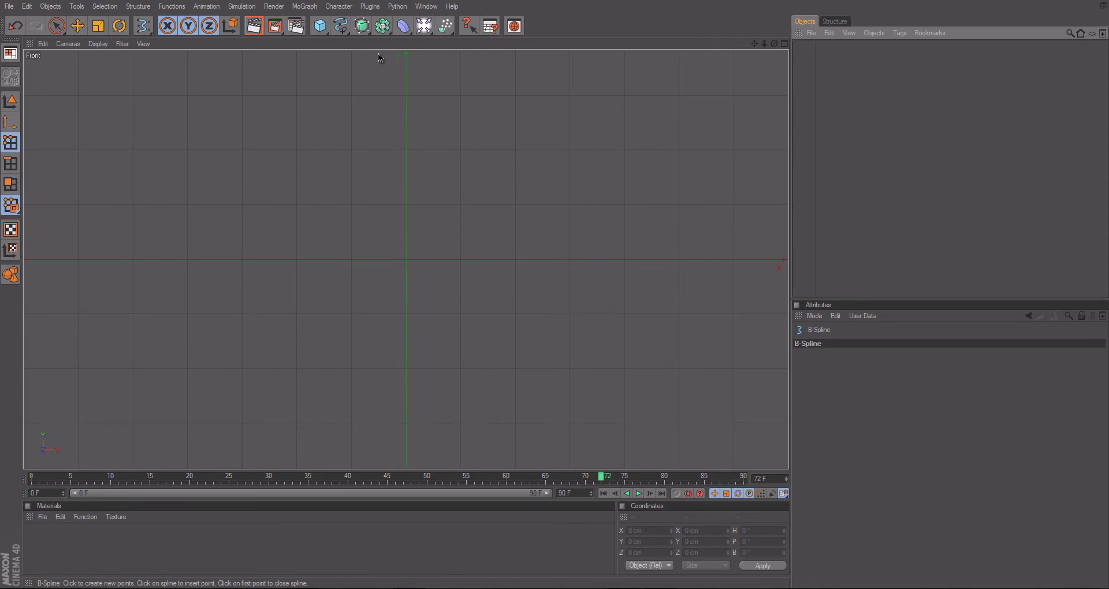
pyautogui.click(341, 26)
pyautogui.click(413, 36)
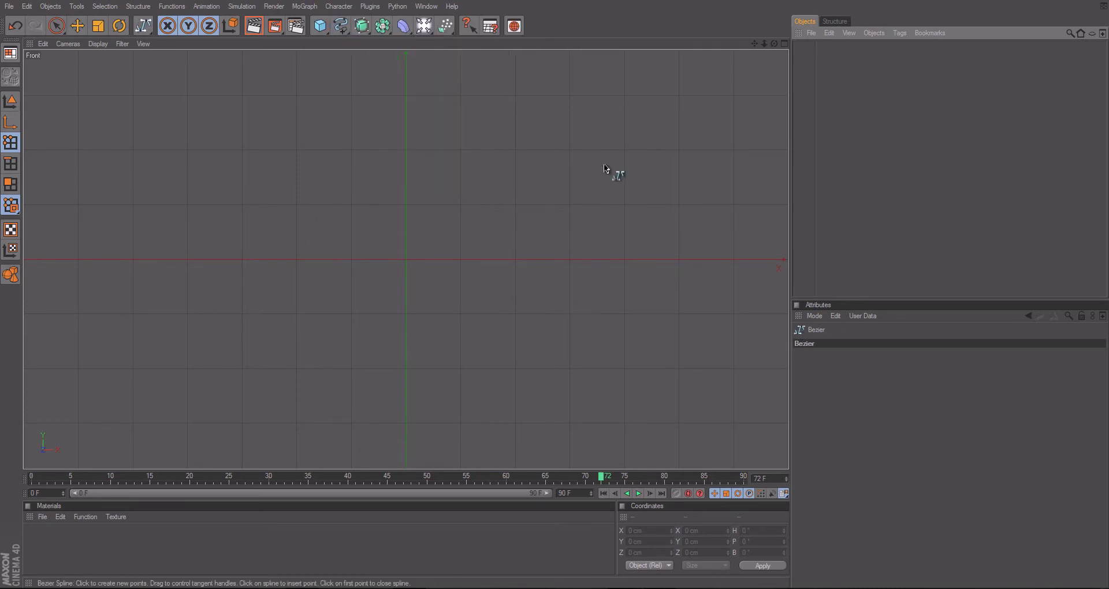
# - Draw a trial three-point Bezier curve with pulled tangents, then delete it
pyautogui.click(625, 195)
pyautogui.click(458, 105)
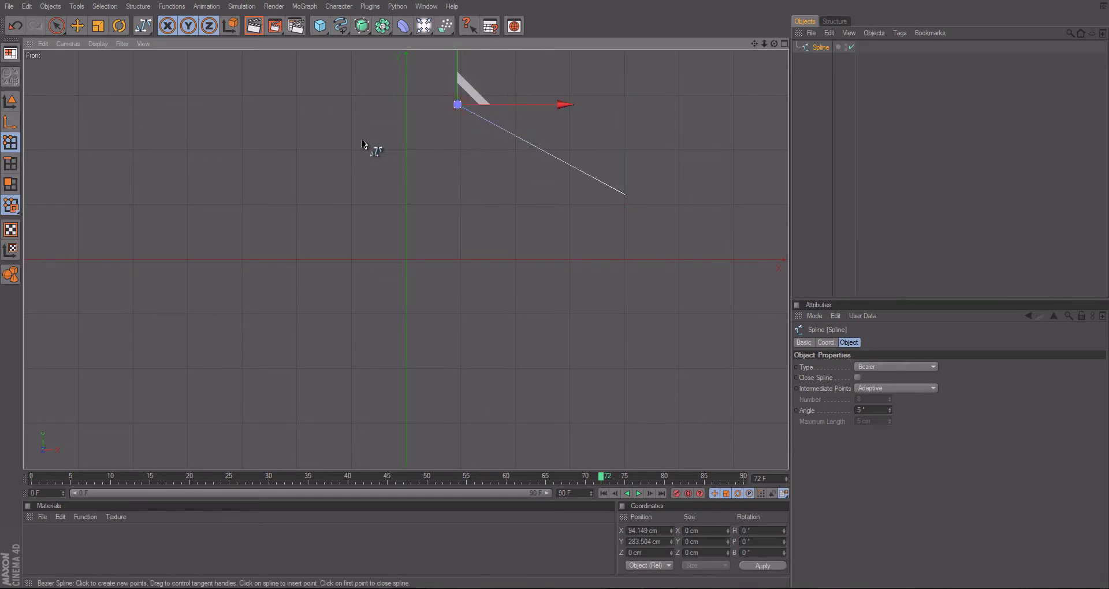
pyautogui.click(296, 183)
pyautogui.moveTo(554, 291); pyautogui.dragTo(560, 297)
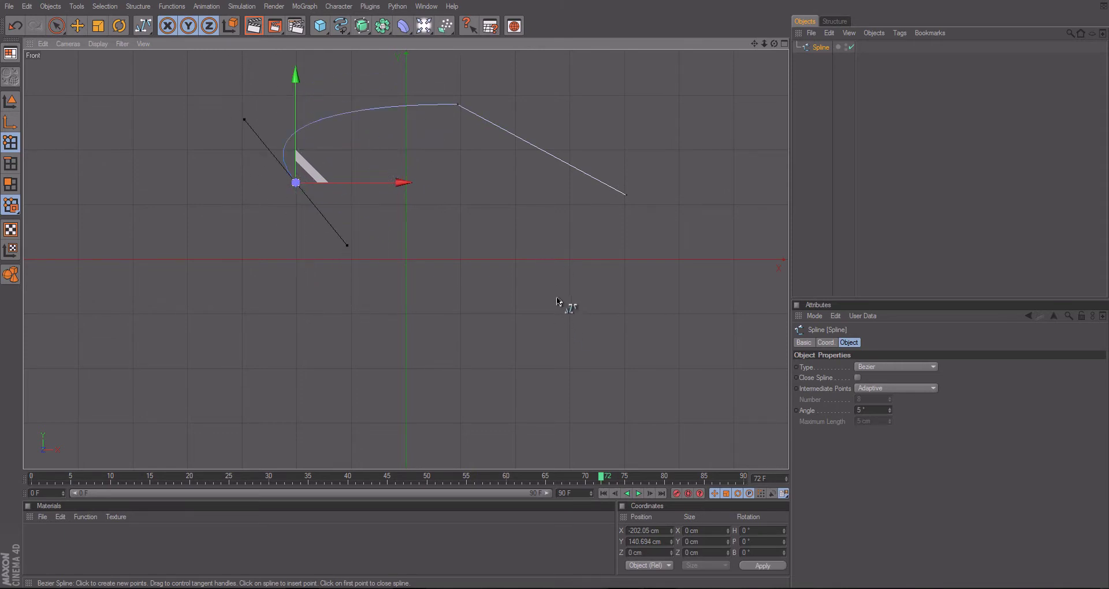
pyautogui.moveTo(561, 297); pyautogui.dragTo(421, 181)
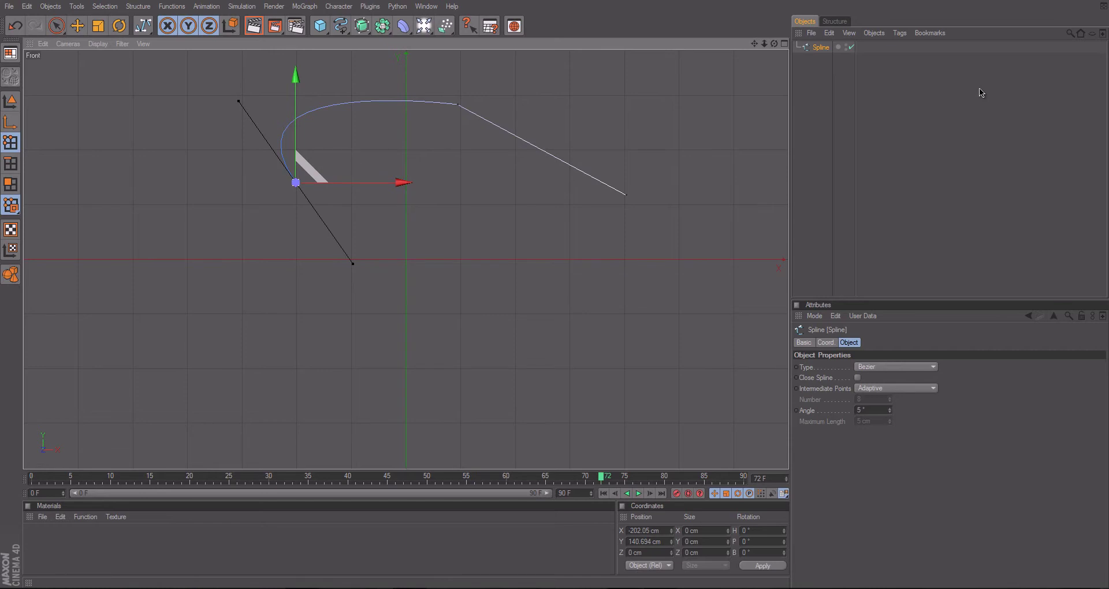
pyautogui.click(810, 48)
pyautogui.press('Delete')
# - Draw an open S-shaped B-spline through nine points in the Front view and select it
pyautogui.click(341, 26)
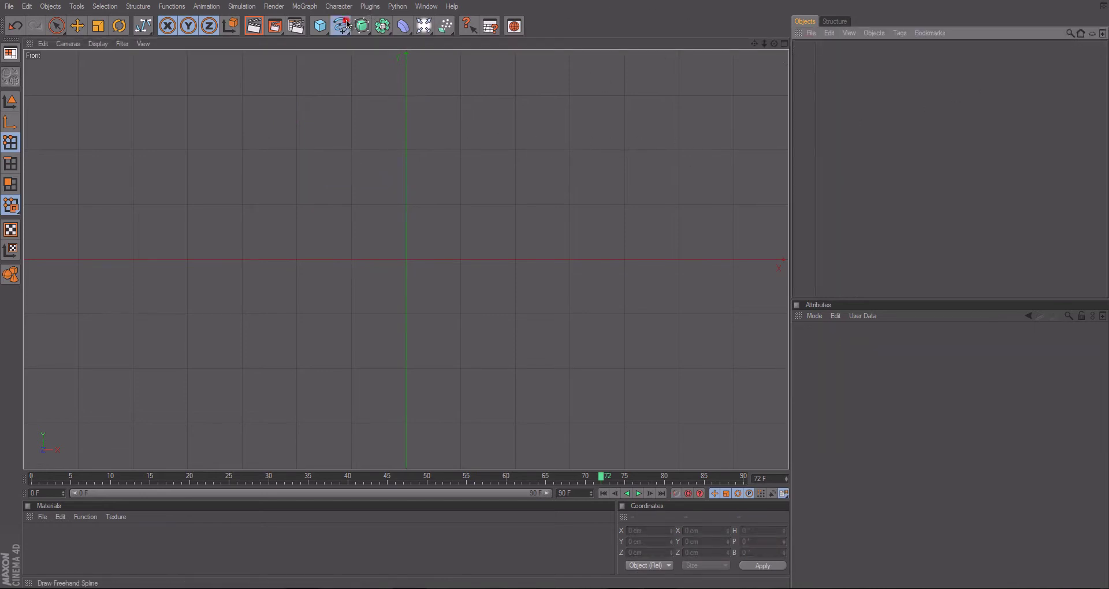
pyautogui.click(508, 38)
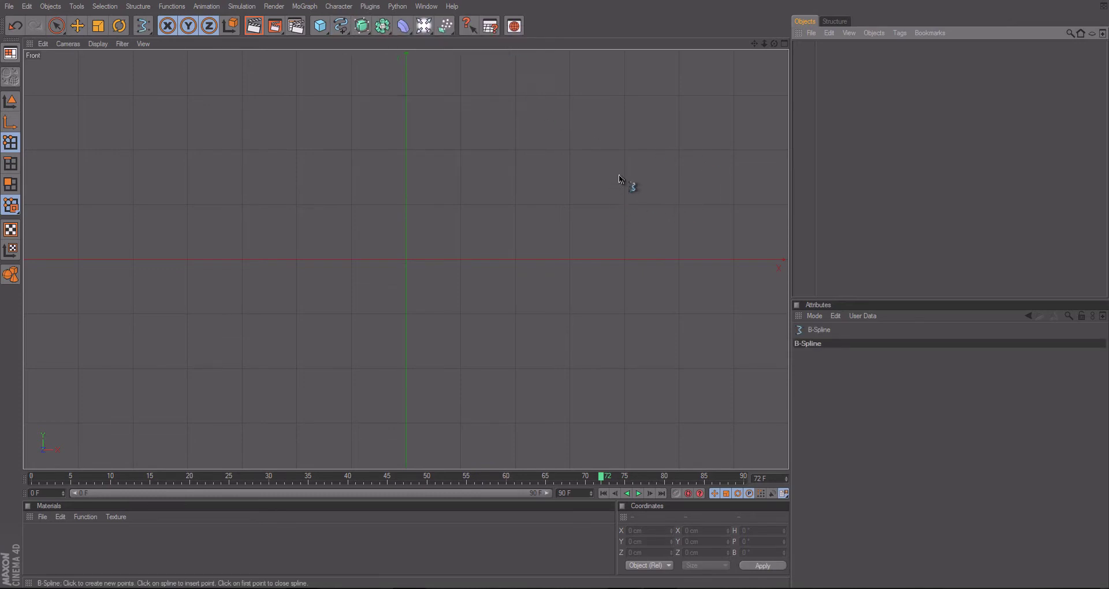
pyautogui.click(636, 154)
pyautogui.click(442, 103)
pyautogui.click(309, 138)
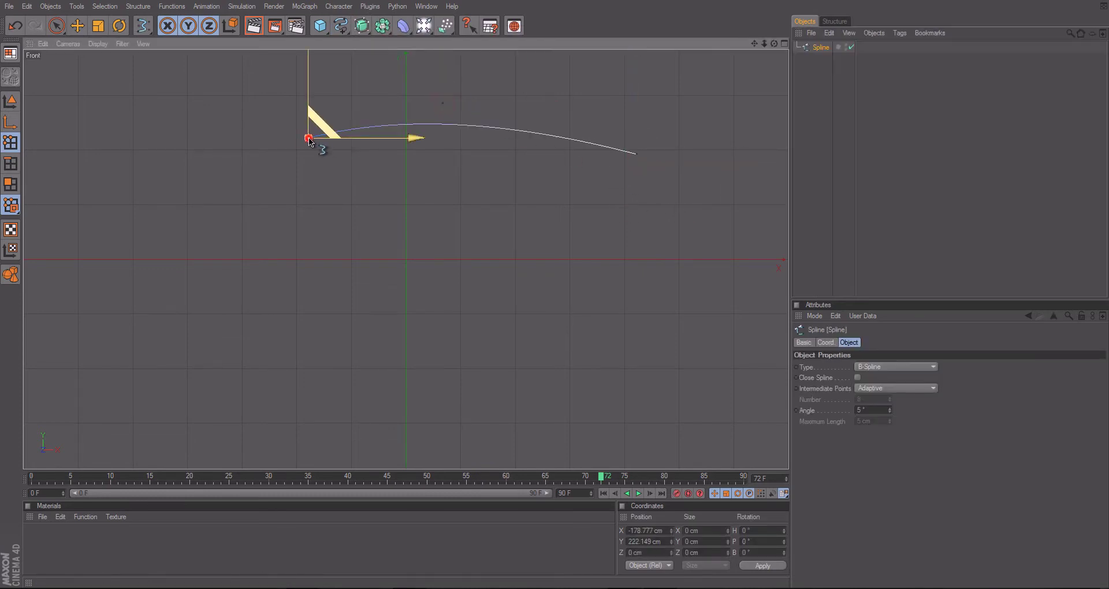
pyautogui.click(269, 201)
pyautogui.click(478, 225)
pyautogui.click(665, 270)
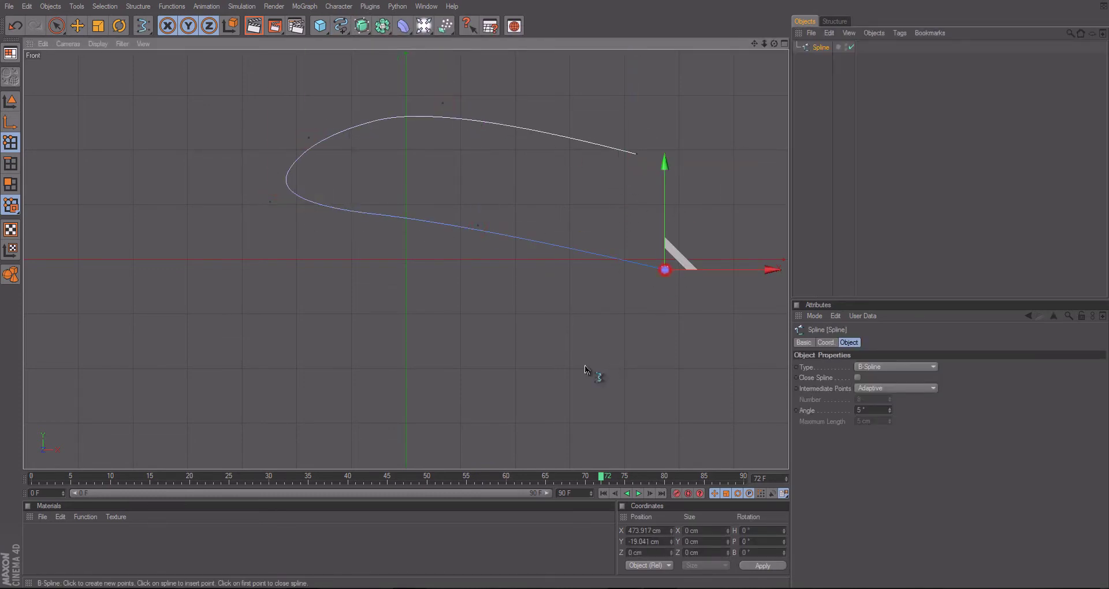
pyautogui.click(568, 376)
pyautogui.click(423, 415)
pyautogui.click(227, 357)
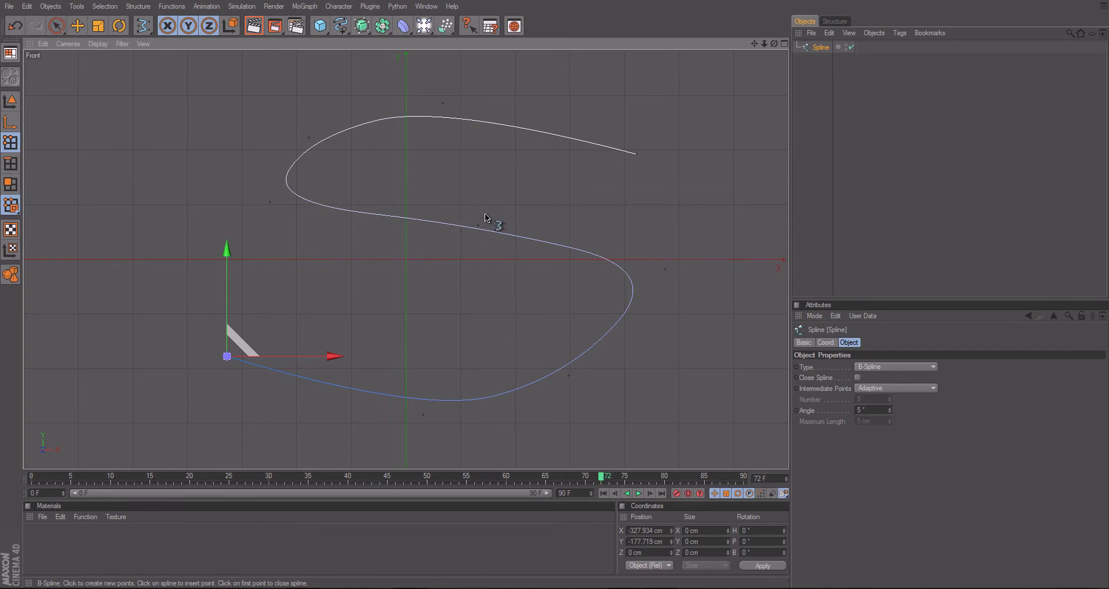
pyautogui.click(825, 52)
# - Delete the S-curve and add a Text spline with its text changed to 'Test'
pyautogui.press('Delete')
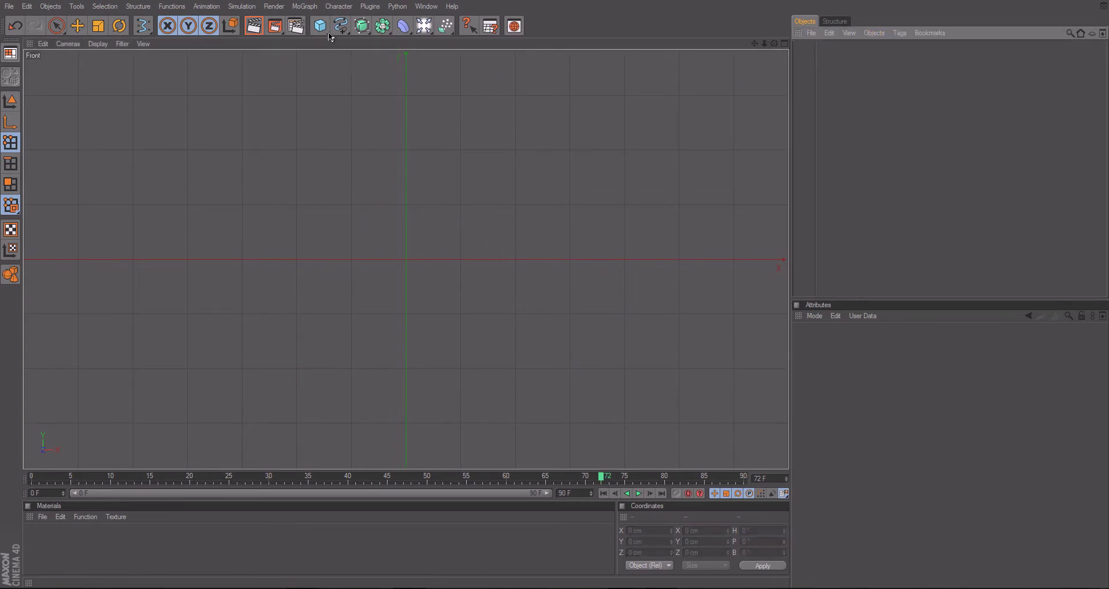
pyautogui.click(339, 27)
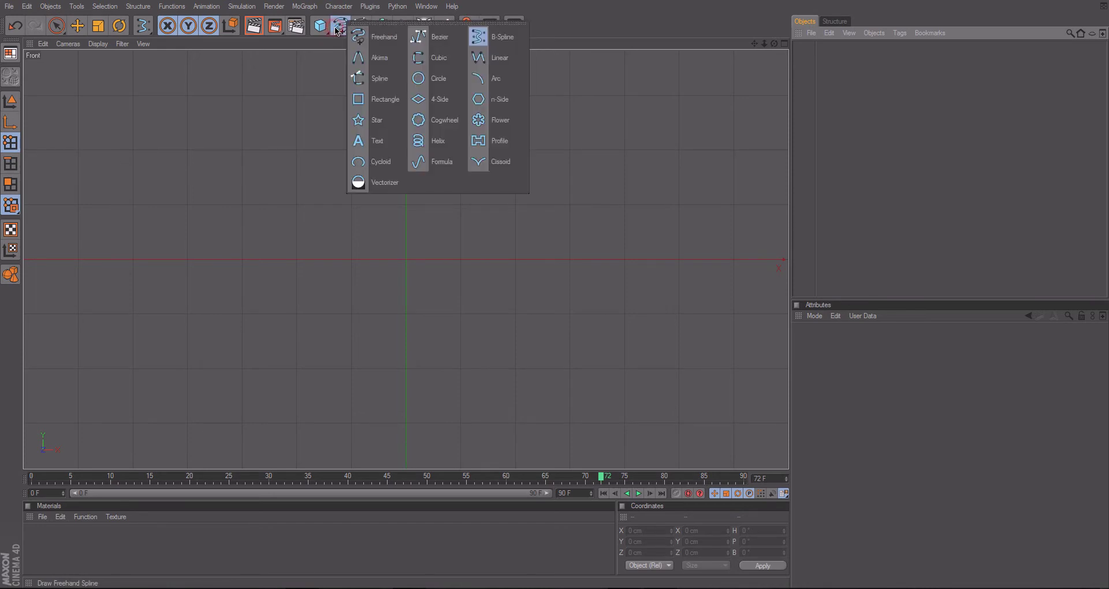
pyautogui.click(378, 140)
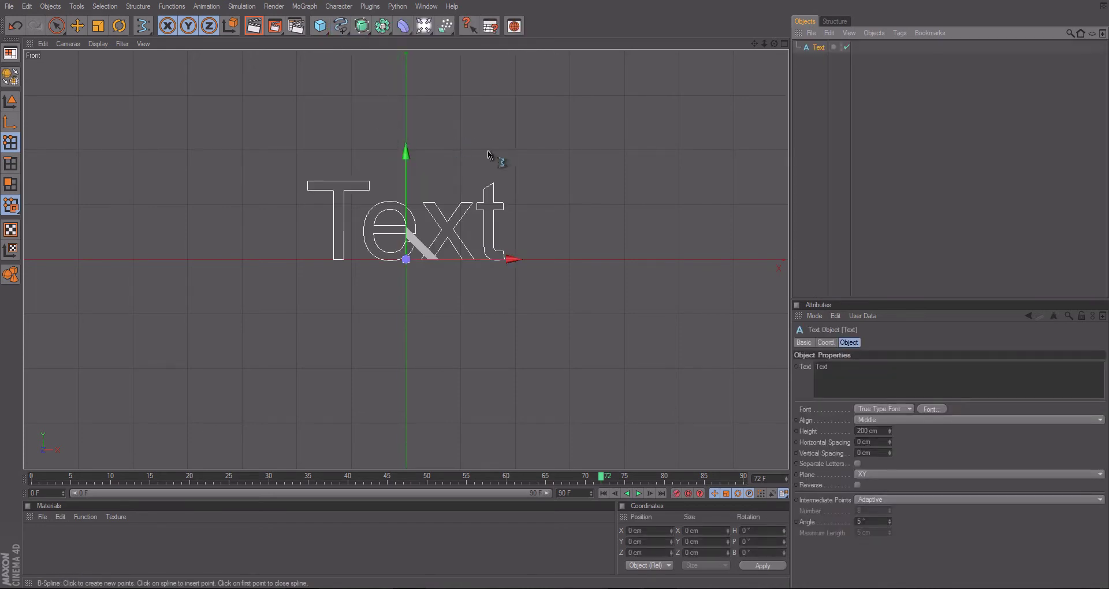
pyautogui.click(851, 379)
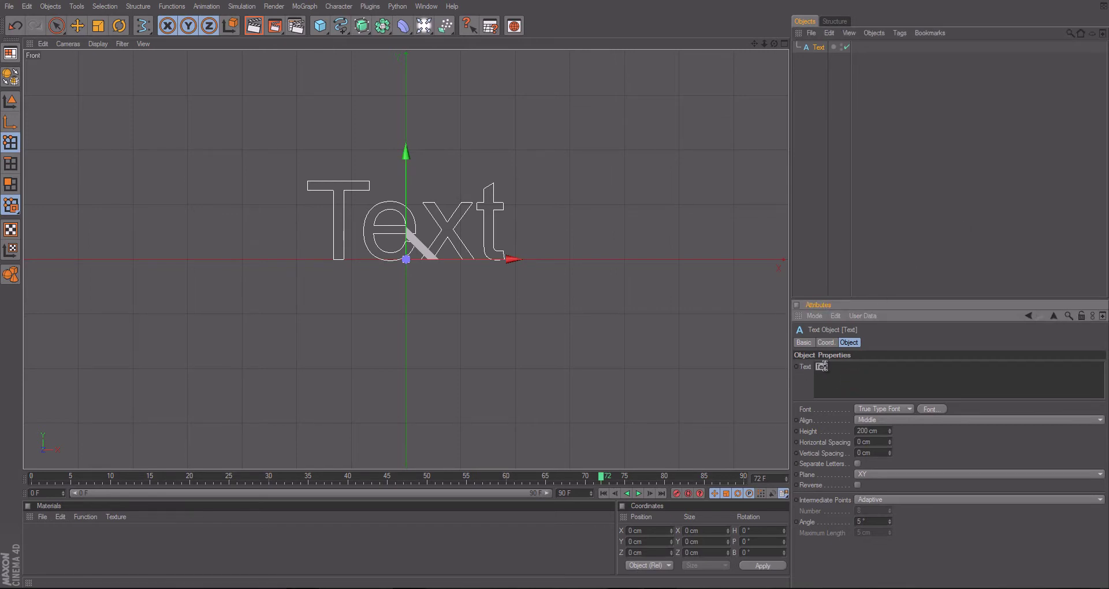
pyautogui.write('T')
pyautogui.click(870, 367)
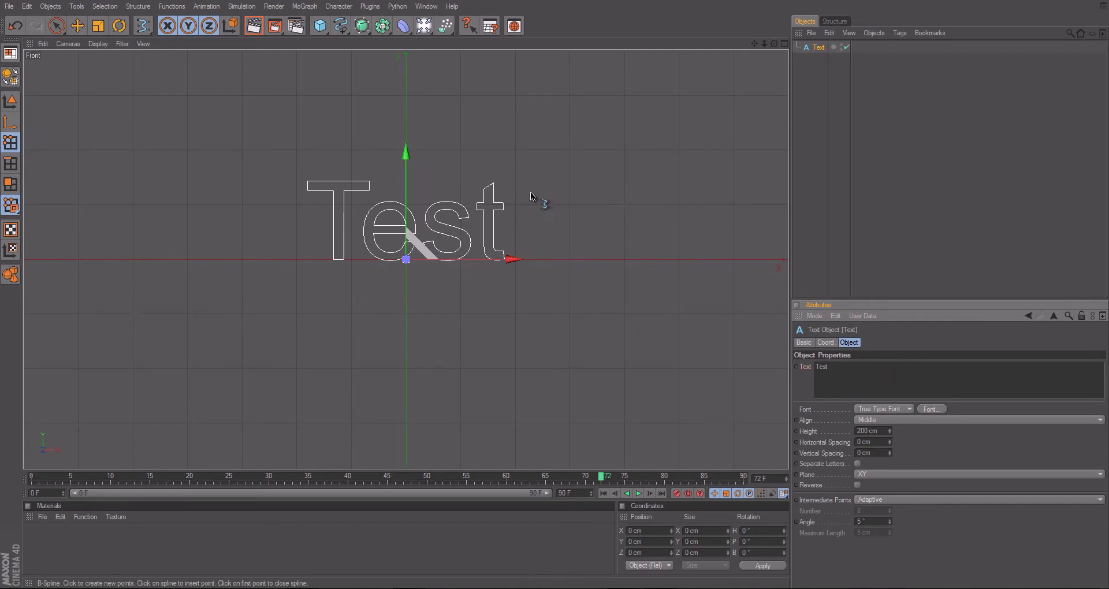
pyautogui.click(362, 27)
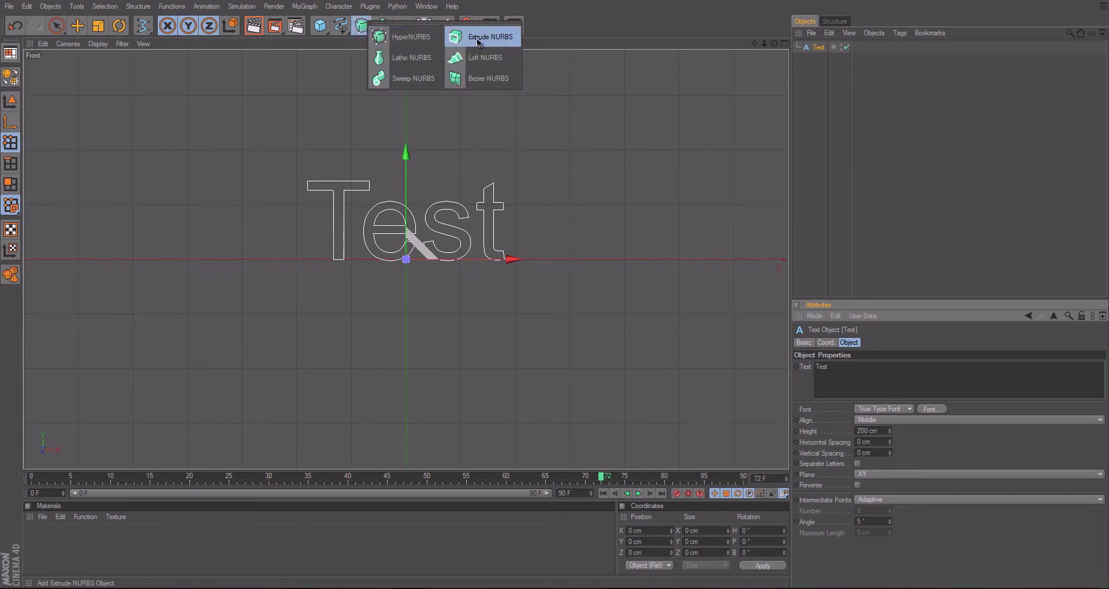
# - Add an Extrude NURBS and nest the Text spline under it in perspective view
pyautogui.click(477, 44)
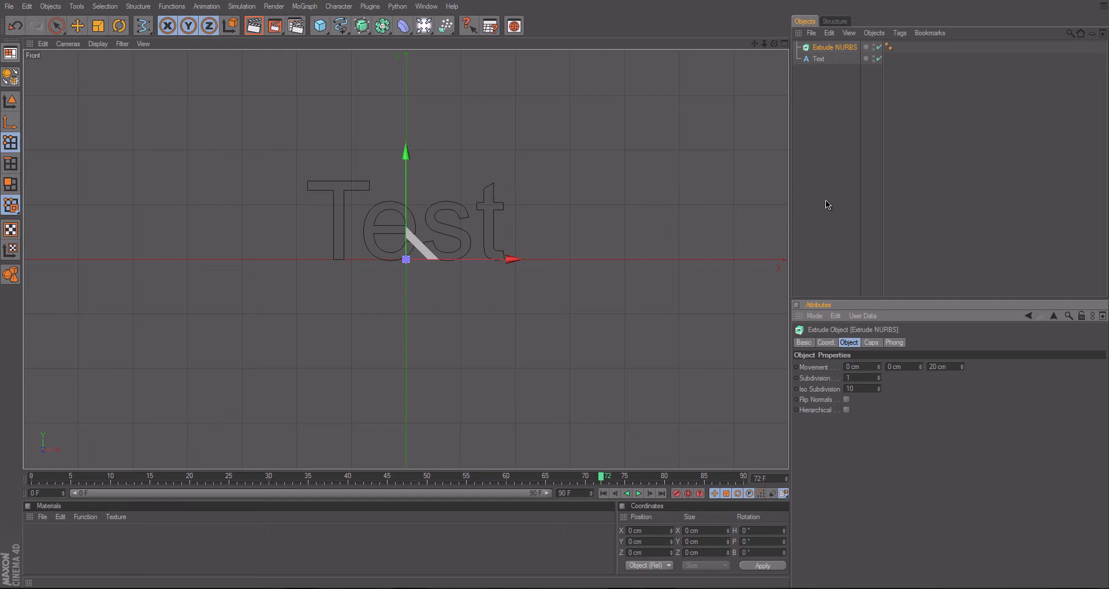
pyautogui.middleClick(206, 149)
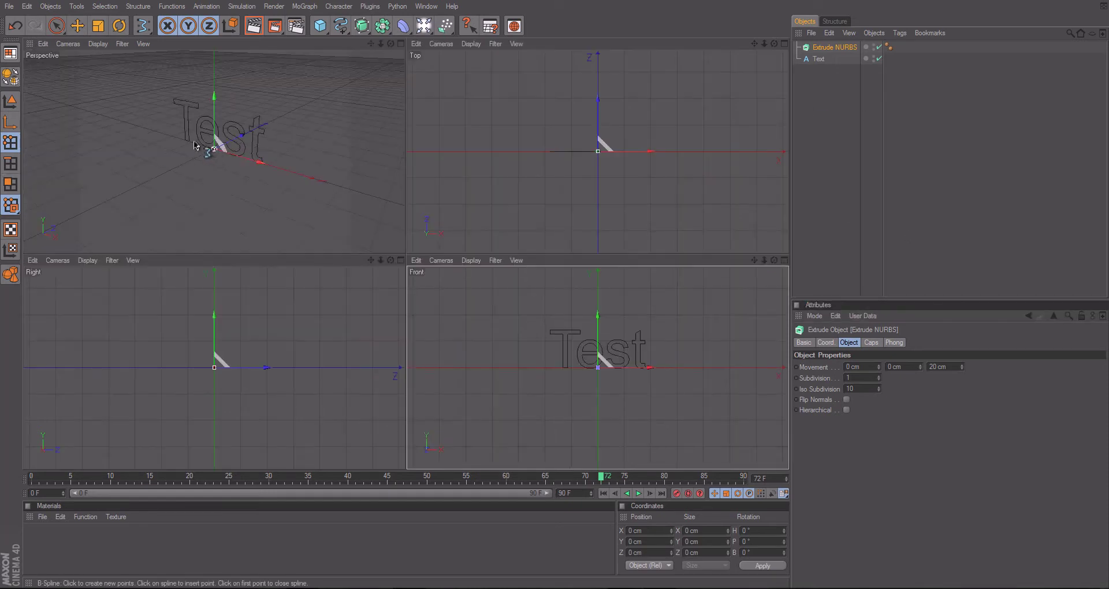
pyautogui.middleClick(144, 132)
pyautogui.press('space')
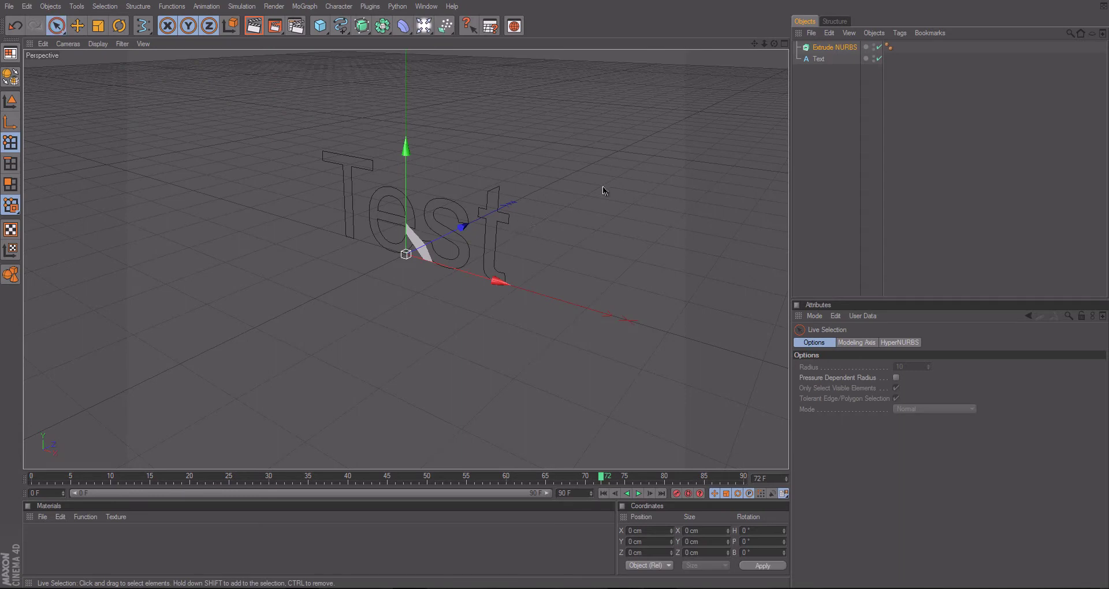
pyautogui.click(826, 58)
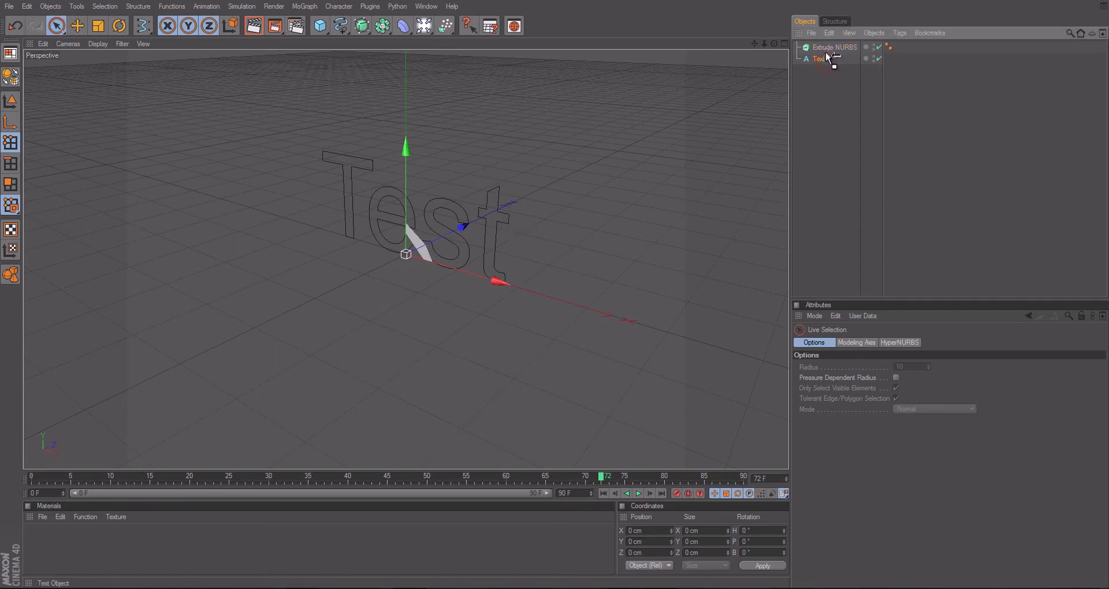
pyautogui.moveTo(826, 55); pyautogui.dragTo(827, 51)
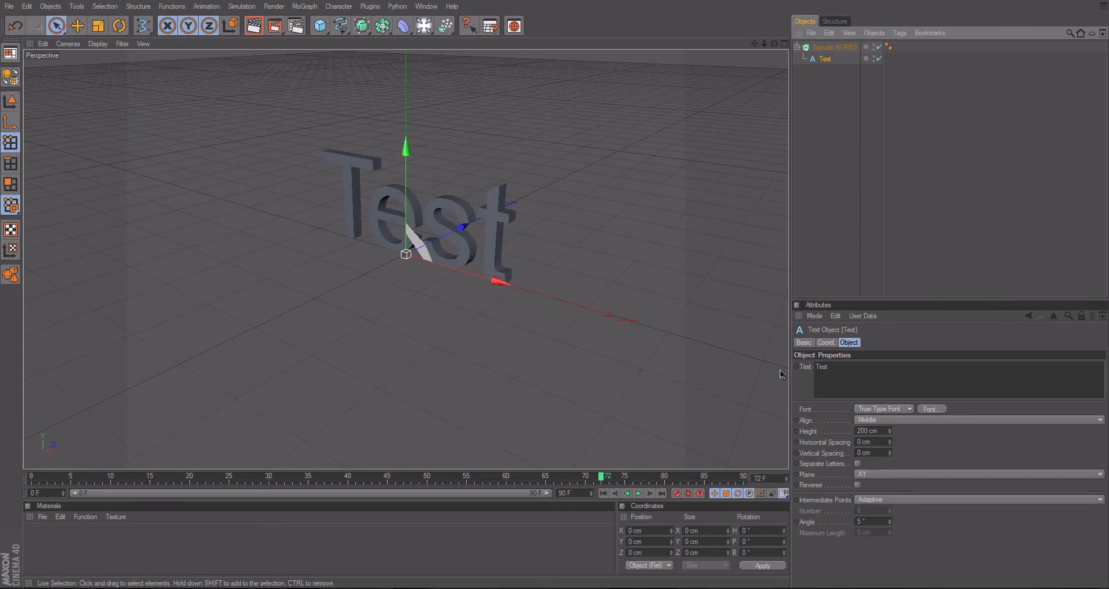
# - Set the extrusion depth to 59 cm and render the perspective view
pyautogui.click(834, 46)
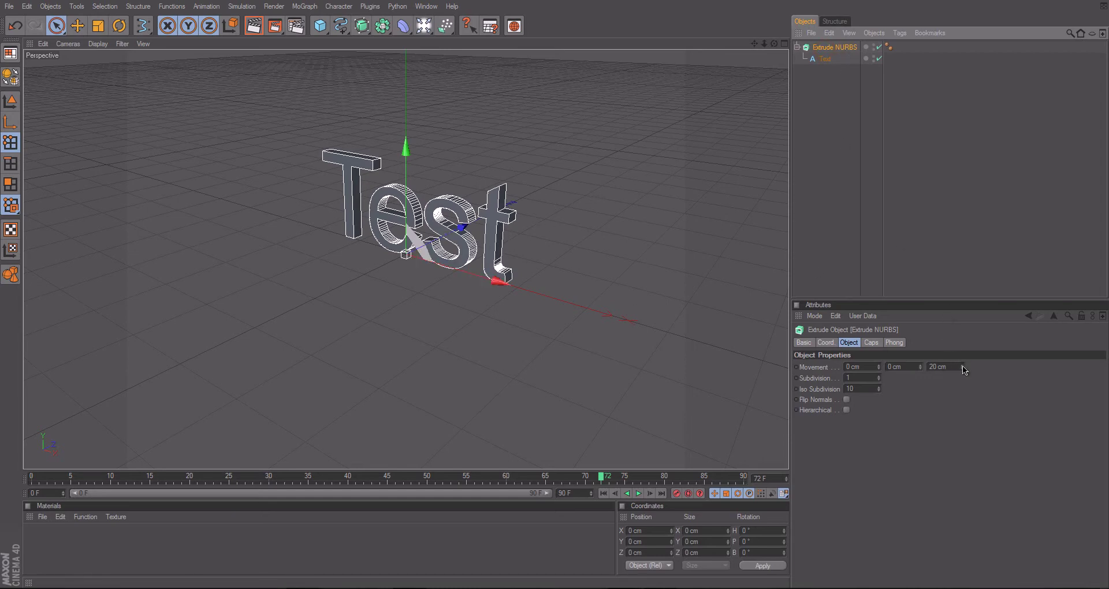
pyautogui.moveTo(964, 369); pyautogui.dragTo(964, 366)
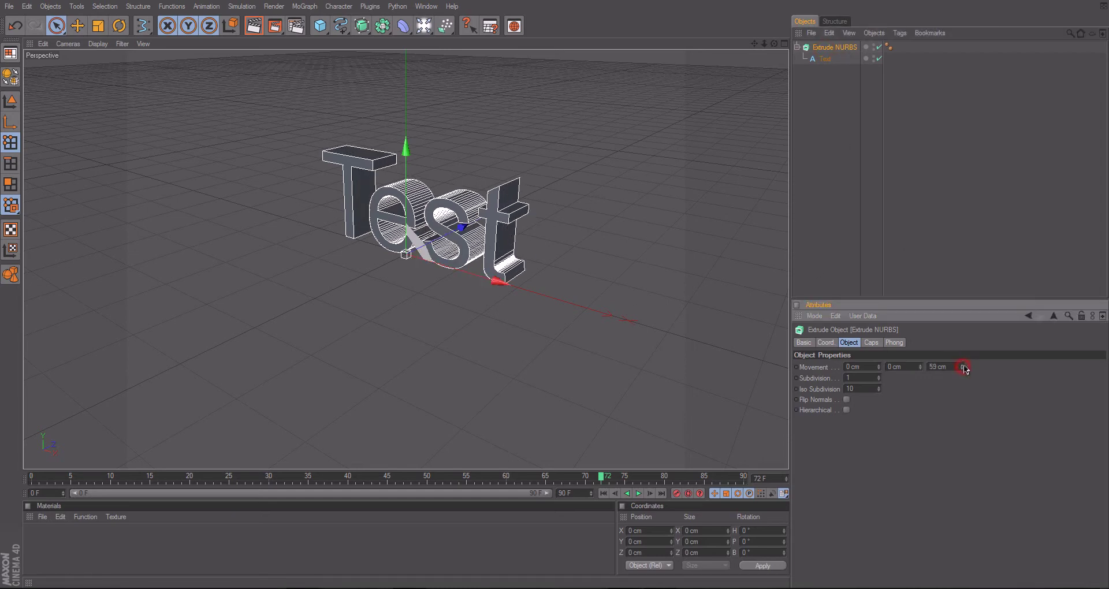
pyautogui.click(884, 247)
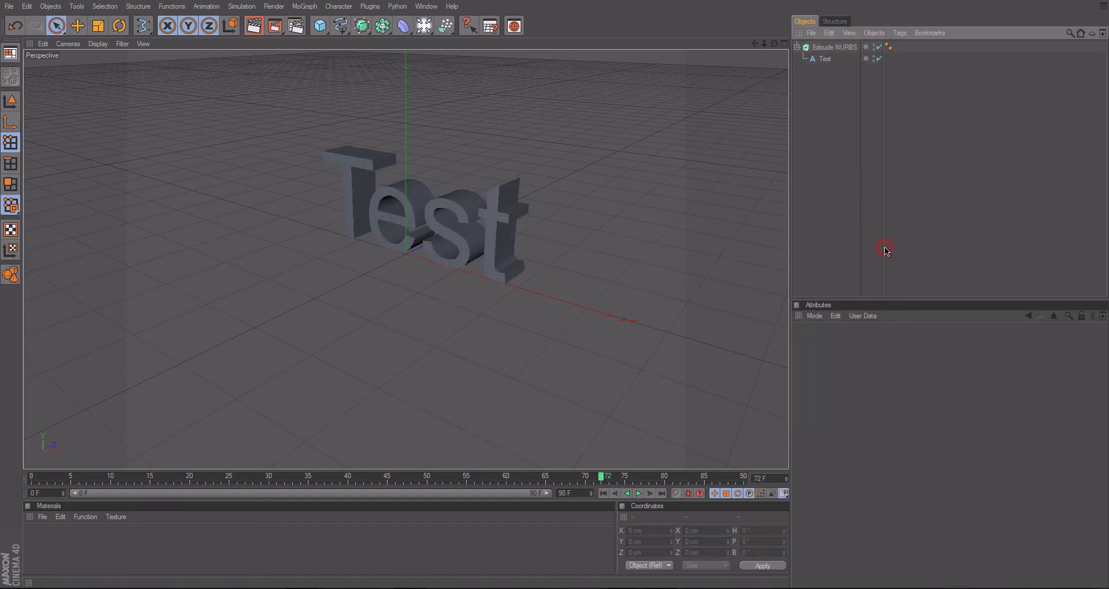
pyautogui.click(253, 26)
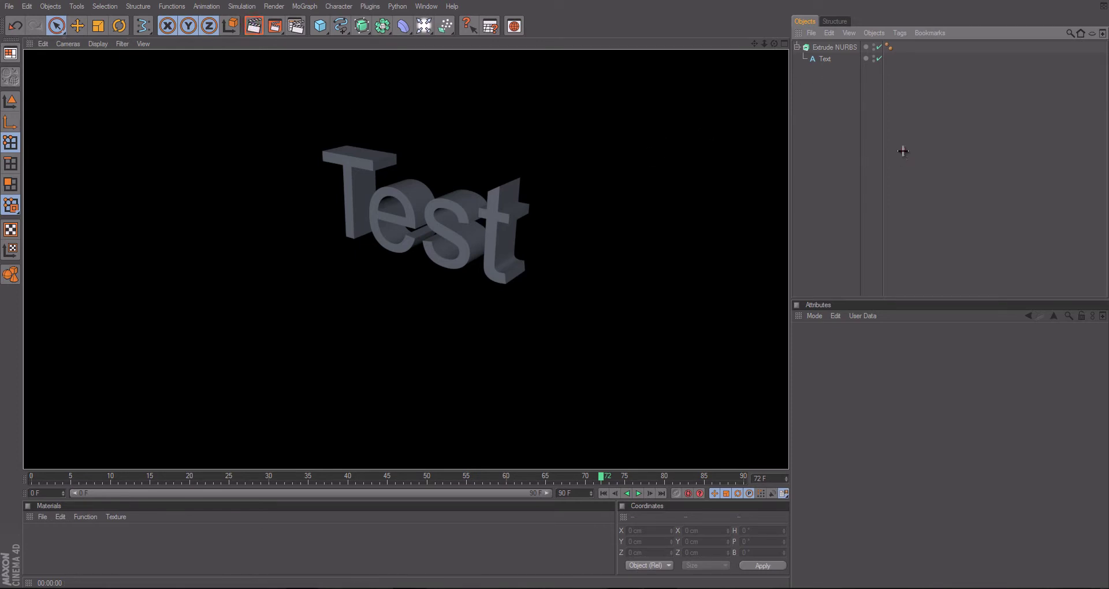
pyautogui.moveTo(903, 151); pyautogui.dragTo(797, 43)
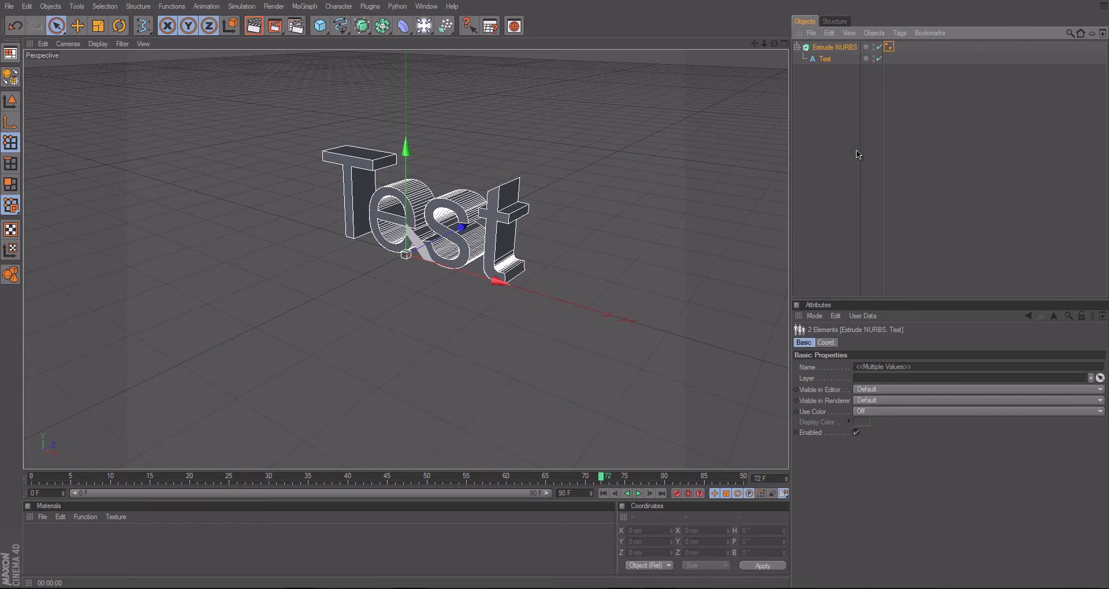
# - Delete the extruded text and add a particle Emitter at the origin
pyautogui.press('Delete')
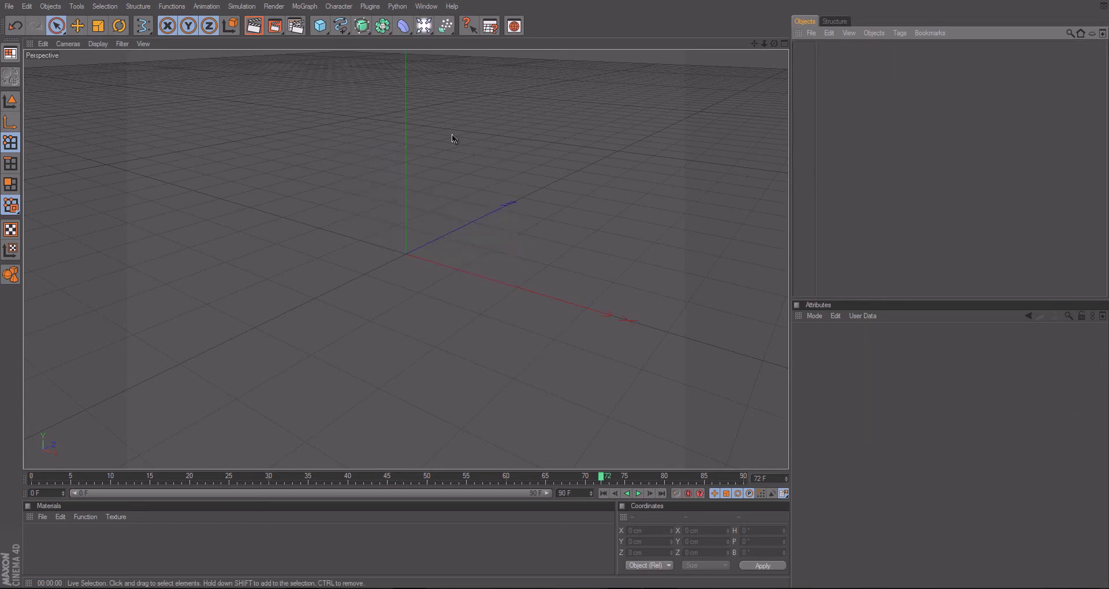
pyautogui.click(362, 27)
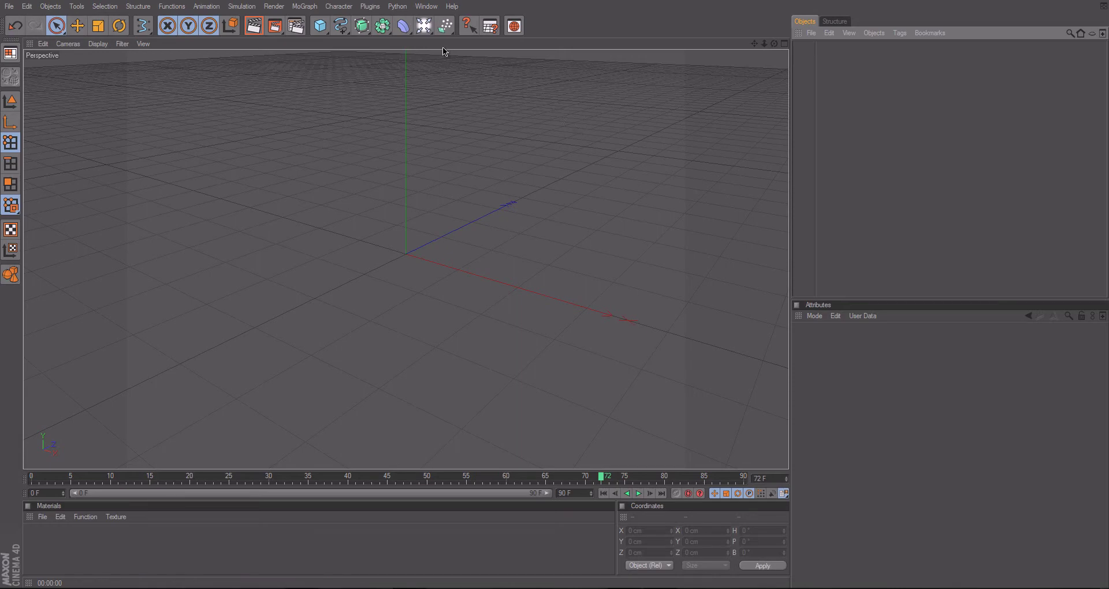
pyautogui.click(447, 27)
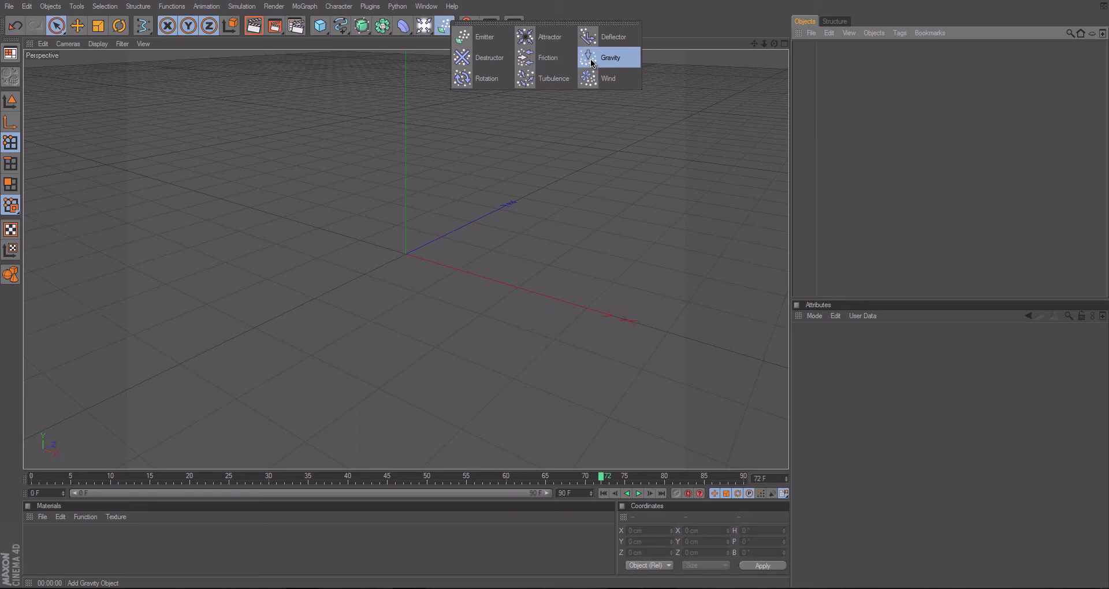
pyautogui.click(501, 40)
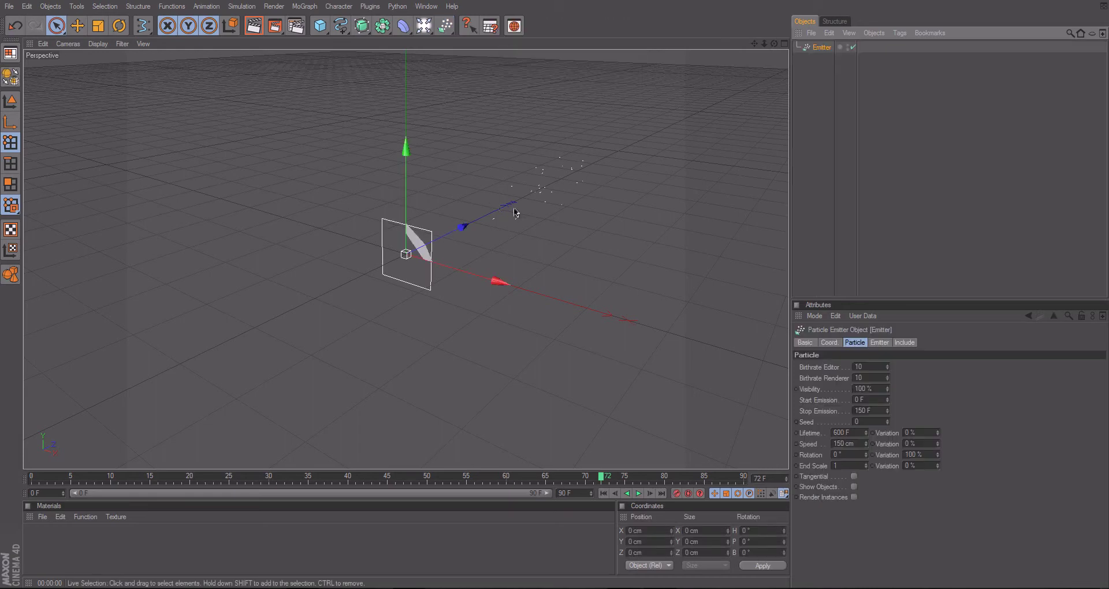
# - Play the animation to watch the emitter spray particles, then stop it
pyautogui.click(641, 494)
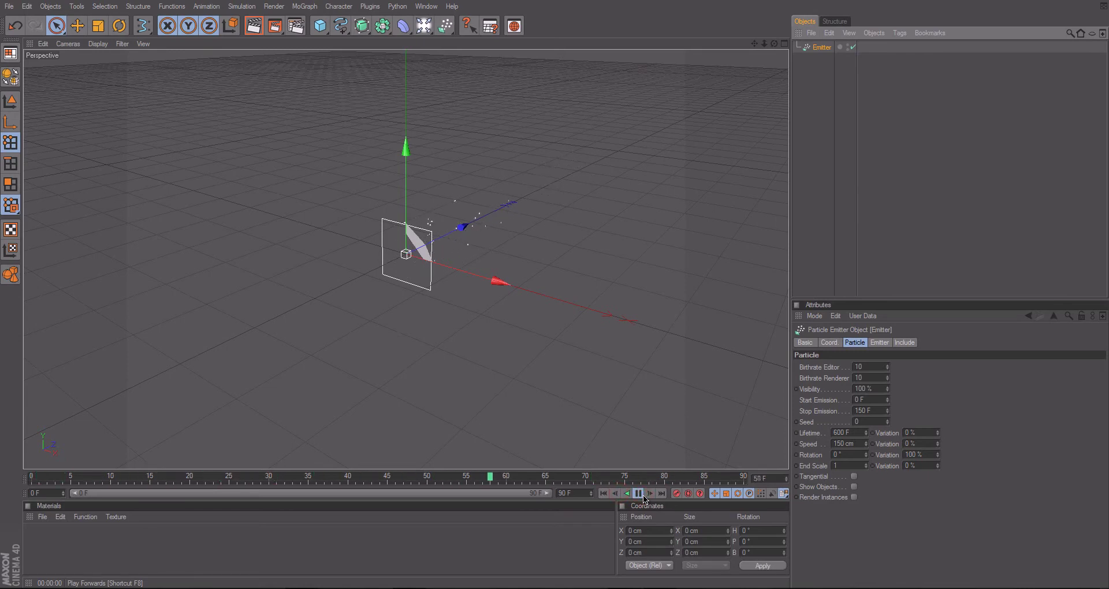
pyautogui.click(644, 497)
pyautogui.click(320, 26)
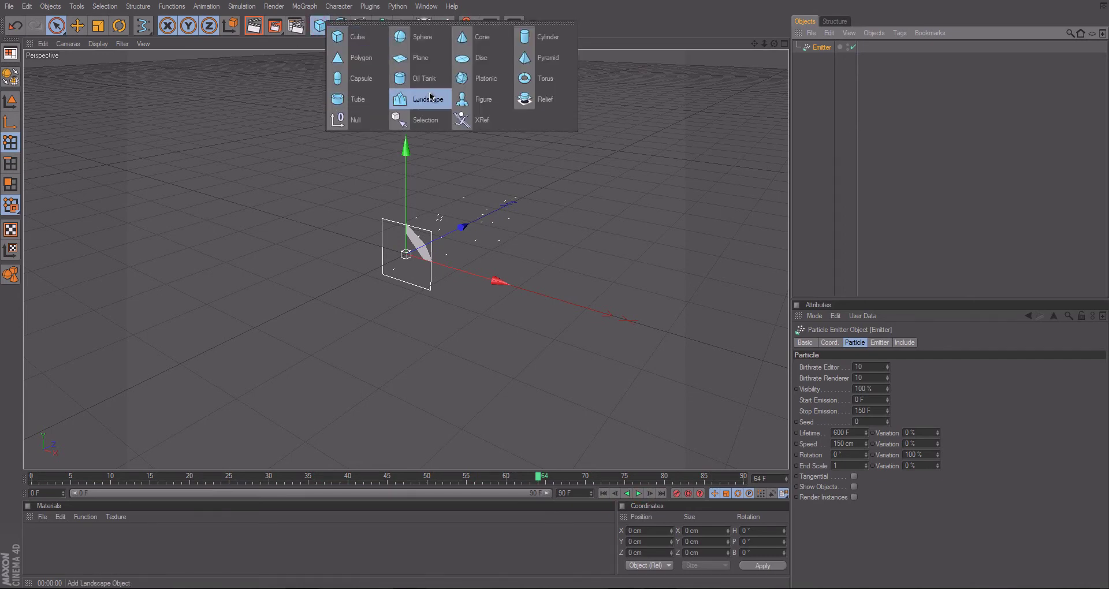
# - Add a Capsule under the Emitter and enable Show Objects so it becomes the particle
pyautogui.click(350, 80)
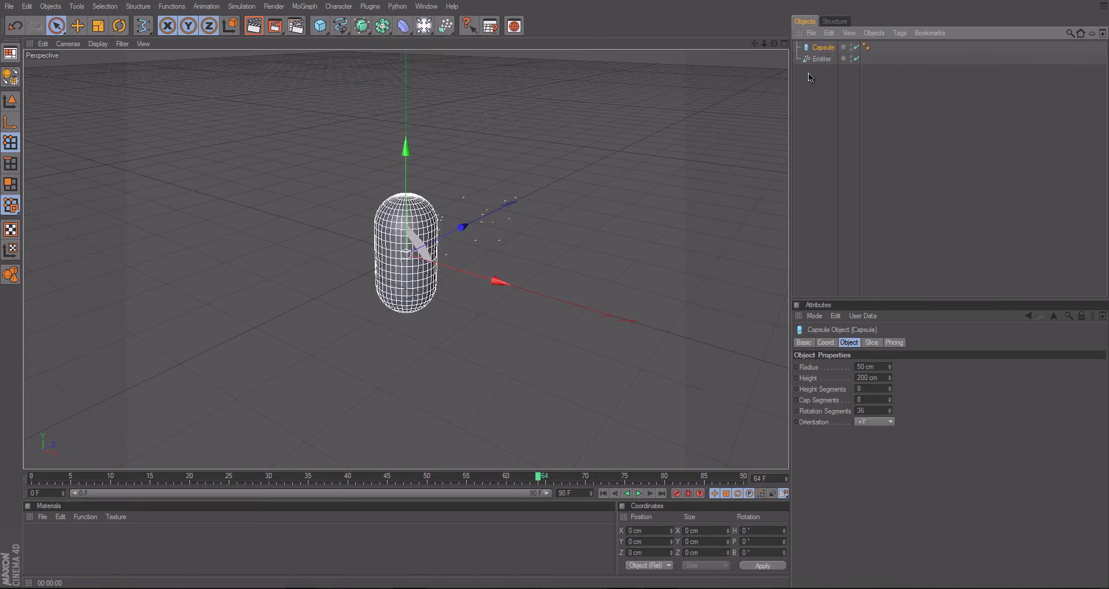
pyautogui.moveTo(820, 49); pyautogui.dragTo(825, 58)
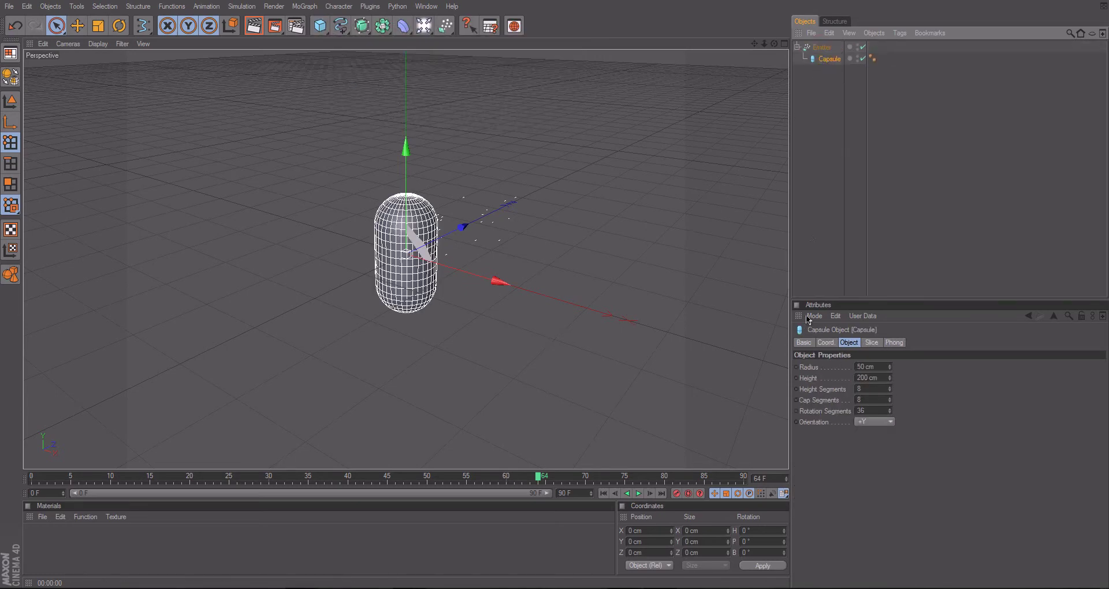
pyautogui.click(830, 48)
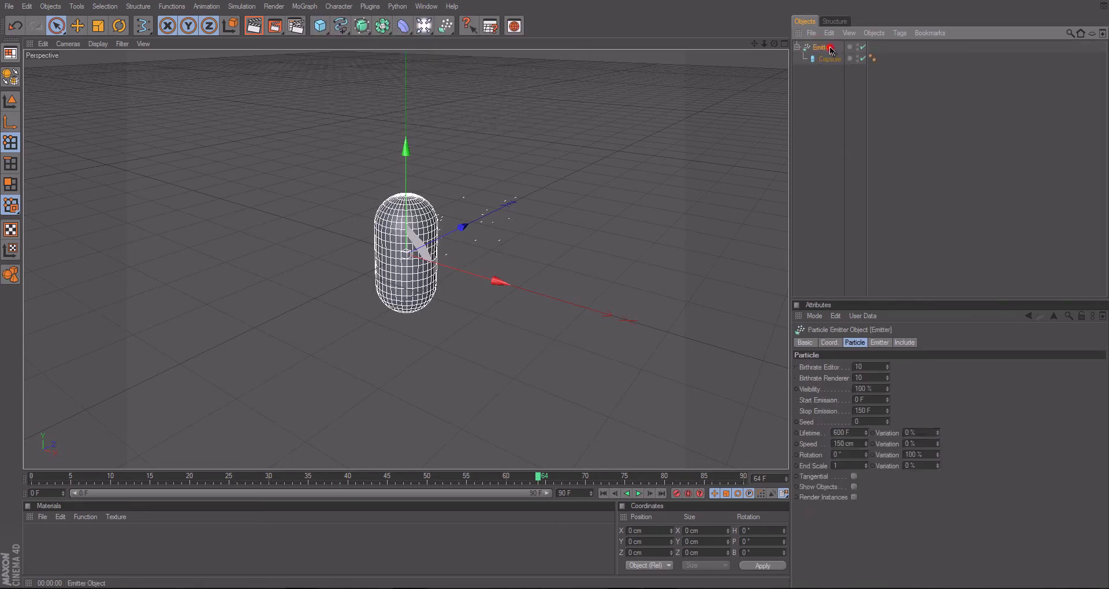
pyautogui.click(854, 486)
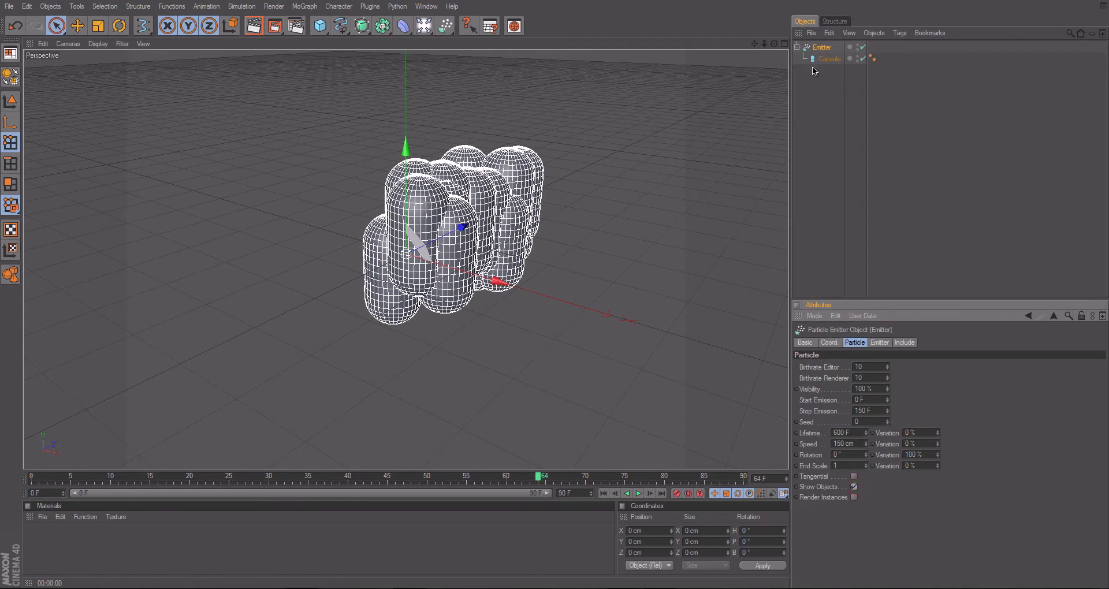
# - Size the capsule to 11 cm radius and 37 cm height, then play the particle stream
pyautogui.click(828, 59)
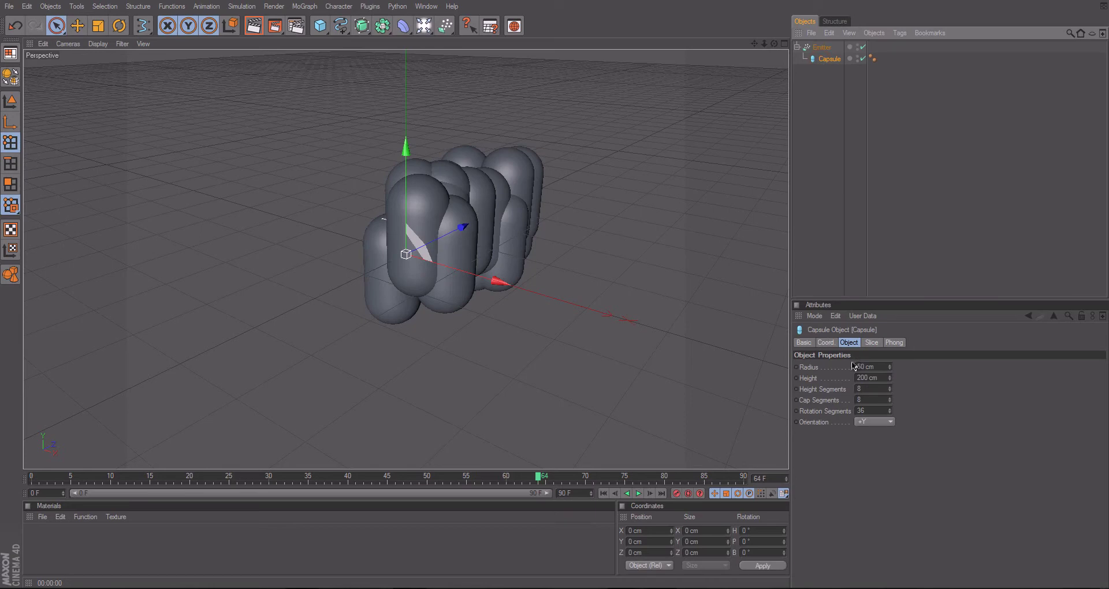
pyautogui.moveTo(890, 367); pyautogui.dragTo(891, 378)
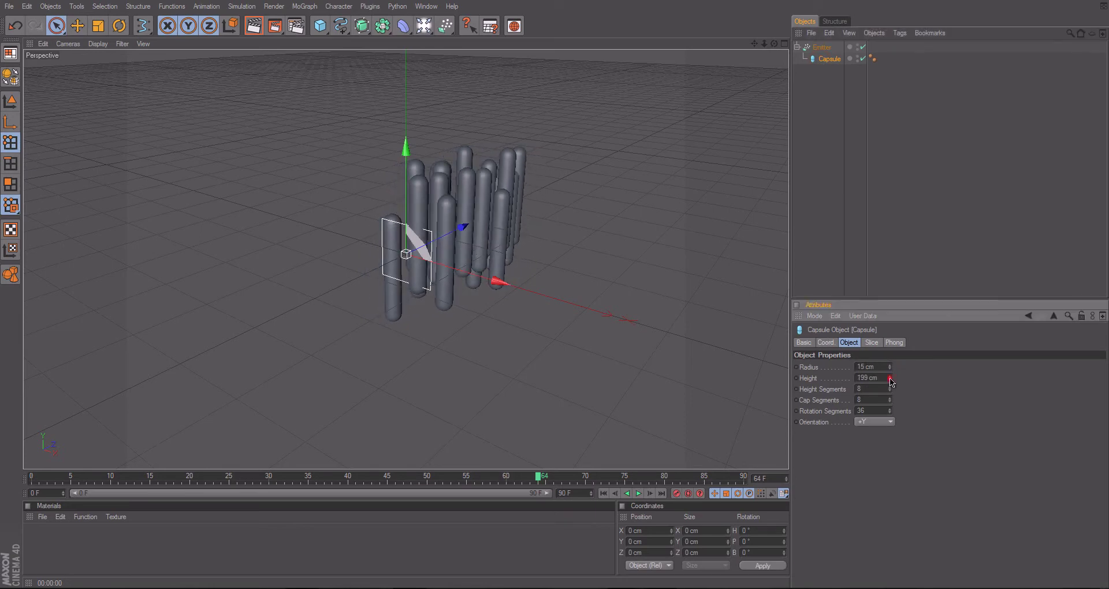
pyautogui.moveTo(891, 381); pyautogui.dragTo(893, 375)
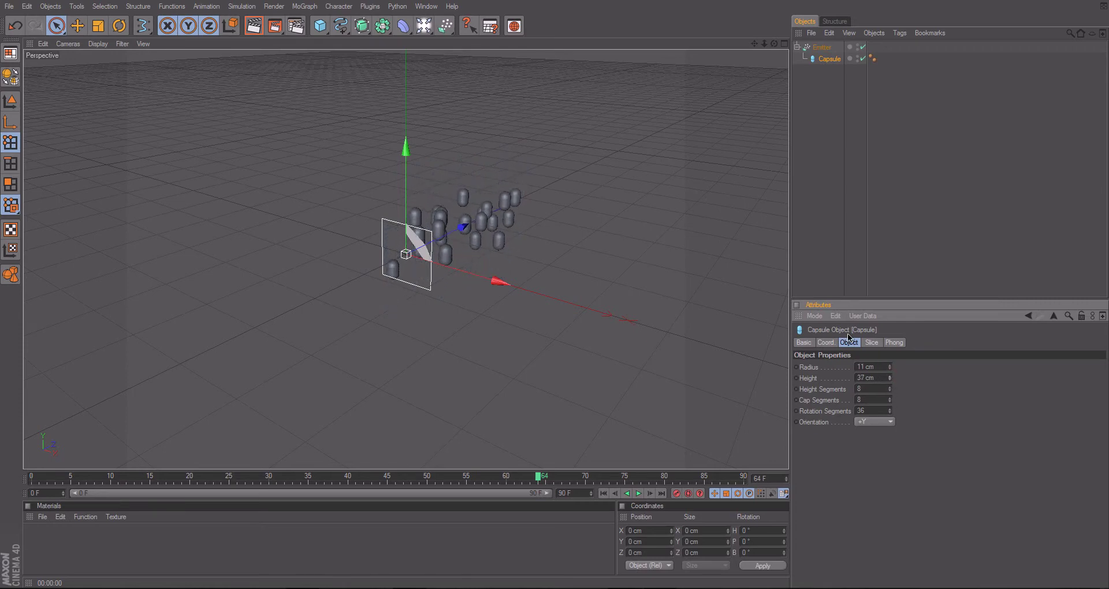
pyautogui.click(943, 164)
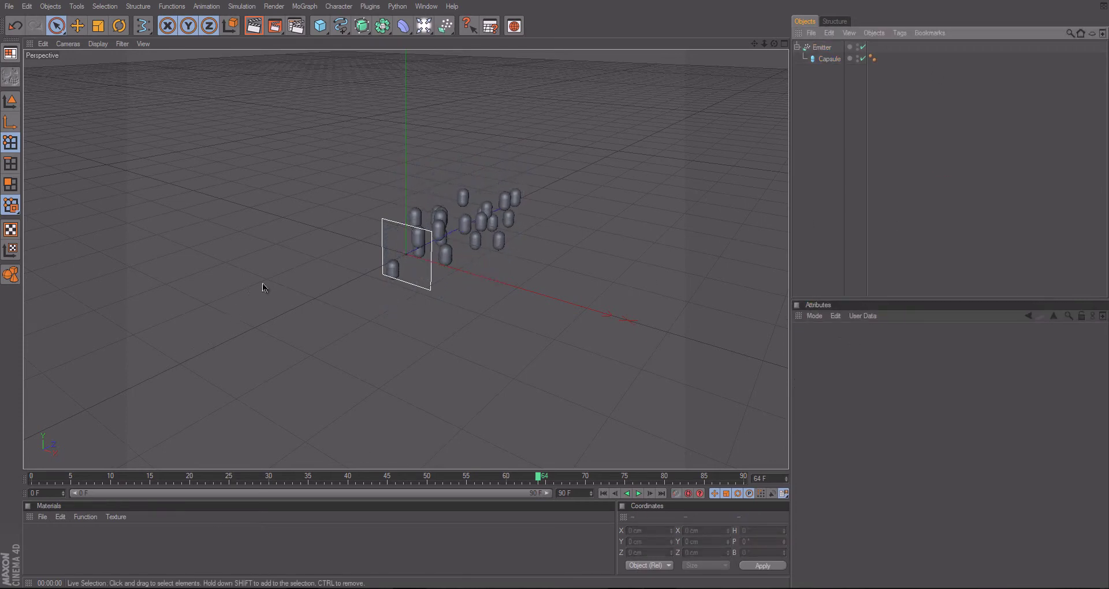
pyautogui.moveTo(277, 270)
pyautogui.keyDown('alt'); pyautogui.mouseDown()
pyautogui.moveTo(543, 287)
pyautogui.moveTo(443, 309)
pyautogui.mouseUp(); pyautogui.keyUp('alt')
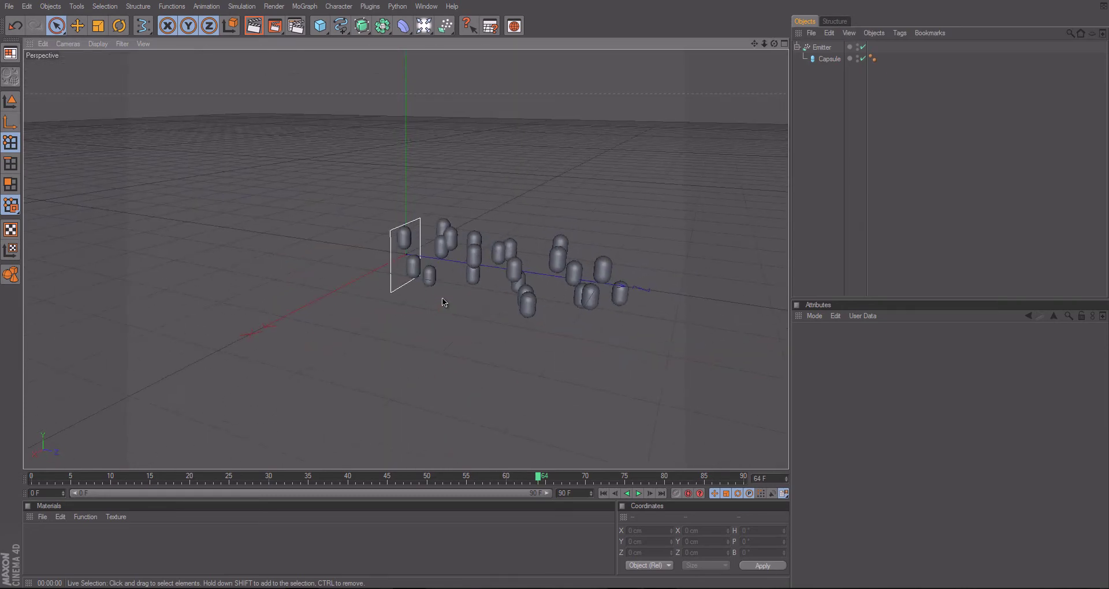
pyautogui.click(639, 494)
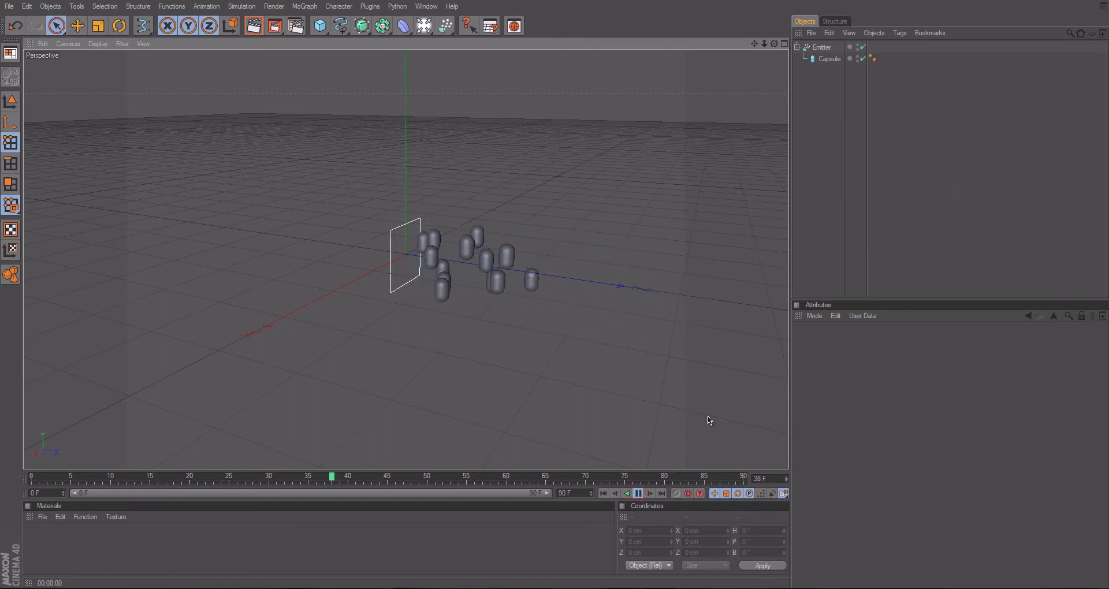
pyautogui.click(638, 495)
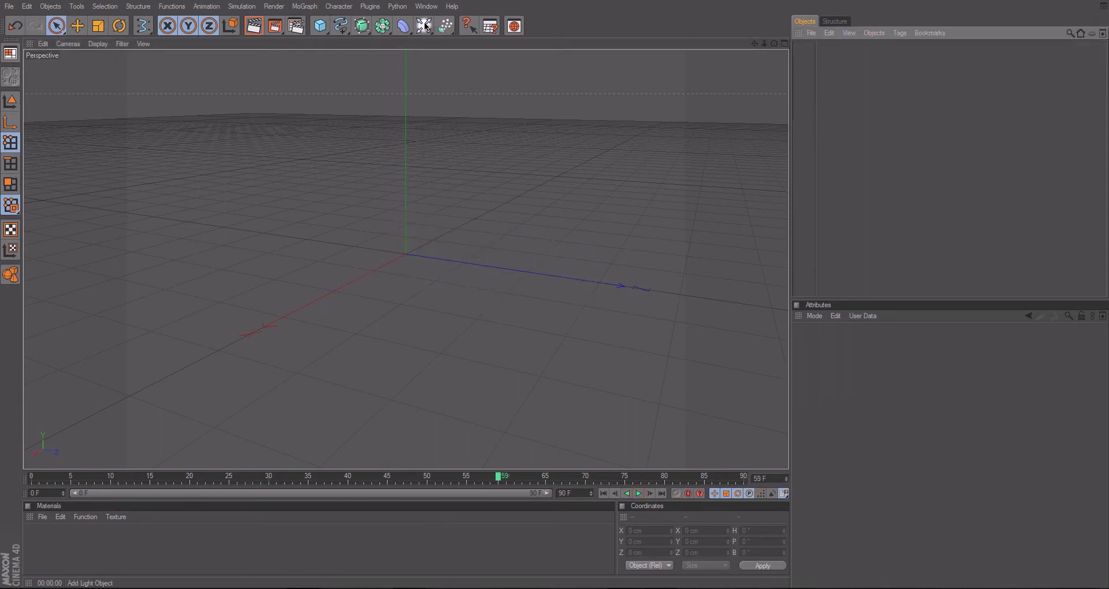
# - Add a default Cylinder and an Omni Light to the scene
pyautogui.moveTo(425, 26)
pyautogui.mouseDown()
pyautogui.moveTo(470, 115)
pyautogui.moveTo(545, 128)
pyautogui.mouseUp()
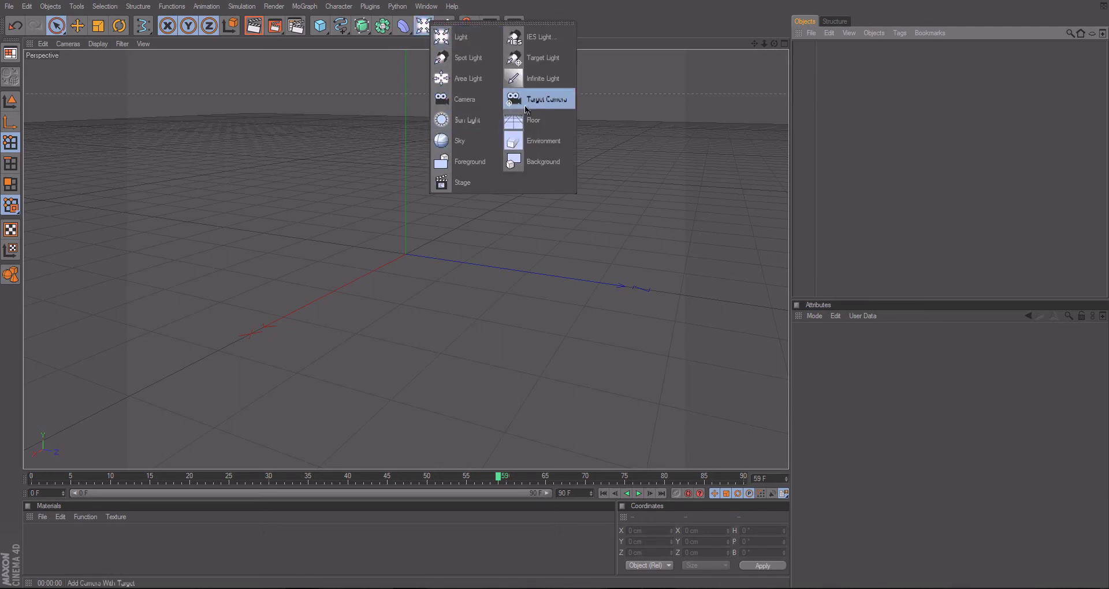
pyautogui.moveTo(544, 128); pyautogui.dragTo(911, 155)
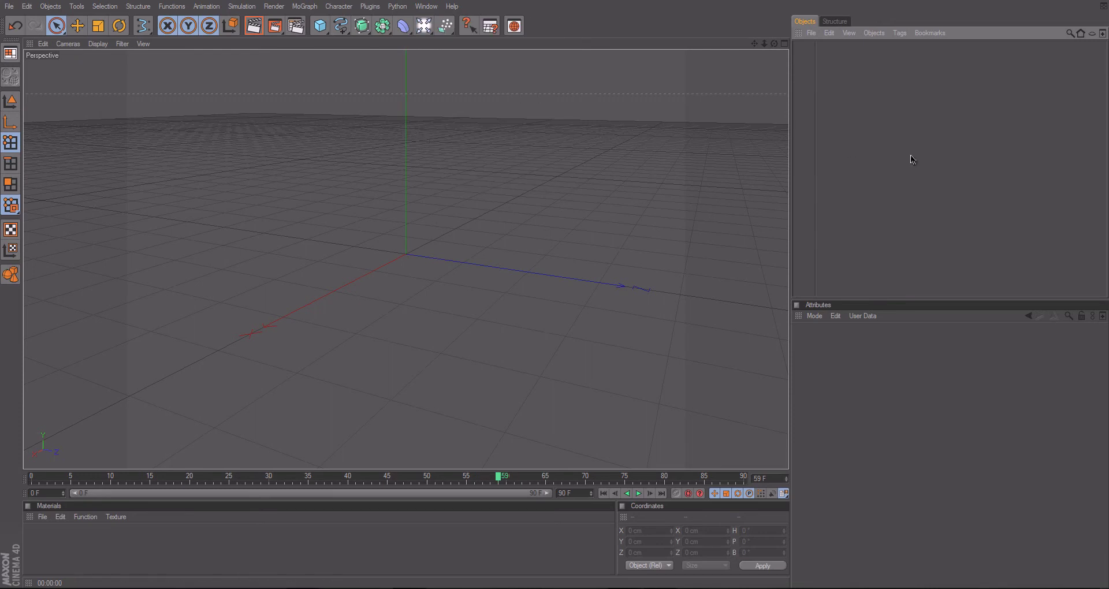
pyautogui.moveTo(320, 25)
pyautogui.mouseDown()
pyautogui.moveTo(328, 40)
pyautogui.moveTo(439, 81)
pyautogui.moveTo(542, 41)
pyautogui.mouseUp()
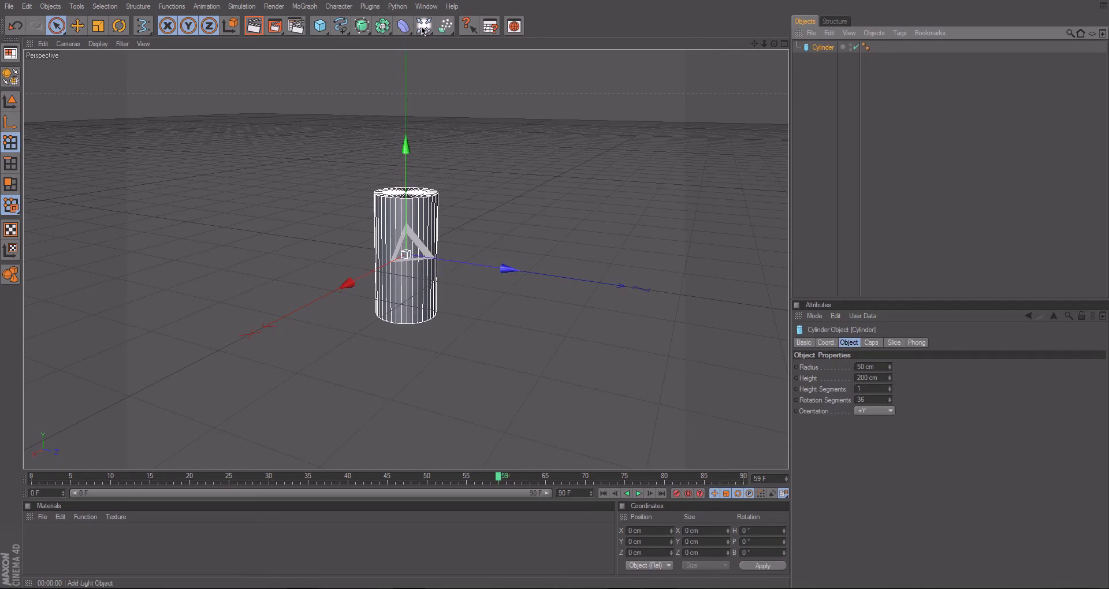
pyautogui.moveTo(423, 30); pyautogui.dragTo(430, 43)
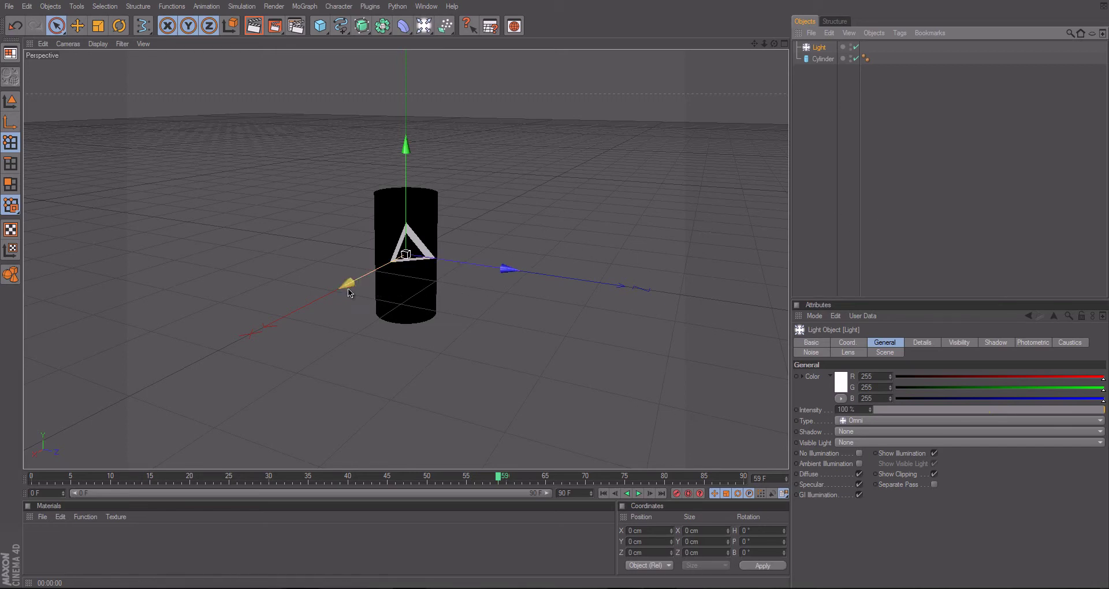
# - Move the light low, in front of and to the left of the cylinder
pyautogui.moveTo(347, 285)
pyautogui.mouseDown()
pyautogui.moveTo(560, 289)
pyautogui.moveTo(550, 297)
pyautogui.mouseUp()
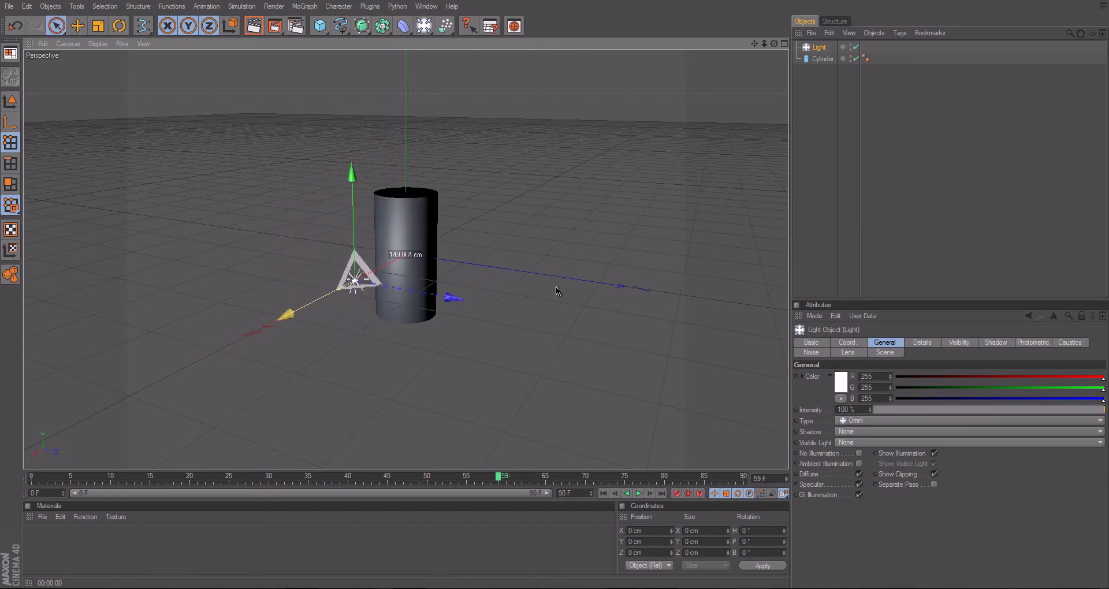
pyautogui.moveTo(553, 296); pyautogui.dragTo(366, 240)
pyautogui.moveTo(299, 202); pyautogui.dragTo(292, 61)
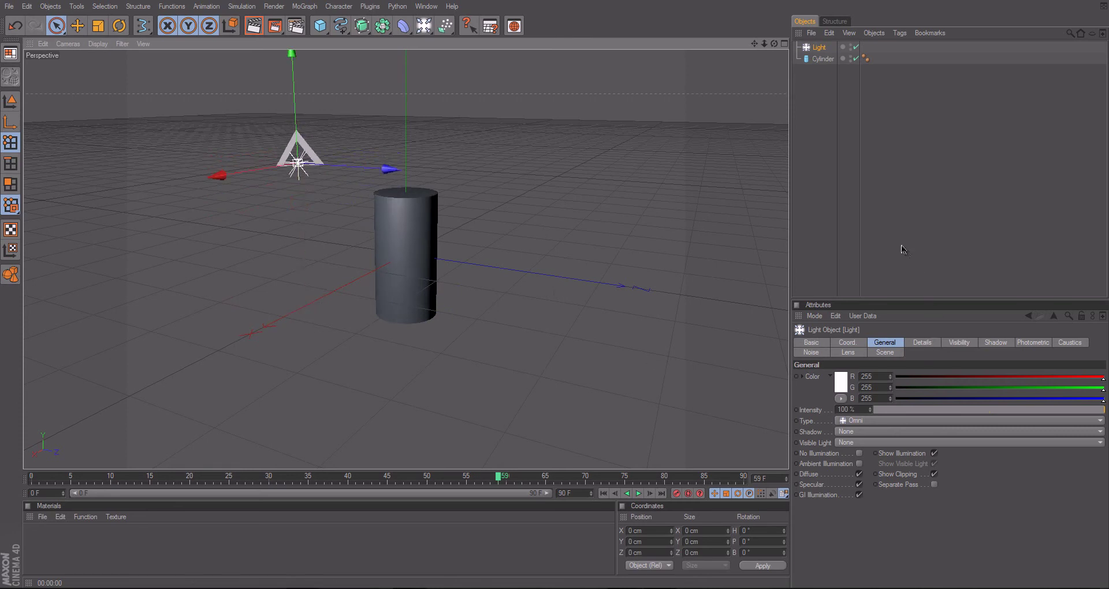
pyautogui.moveTo(292, 58); pyautogui.dragTo(301, 208)
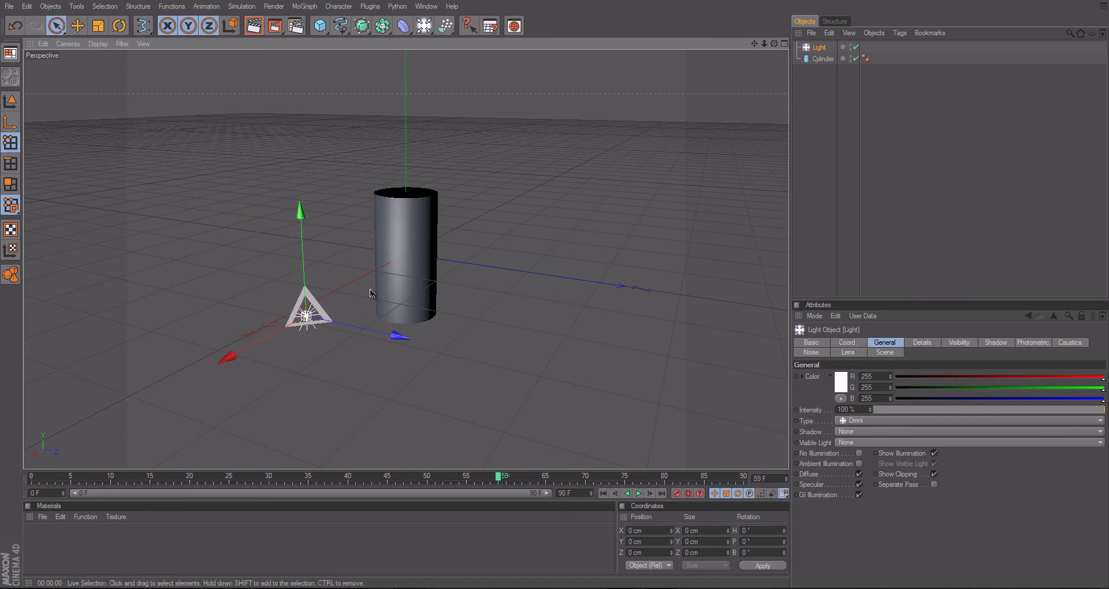
# - Test-render the lit cylinder, then delete the Omni Light
pyautogui.click(255, 27)
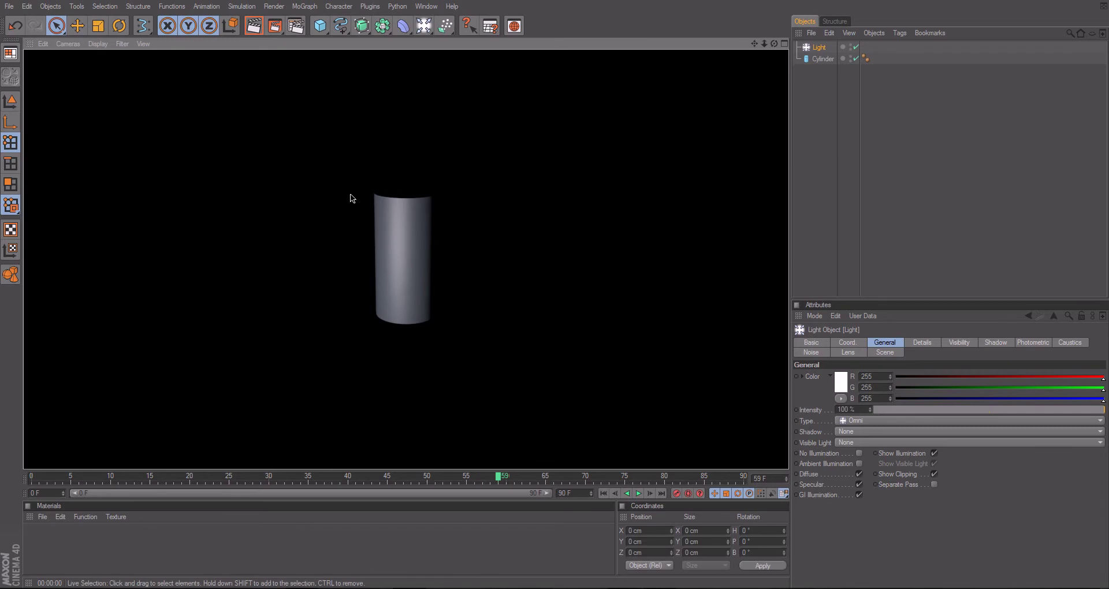
pyautogui.press('e')
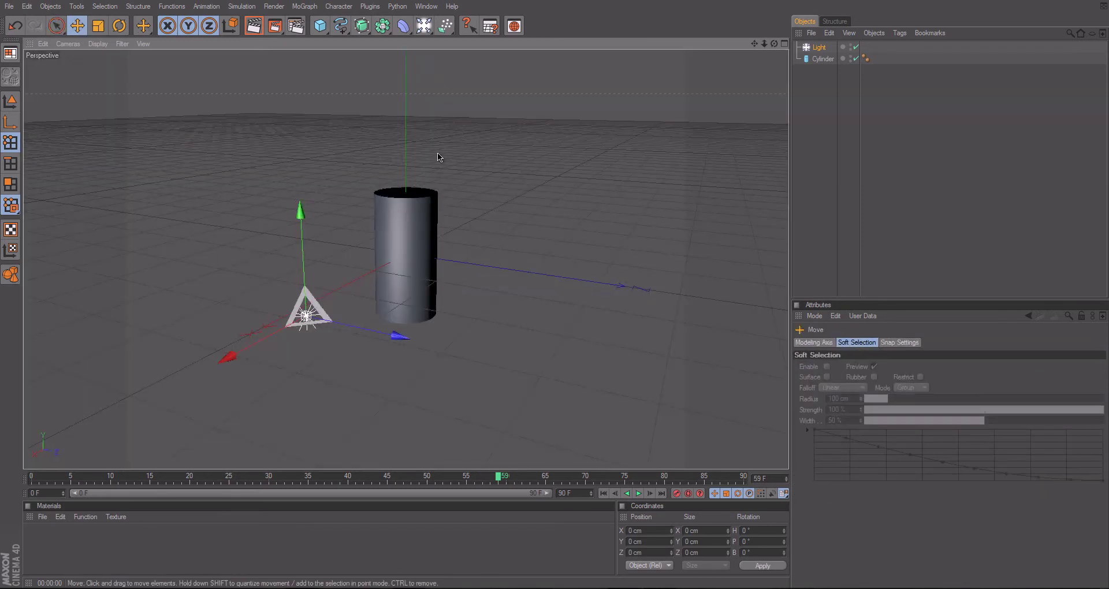
pyautogui.moveTo(936, 154); pyautogui.dragTo(797, 43)
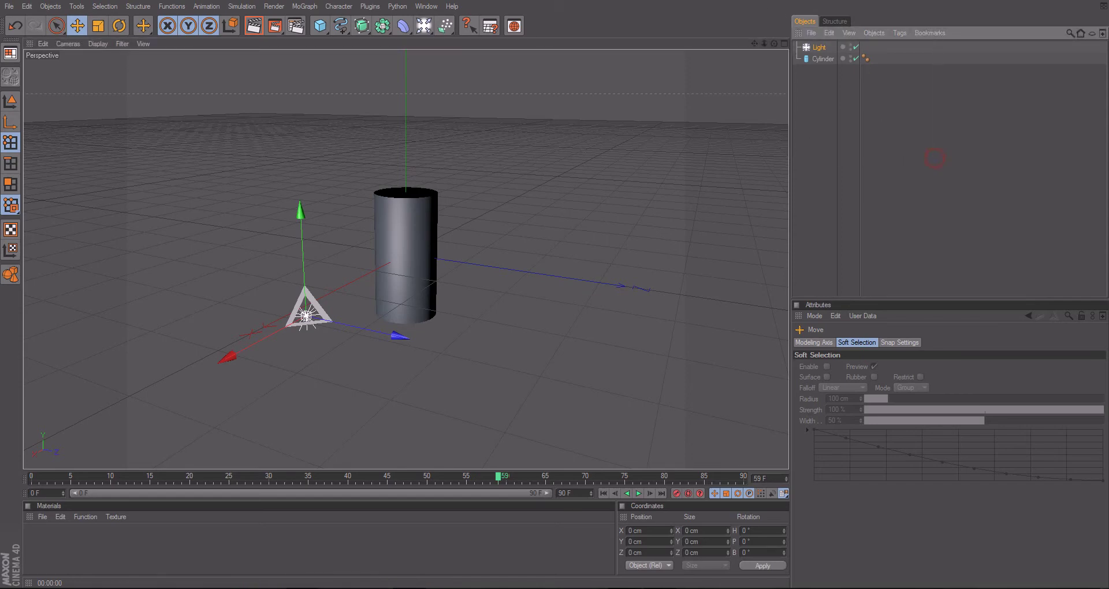
pyautogui.click(849, 114)
pyautogui.click(819, 47)
pyautogui.press('Delete')
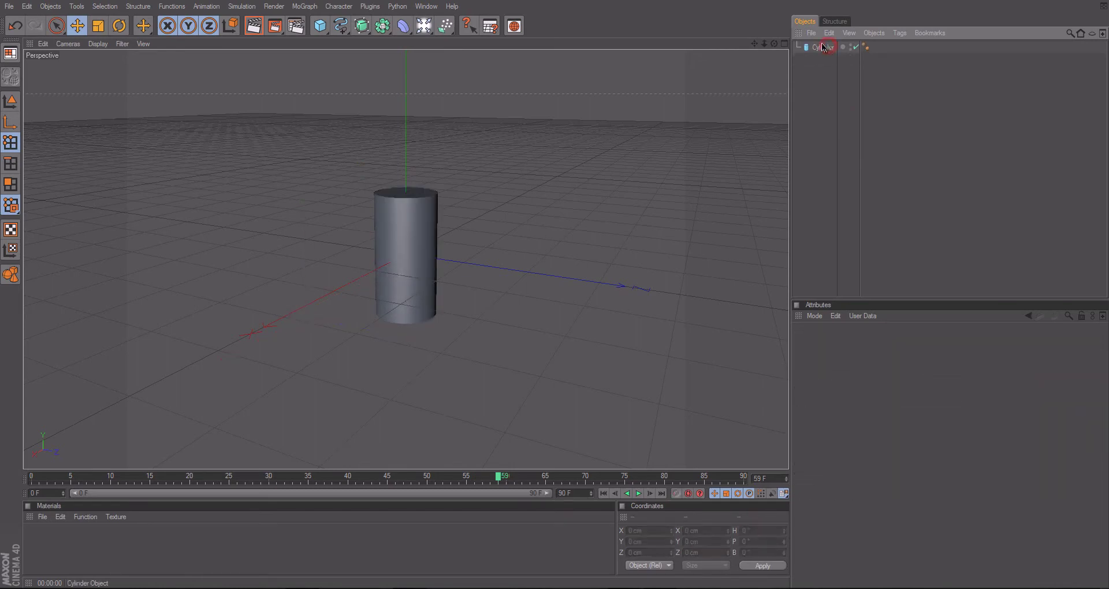
# - Add a Bend deformer under the Cylinder and bend it by 38°
pyautogui.click(404, 34)
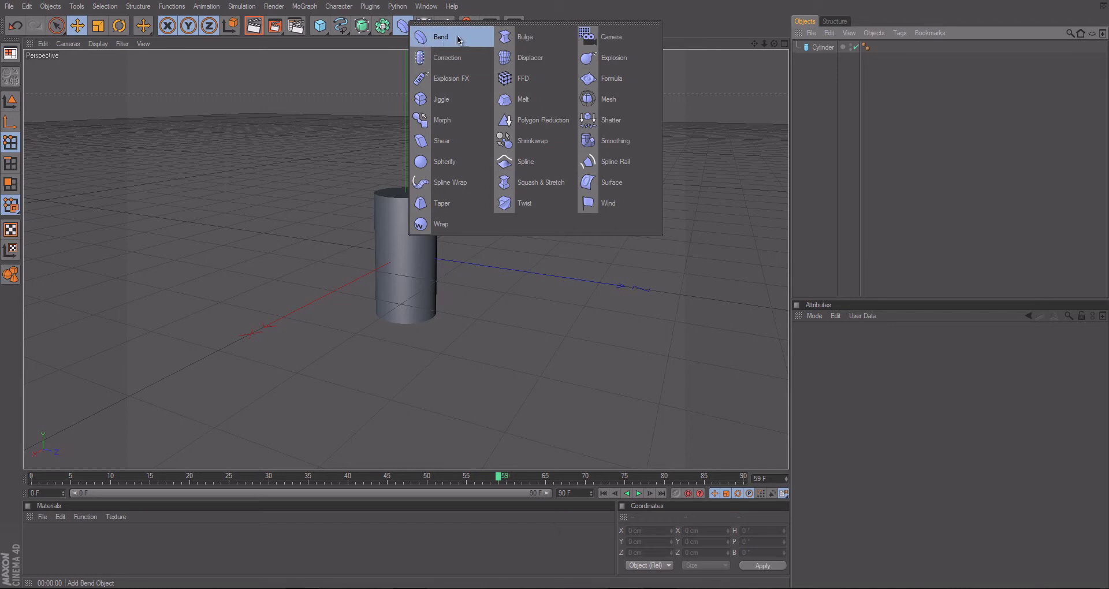
pyautogui.click(459, 40)
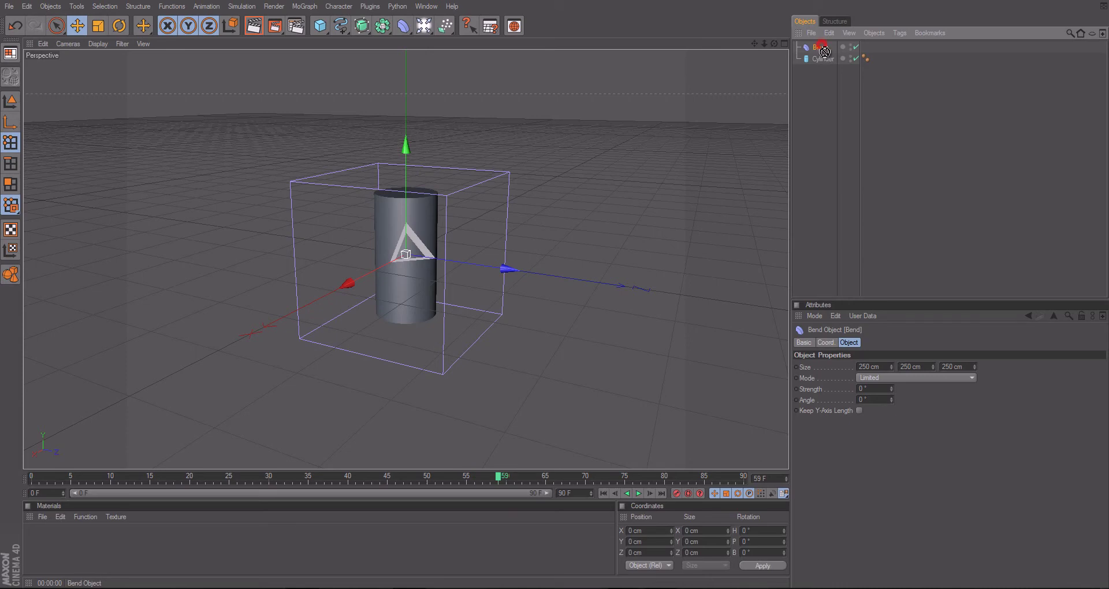
pyautogui.moveTo(827, 63); pyautogui.dragTo(826, 59)
pyautogui.moveTo(892, 391)
pyautogui.mouseDown()
pyautogui.moveTo(892, 362)
pyautogui.moveTo(895, 438)
pyautogui.mouseUp()
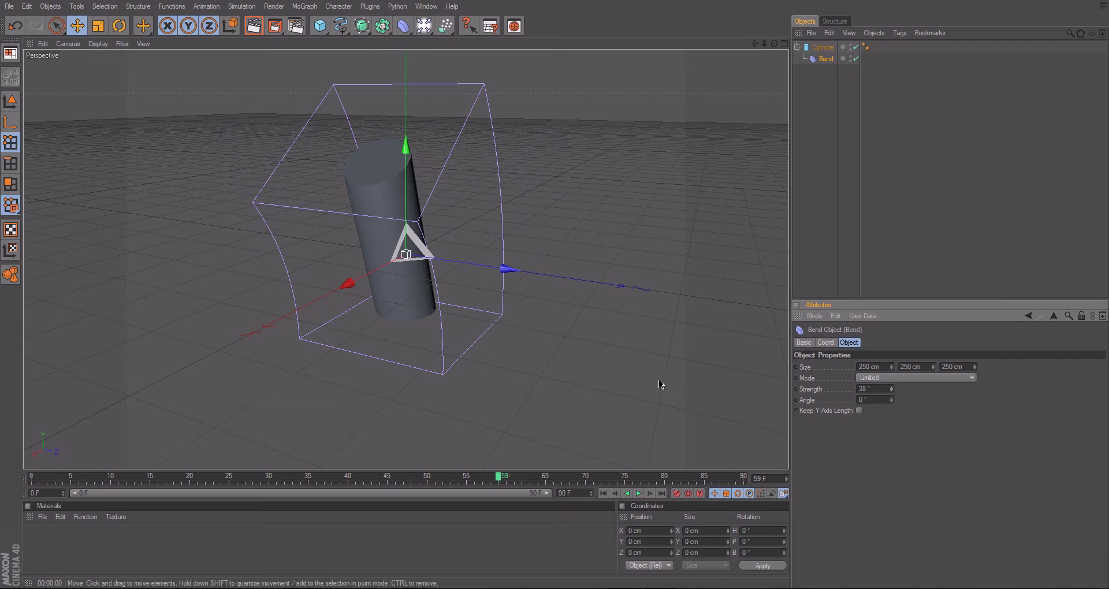
# - Browse the other deformers without adding one, then delete the Cylinder and Bend
pyautogui.moveTo(402, 25)
pyautogui.mouseDown()
pyautogui.moveTo(589, 146)
pyautogui.moveTo(494, 183)
pyautogui.moveTo(616, 136)
pyautogui.mouseUp()
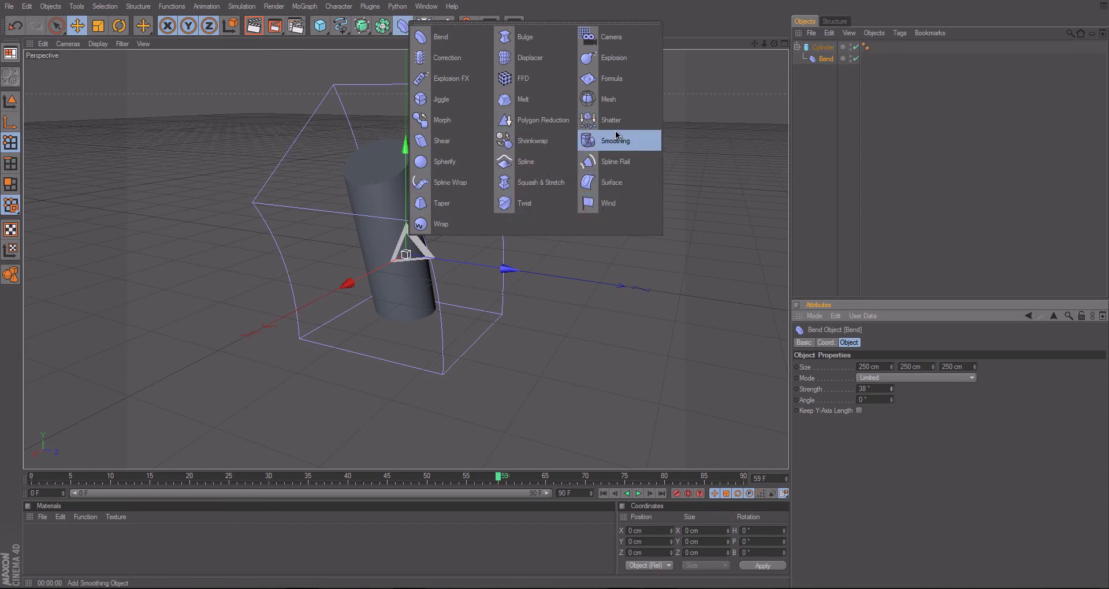
pyautogui.moveTo(616, 135); pyautogui.dragTo(463, 100)
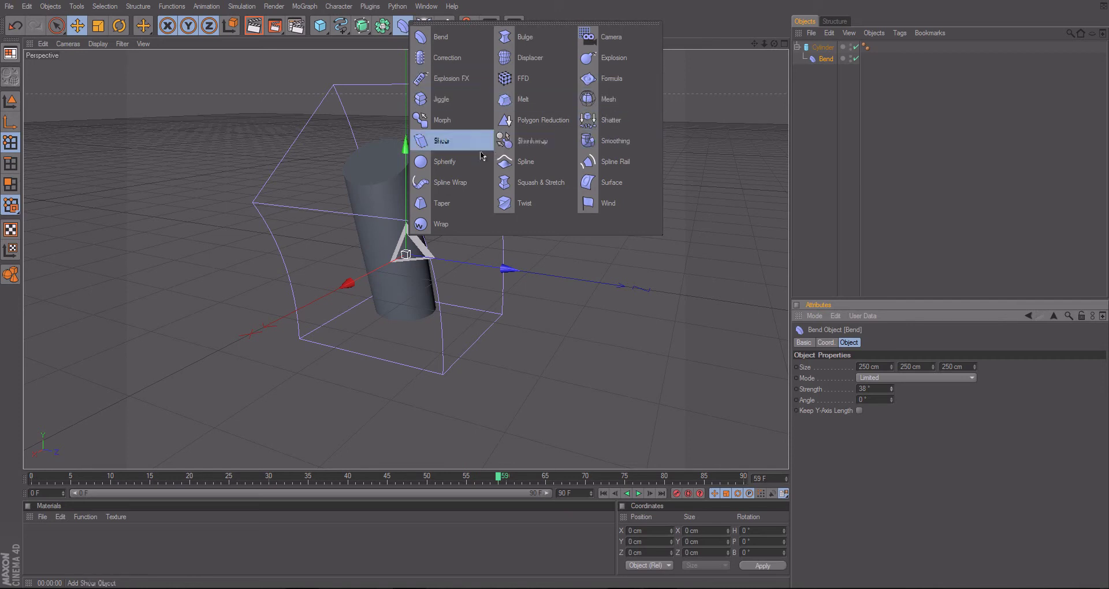
pyautogui.moveTo(463, 99)
pyautogui.mouseDown()
pyautogui.moveTo(849, 146)
pyautogui.moveTo(780, 35)
pyautogui.mouseUp()
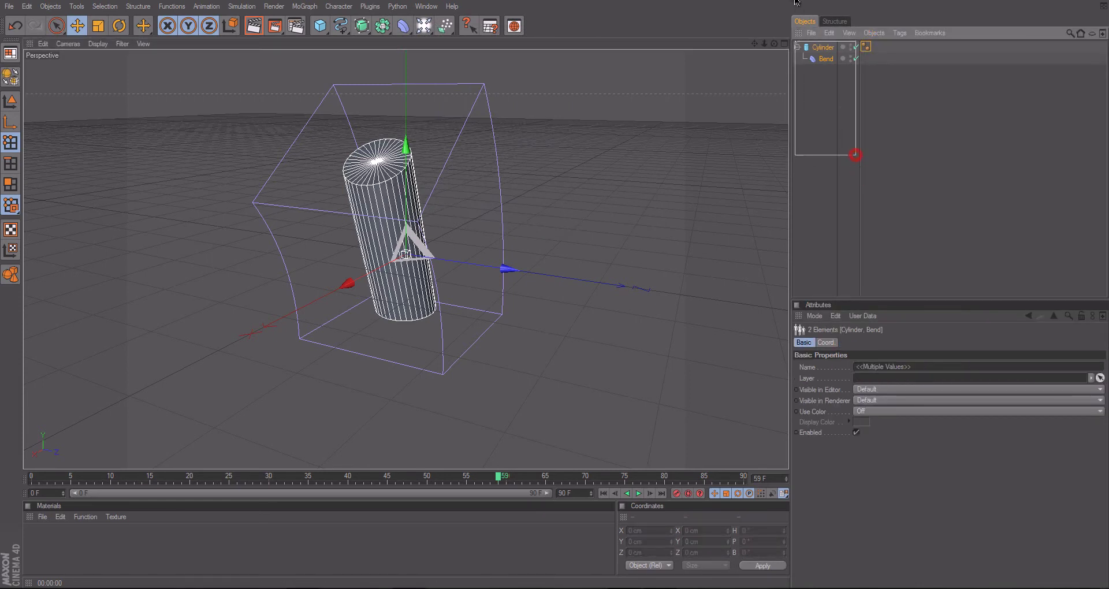
pyautogui.press('Delete')
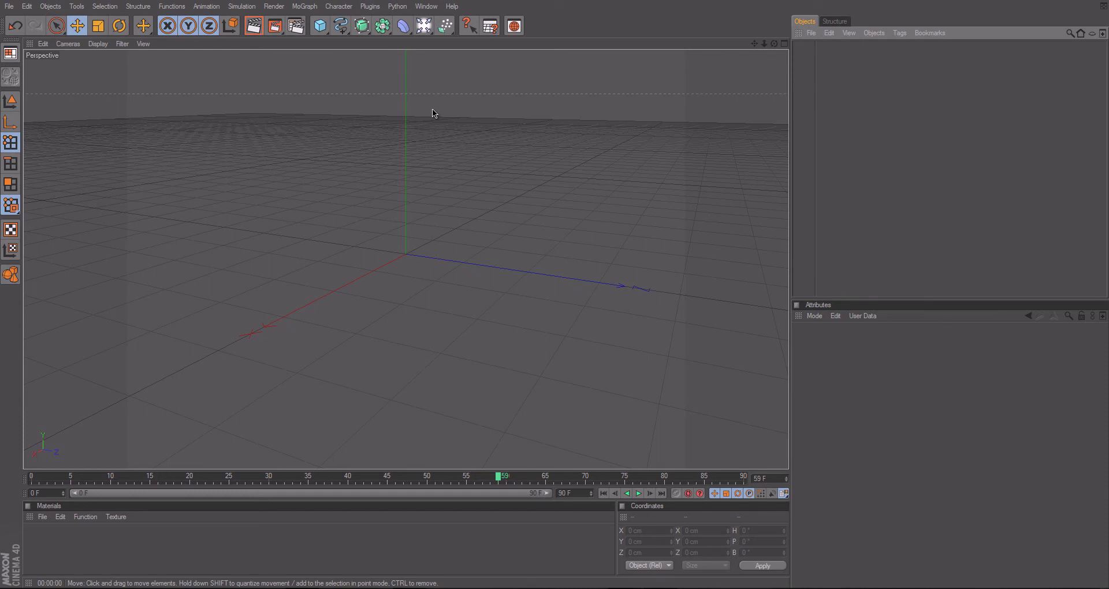
# - Start a new document with Ctrl+N and add a default 200 cm Cone
pyautogui.hotkey('ctrl', 'n')
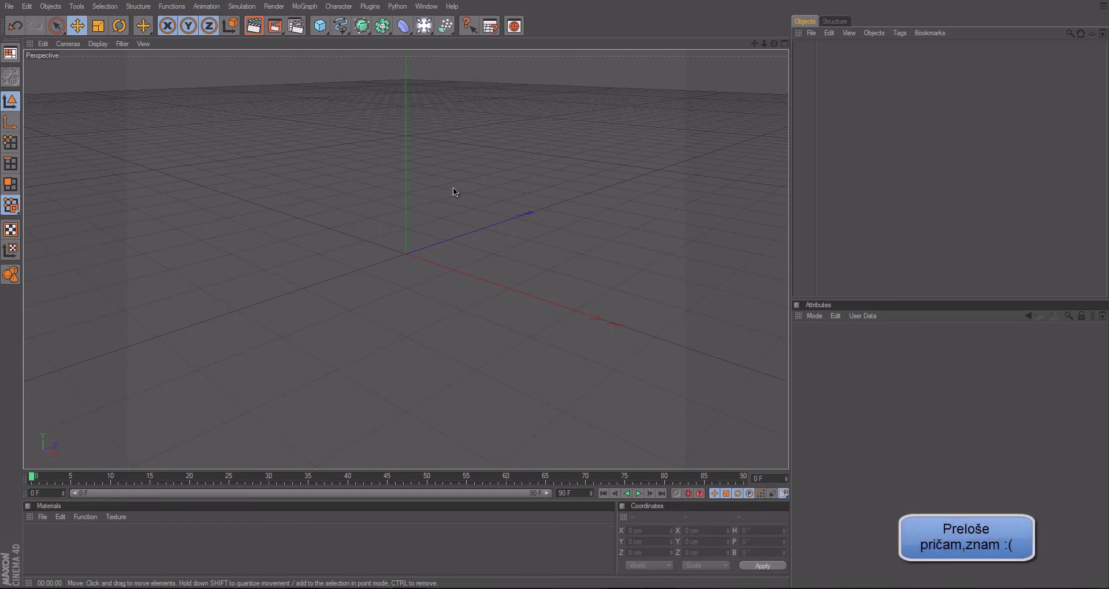
pyautogui.moveTo(441, 202)
pyautogui.keyDown('alt'); pyautogui.mouseDown()
pyautogui.moveTo(575, 292)
pyautogui.moveTo(555, 293)
pyautogui.mouseUp(); pyautogui.keyUp('alt')
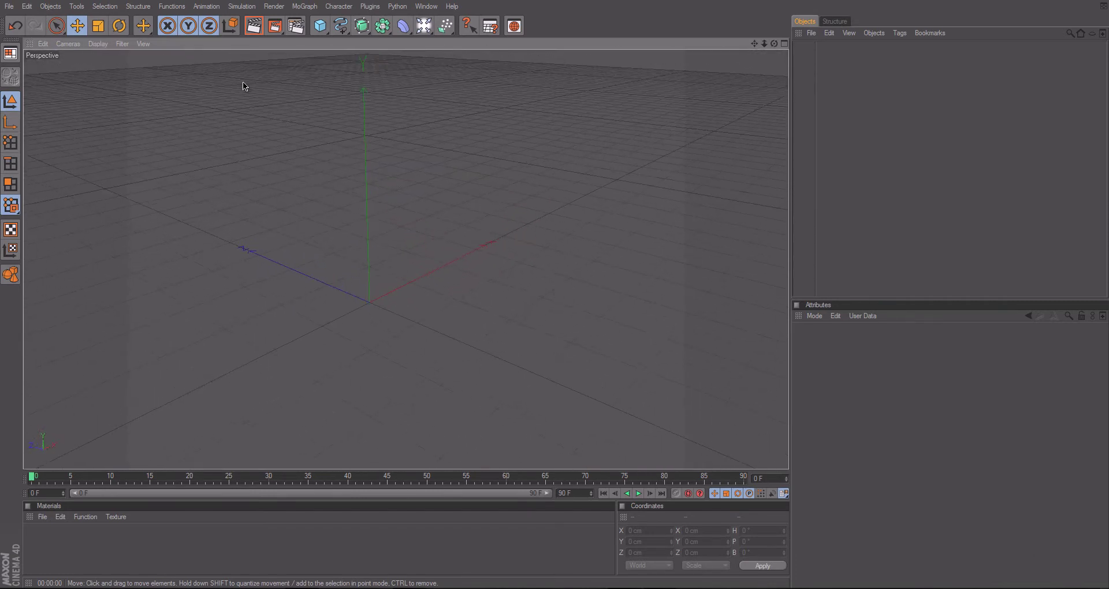
pyautogui.click(321, 29)
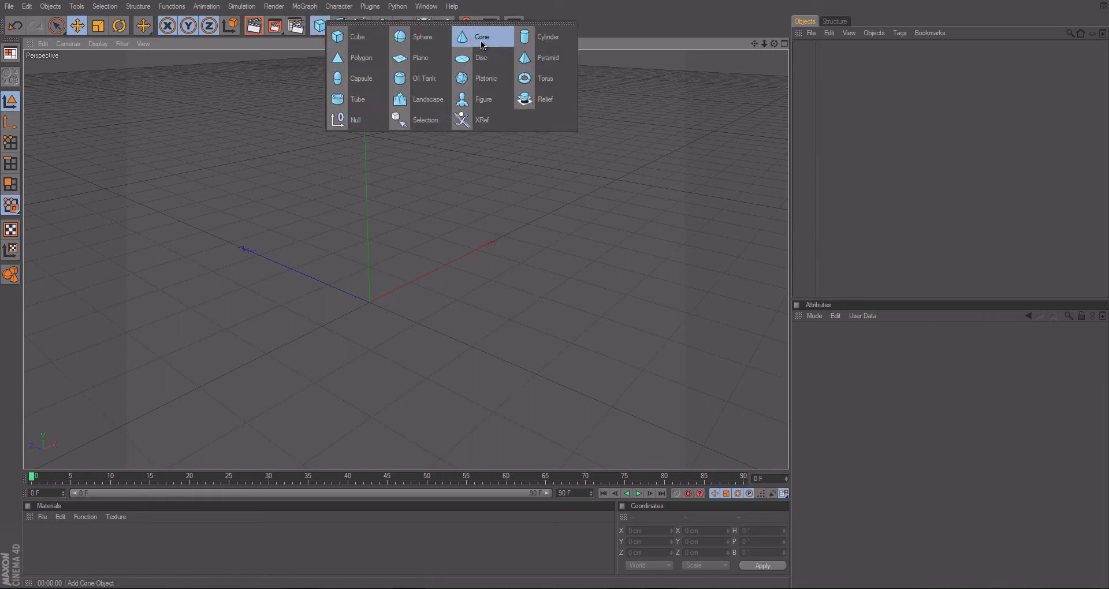
pyautogui.click(480, 40)
# - Point the cone along the +X axis
pyautogui.keyDown('alt'); pyautogui.moveTo(538, 245); pyautogui.dragTo(552, 292); pyautogui.keyUp('alt')
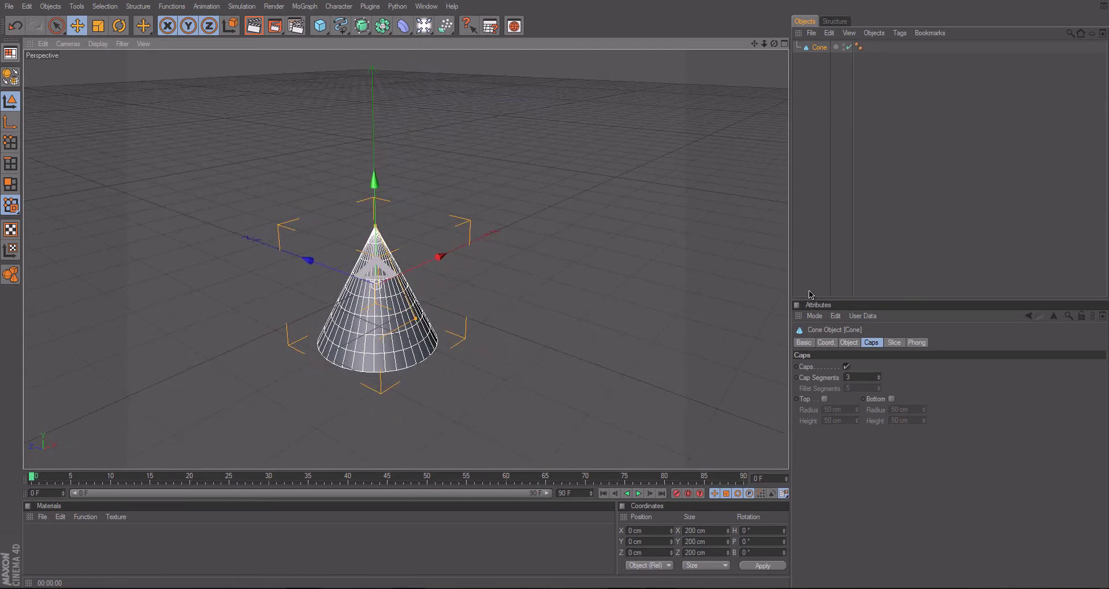
pyautogui.click(848, 344)
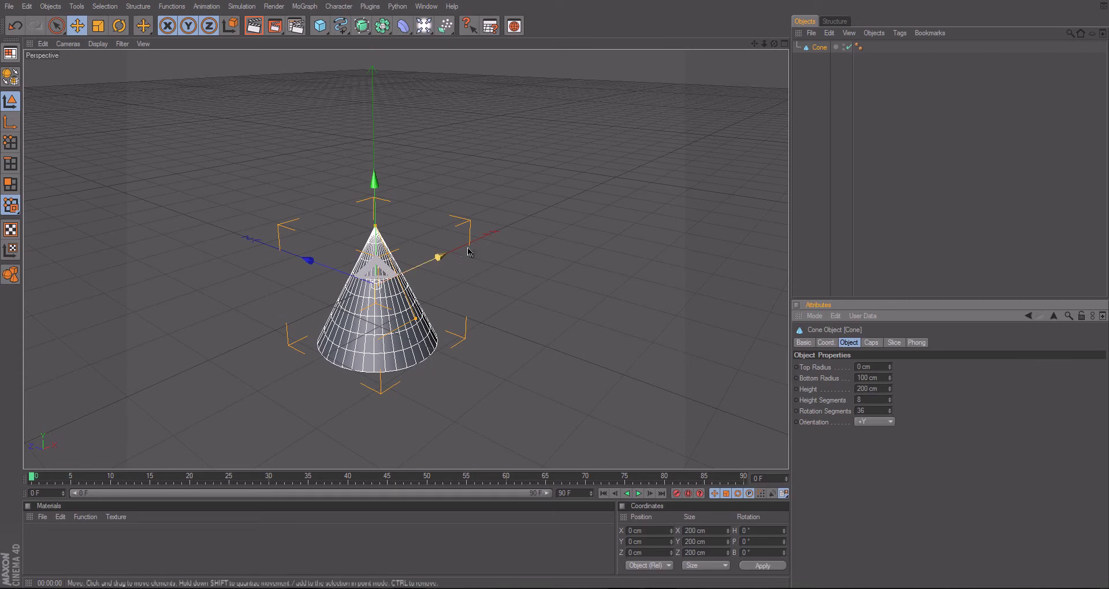
pyautogui.click(869, 424)
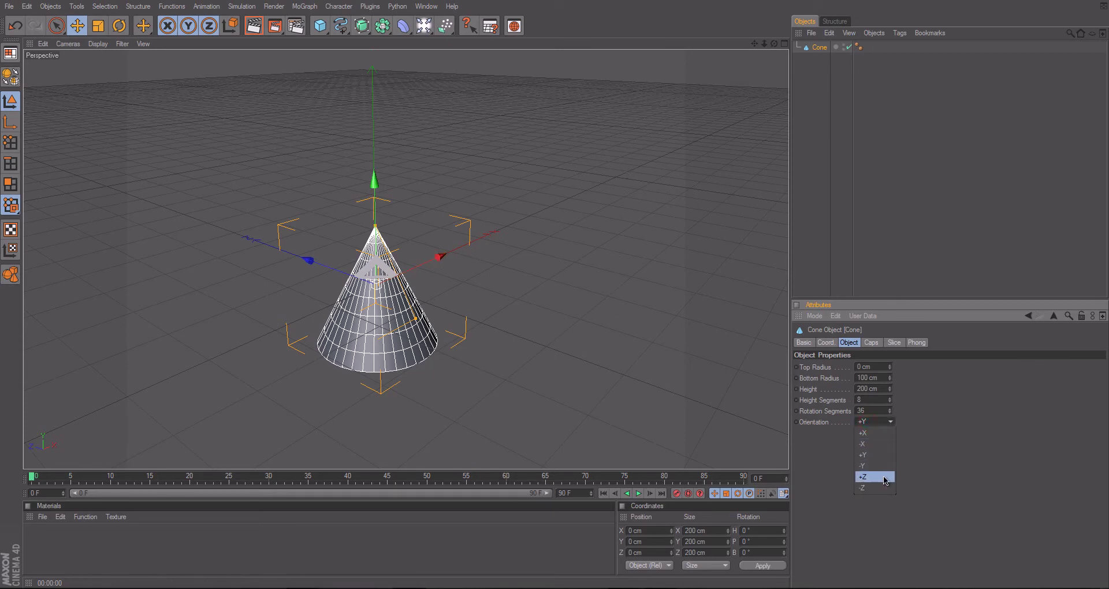
pyautogui.click(875, 434)
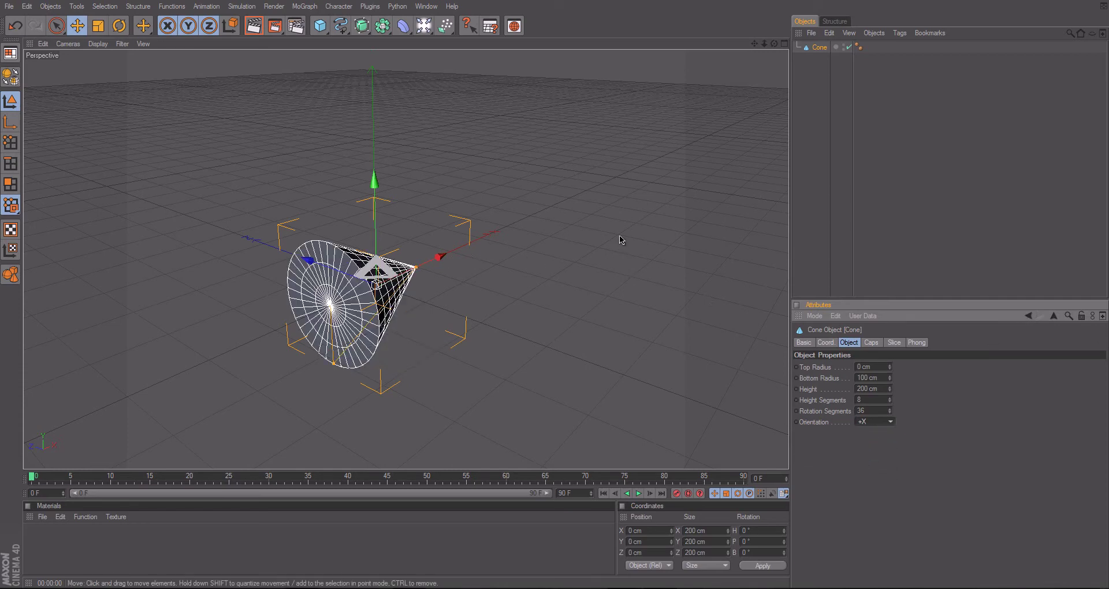
# - Set the cone height to 1000 cm and slide it to X 288.055 cm
pyautogui.doubleClick(878, 390)
pyautogui.write('1000')
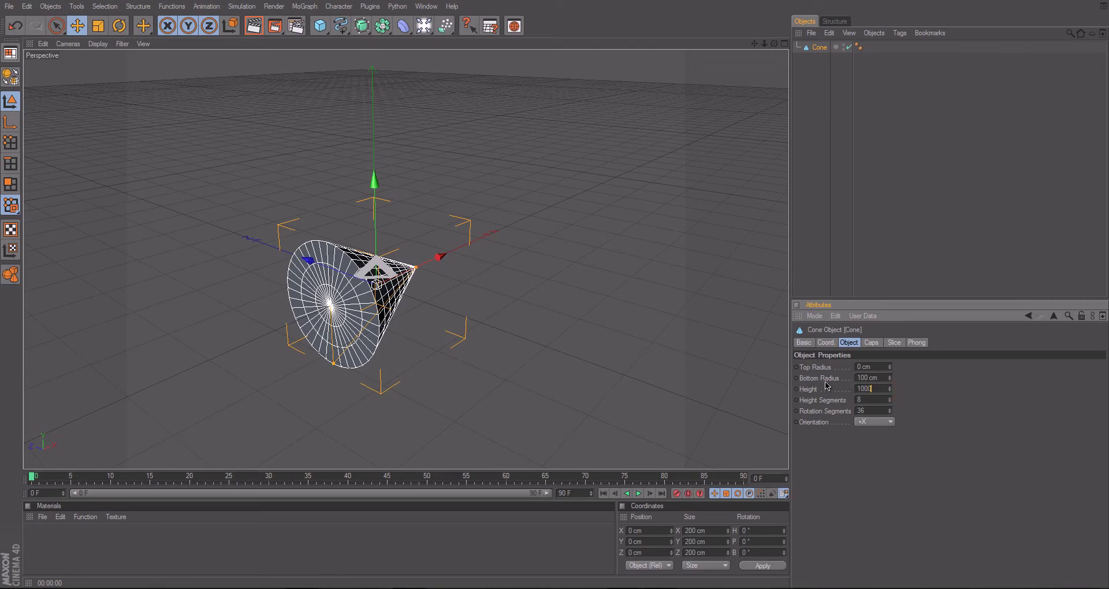
pyautogui.press('Return')
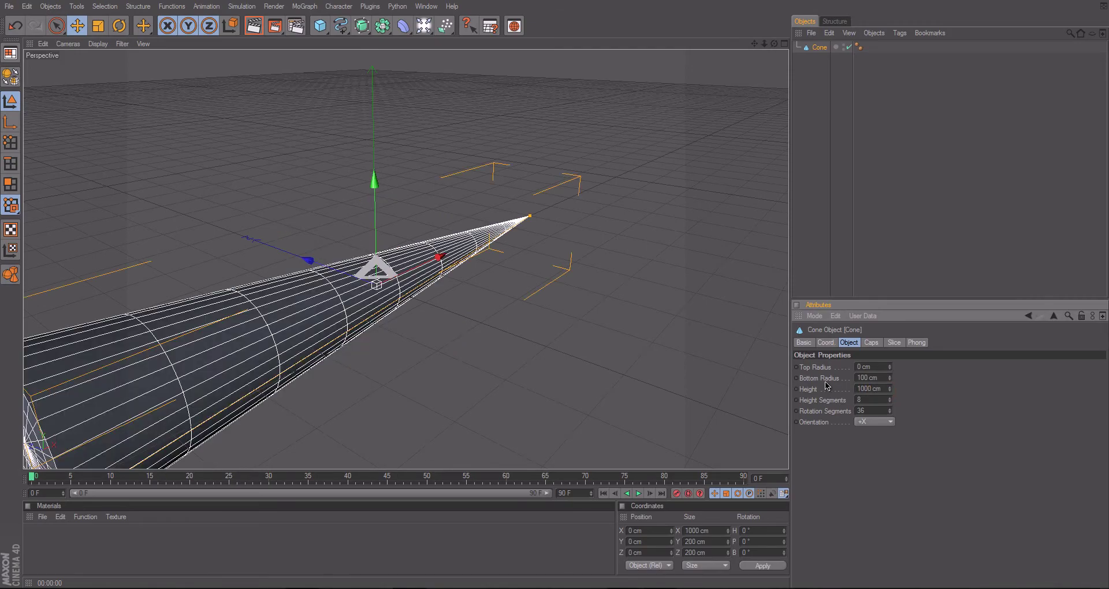
pyautogui.scroll(-3, 559, 285)
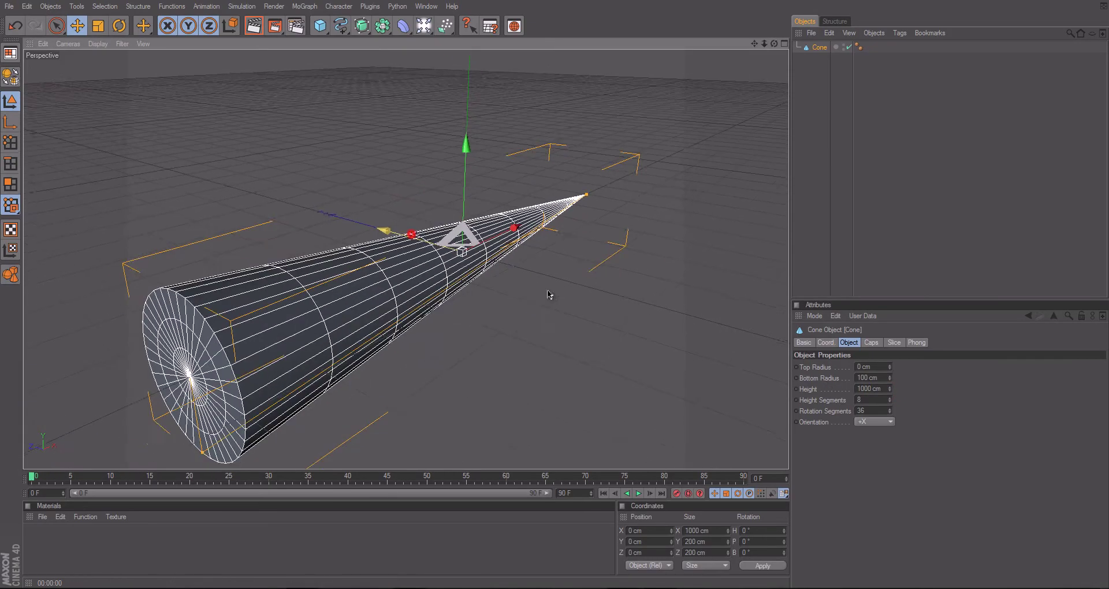
pyautogui.scroll(-2, 549, 294)
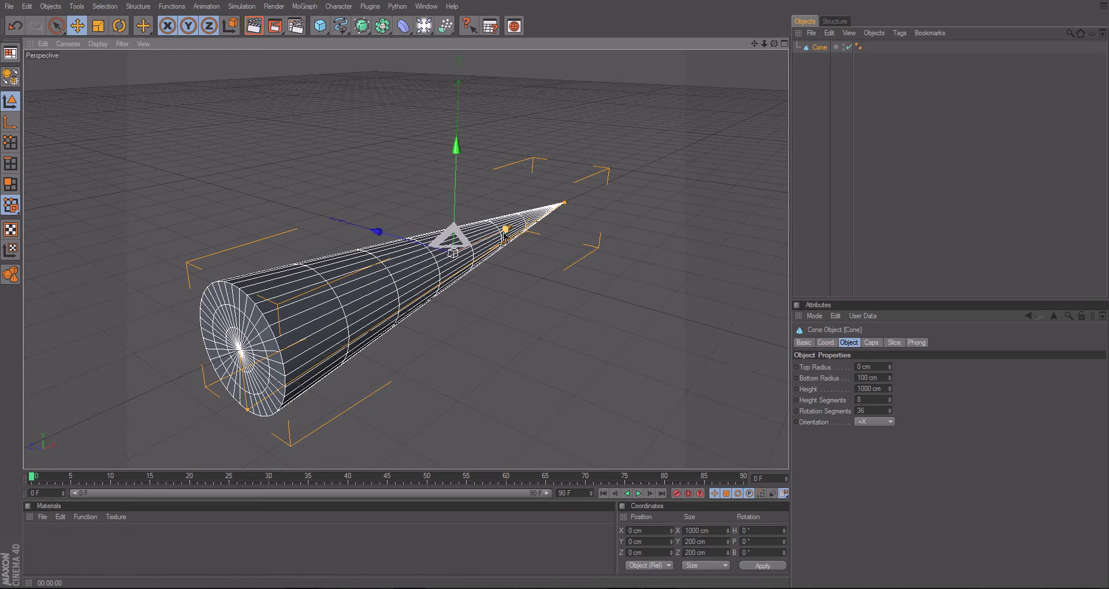
pyautogui.moveTo(506, 228)
pyautogui.mouseDown()
pyautogui.moveTo(554, 293)
pyautogui.moveTo(490, 284)
pyautogui.moveTo(553, 289)
pyautogui.mouseUp()
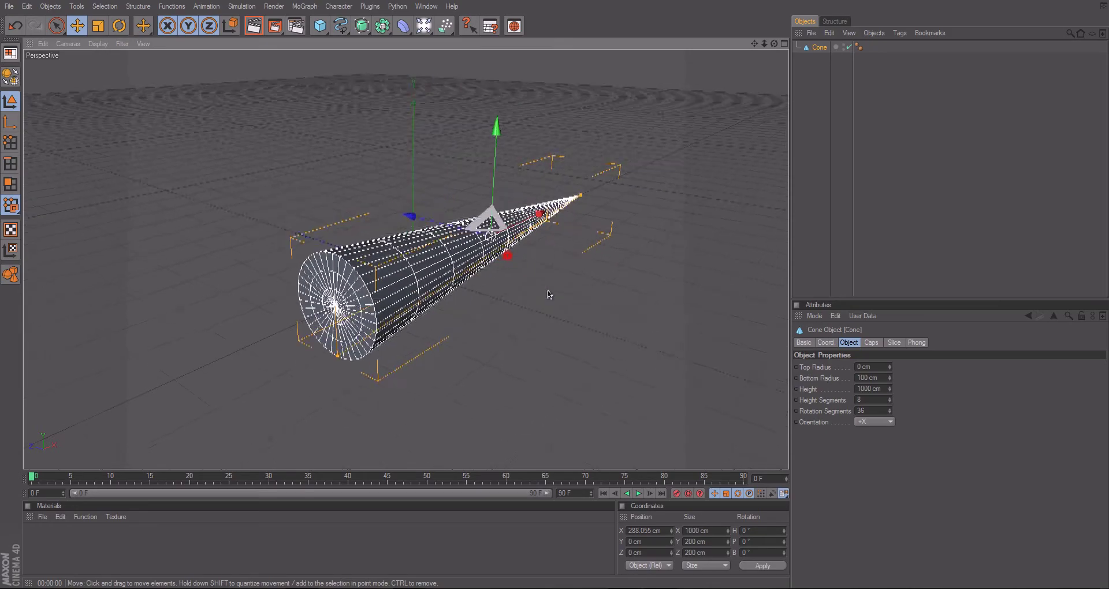
pyautogui.keyDown('alt'); pyautogui.moveTo(554, 290); pyautogui.dragTo(621, 276, button='right'); pyautogui.keyUp('alt')
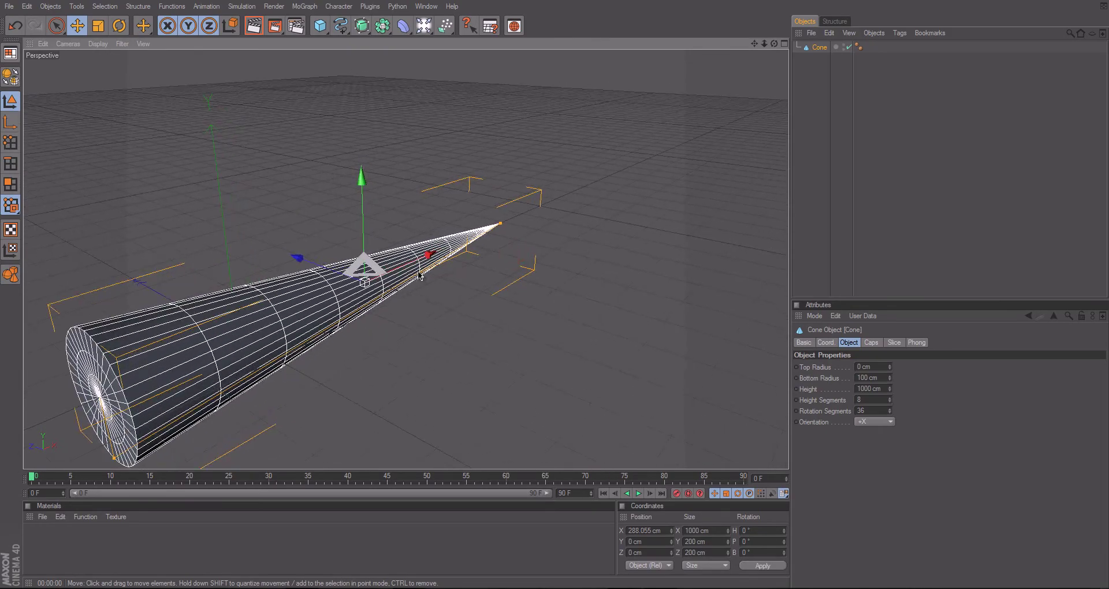
pyautogui.moveTo(621, 276)
pyautogui.keyDown('alt'); pyautogui.mouseDown()
pyautogui.moveTo(399, 297)
pyautogui.moveTo(556, 294)
pyautogui.mouseUp(); pyautogui.keyUp('alt')
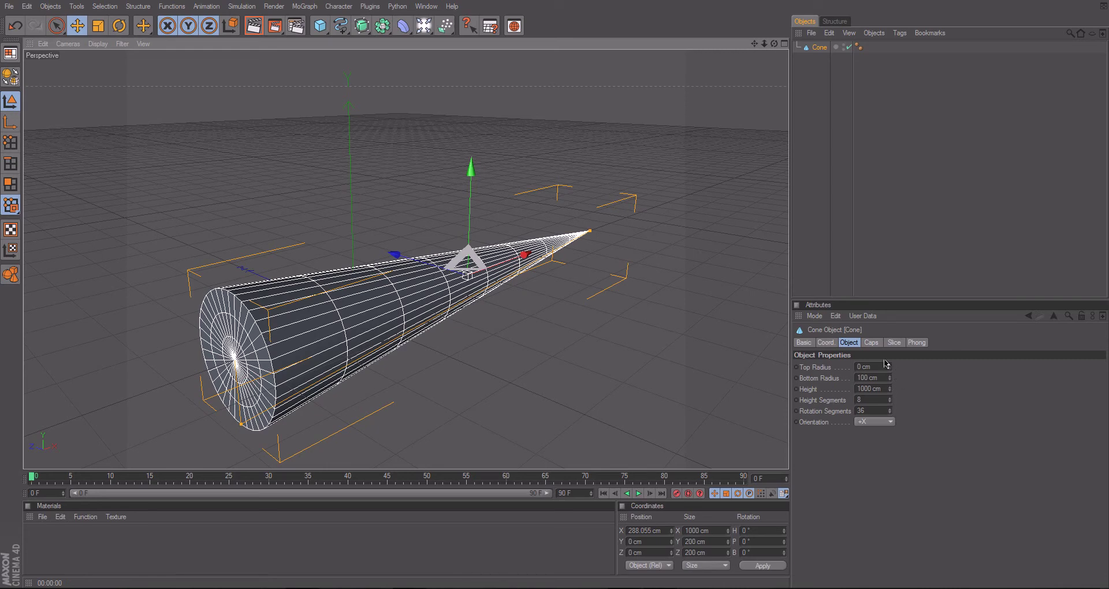
# - Enable top and bottom fillet caps on the cone, 50 cm radius and height
pyautogui.click(875, 344)
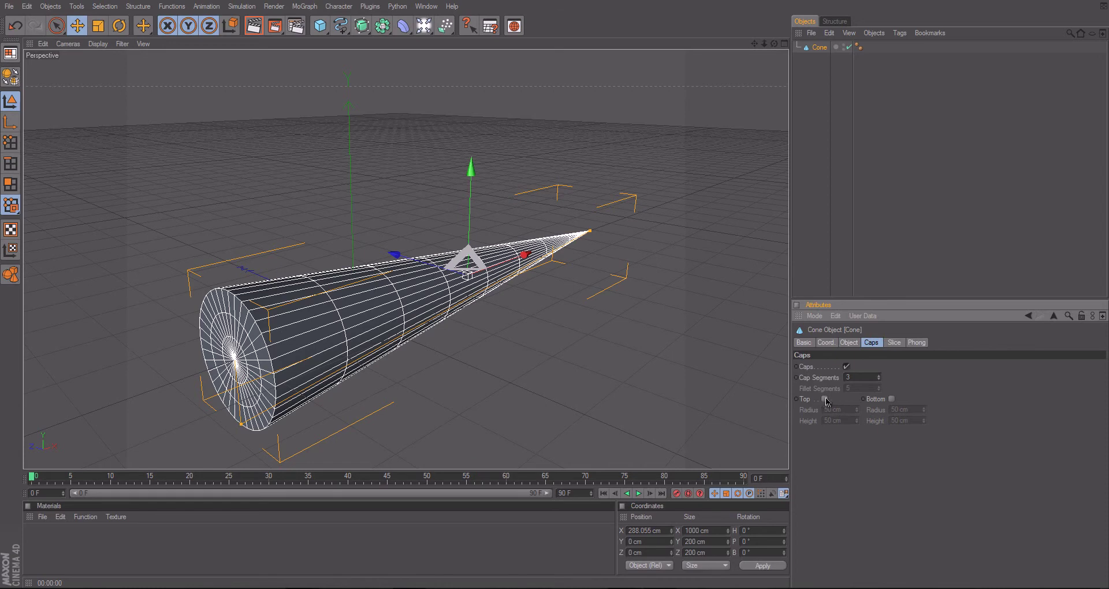
pyautogui.click(826, 400)
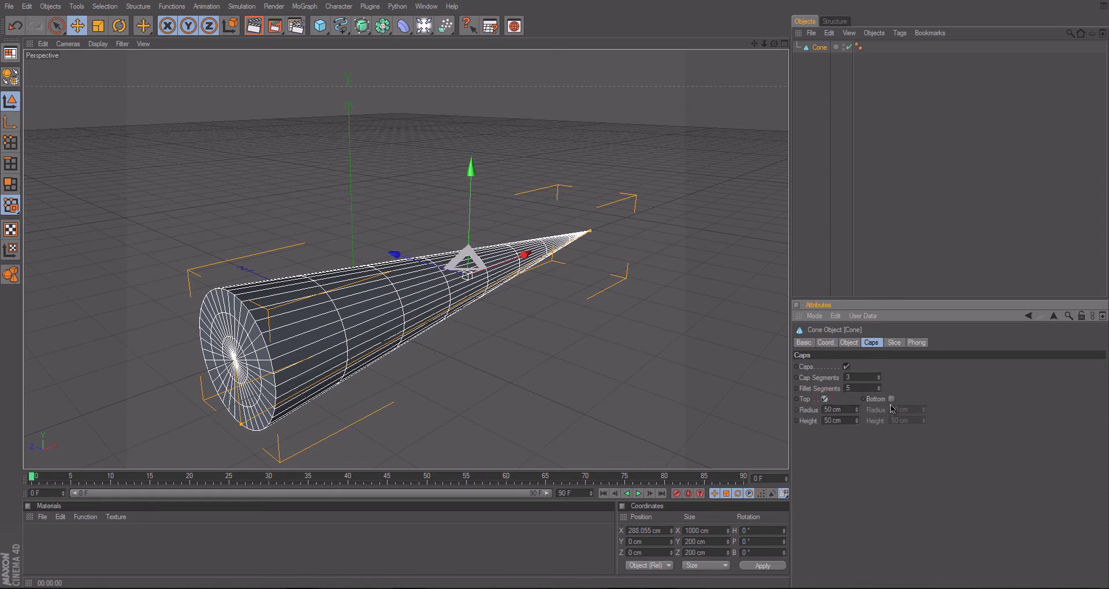
pyautogui.click(891, 398)
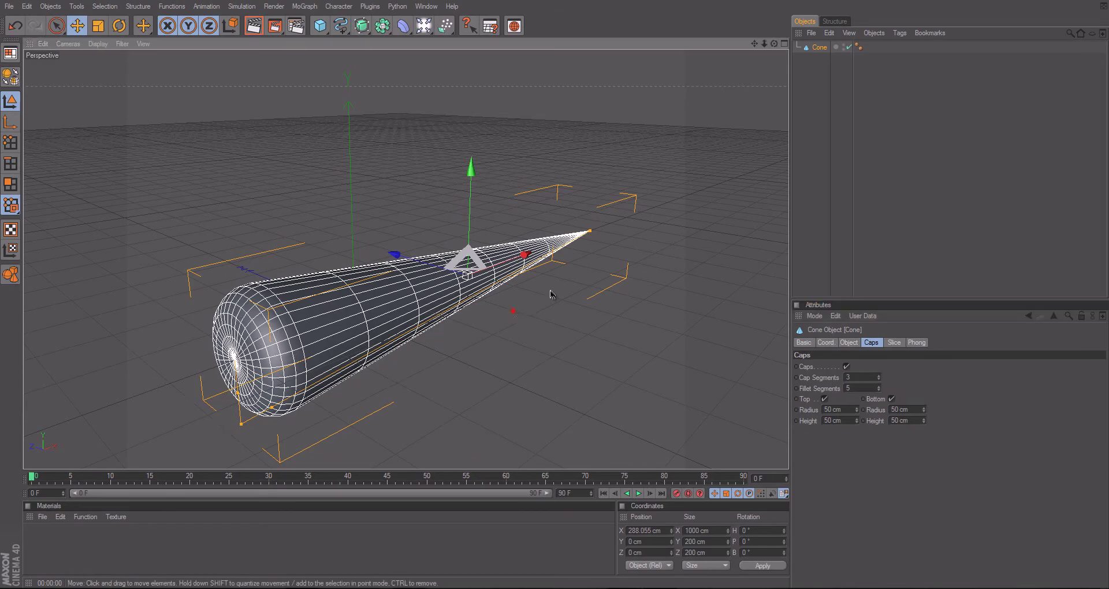
pyautogui.keyDown('alt'); pyautogui.moveTo(513, 312); pyautogui.dragTo(528, 289); pyautogui.keyUp('alt')
pyautogui.keyDown('alt'); pyautogui.moveTo(596, 323); pyautogui.dragTo(507, 276); pyautogui.keyUp('alt')
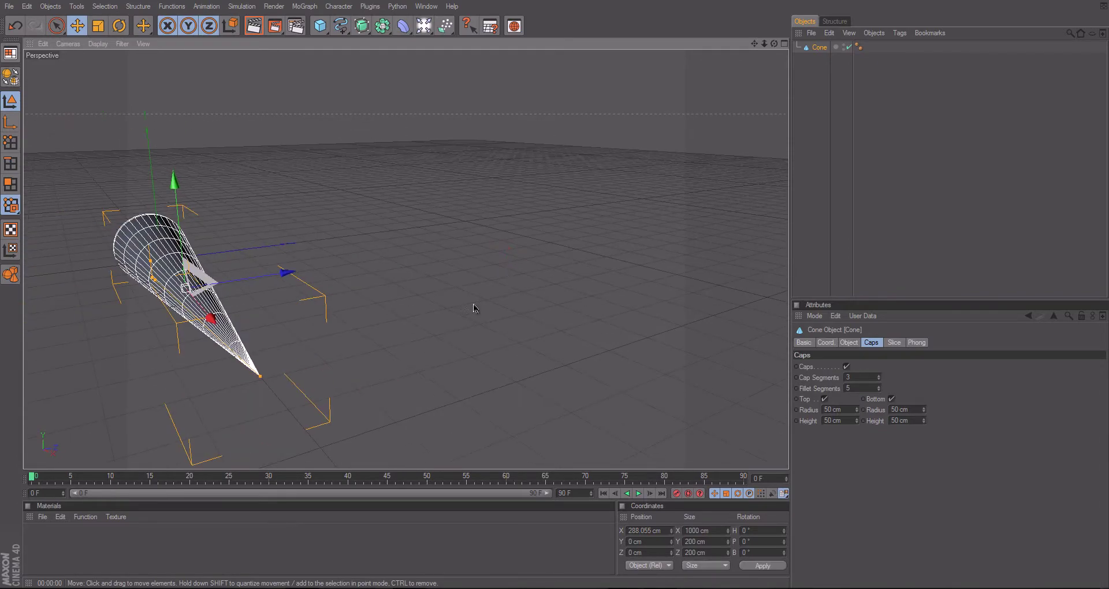
pyautogui.keyDown('alt'); pyautogui.moveTo(475, 308); pyautogui.dragTo(565, 289); pyautogui.keyUp('alt')
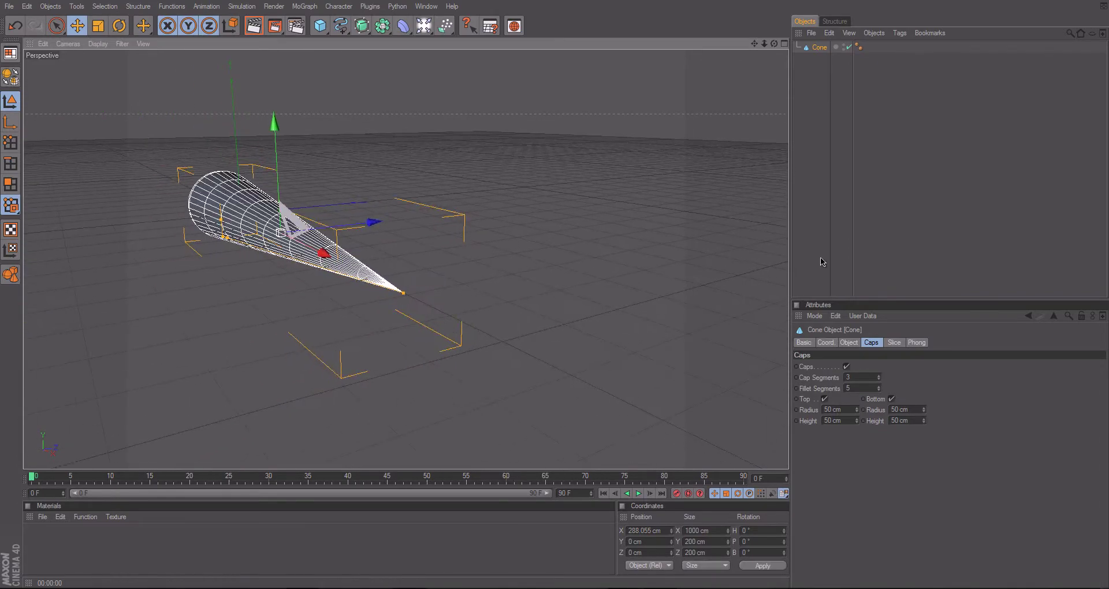
pyautogui.click(848, 343)
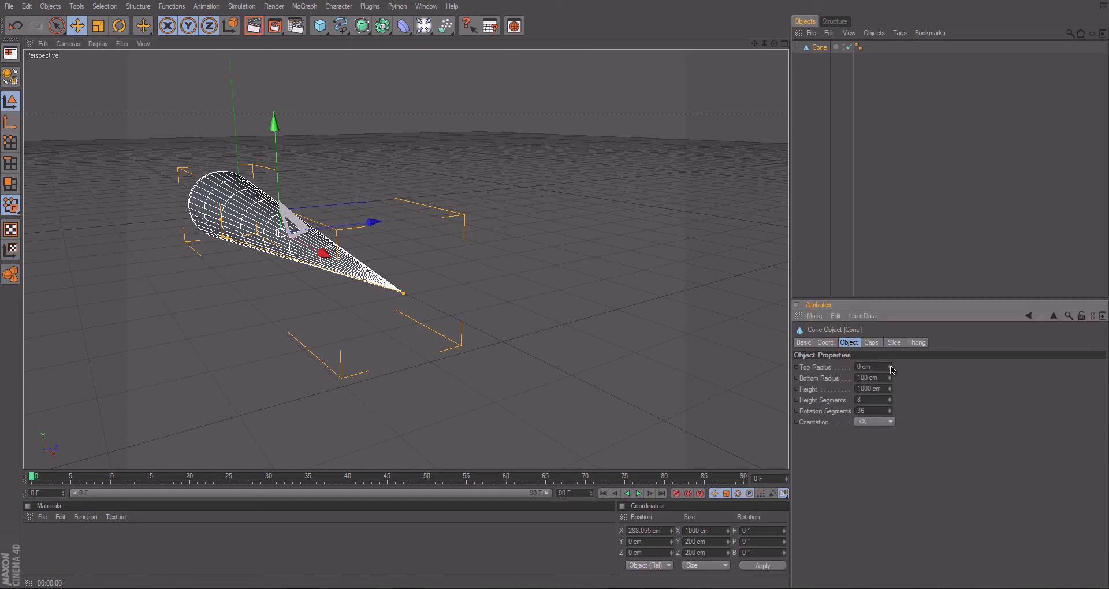
# - Set the cone's top radius and top fillet cap radius to 33 cm
pyautogui.moveTo(891, 370); pyautogui.dragTo(891, 372)
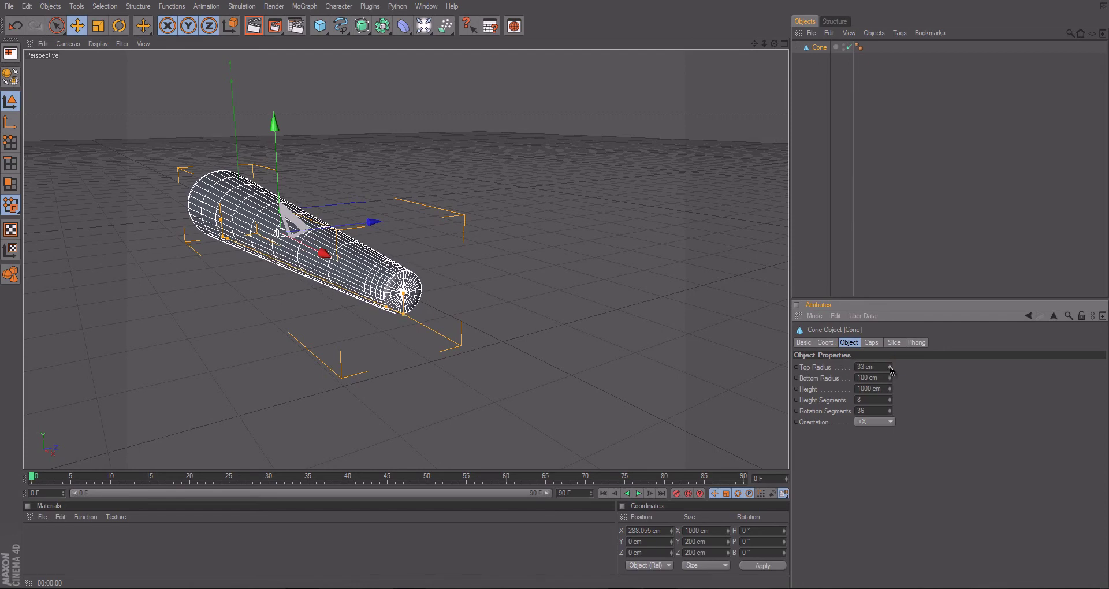
pyautogui.click(871, 342)
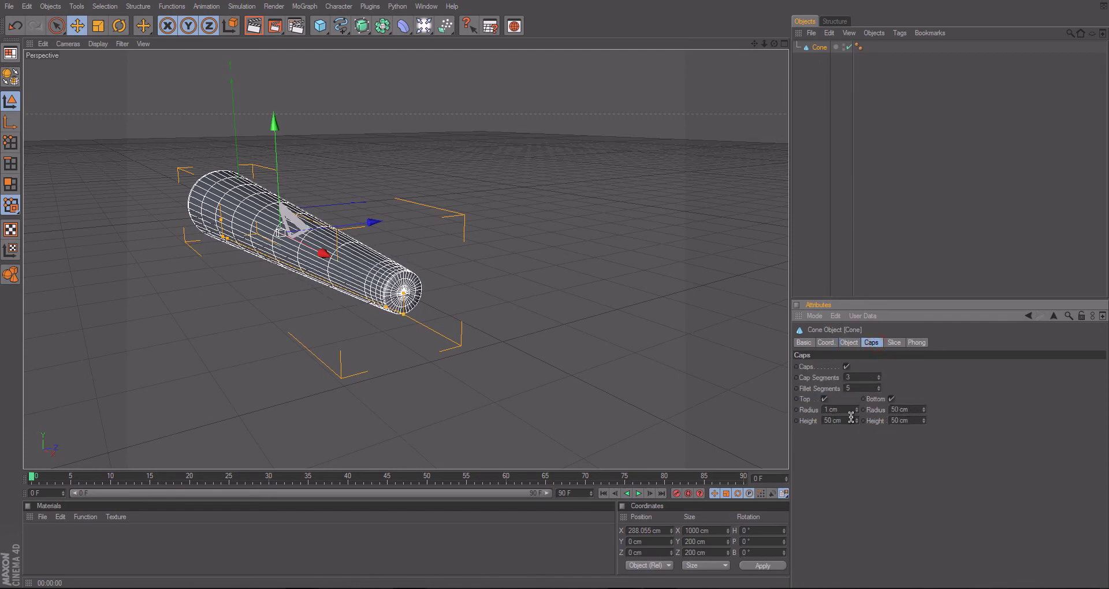
pyautogui.moveTo(859, 411); pyautogui.dragTo(860, 413)
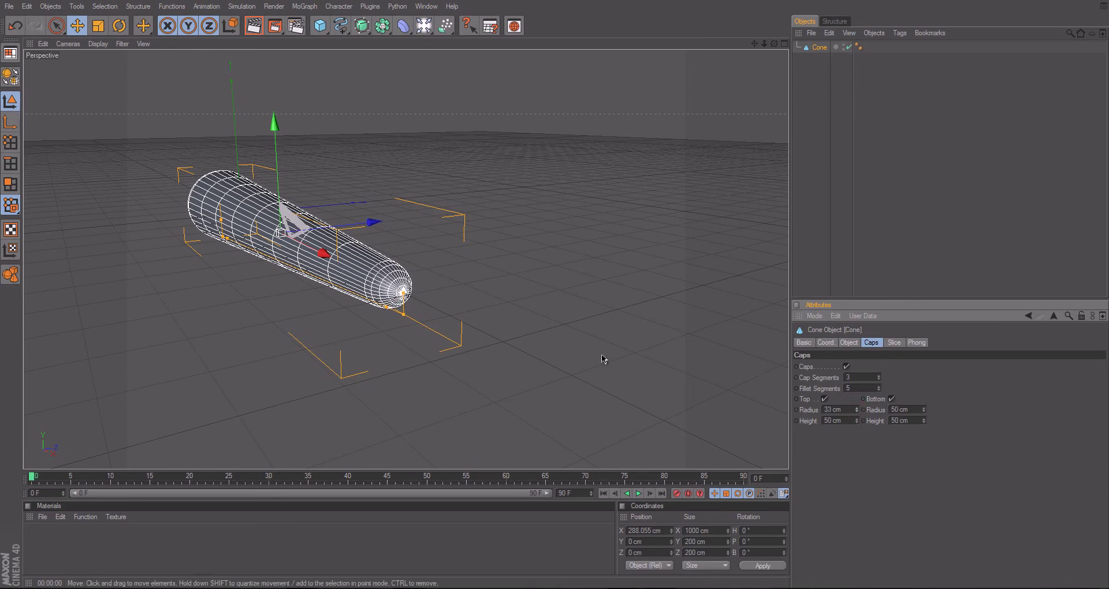
pyautogui.moveTo(559, 293)
pyautogui.keyDown('alt'); pyautogui.mouseDown()
pyautogui.moveTo(259, 318)
pyautogui.moveTo(554, 293)
pyautogui.mouseUp(); pyautogui.keyUp('alt')
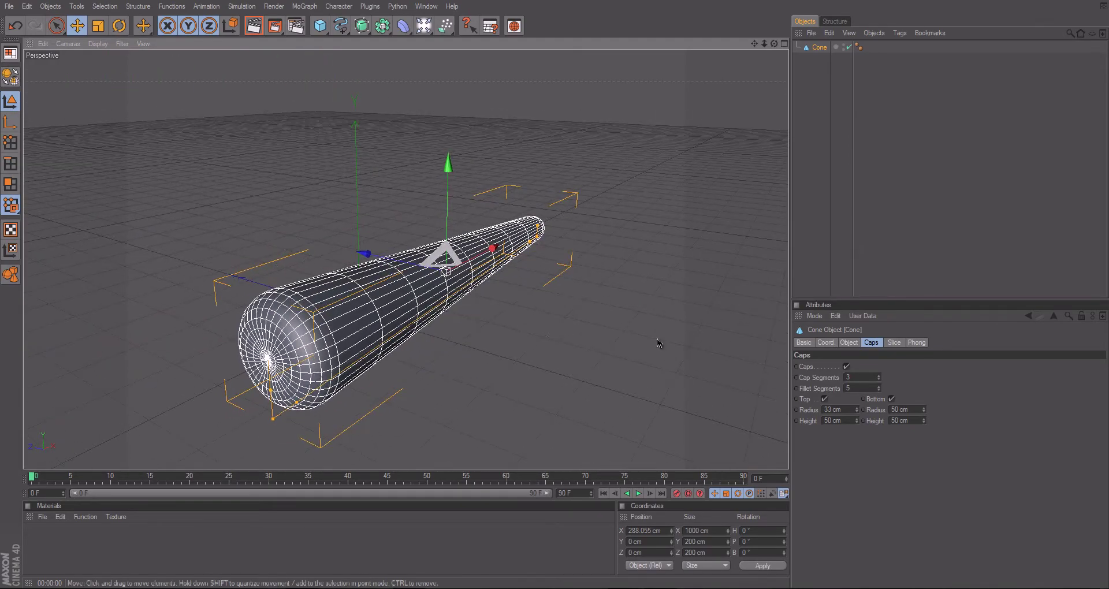
pyautogui.click(855, 203)
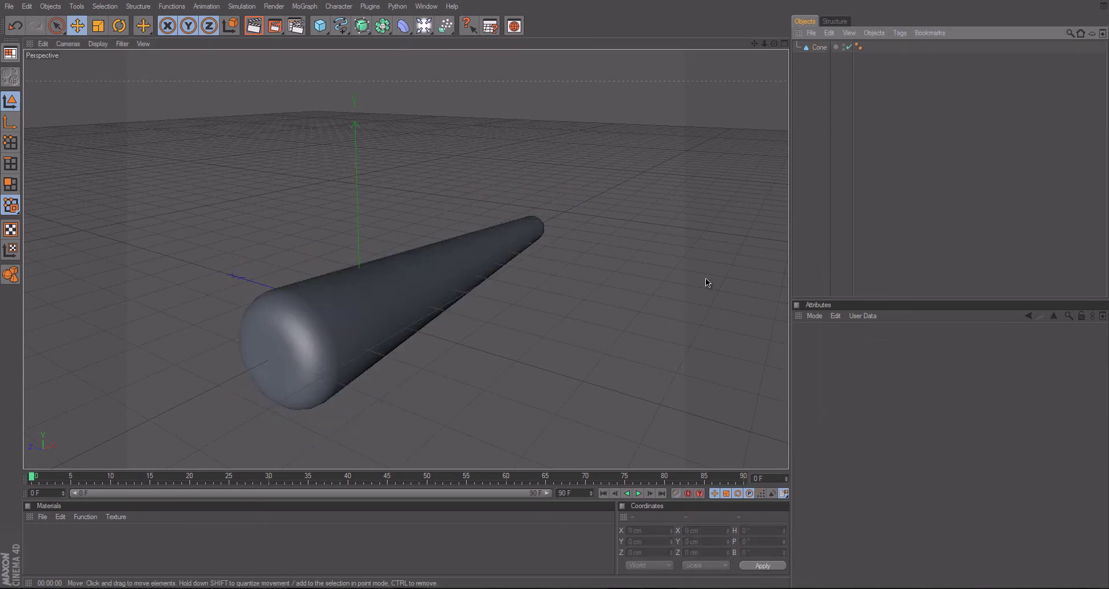
# - Rename the cone to 'Tijelo'
pyautogui.click(818, 48)
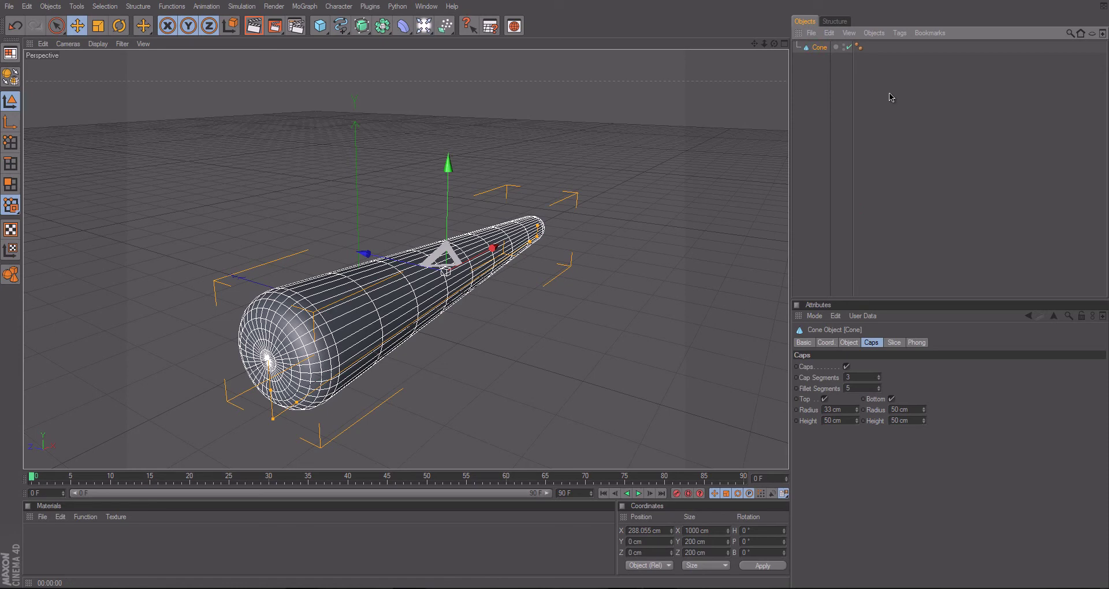
pyautogui.press('F2')
pyautogui.write('Tijelo')
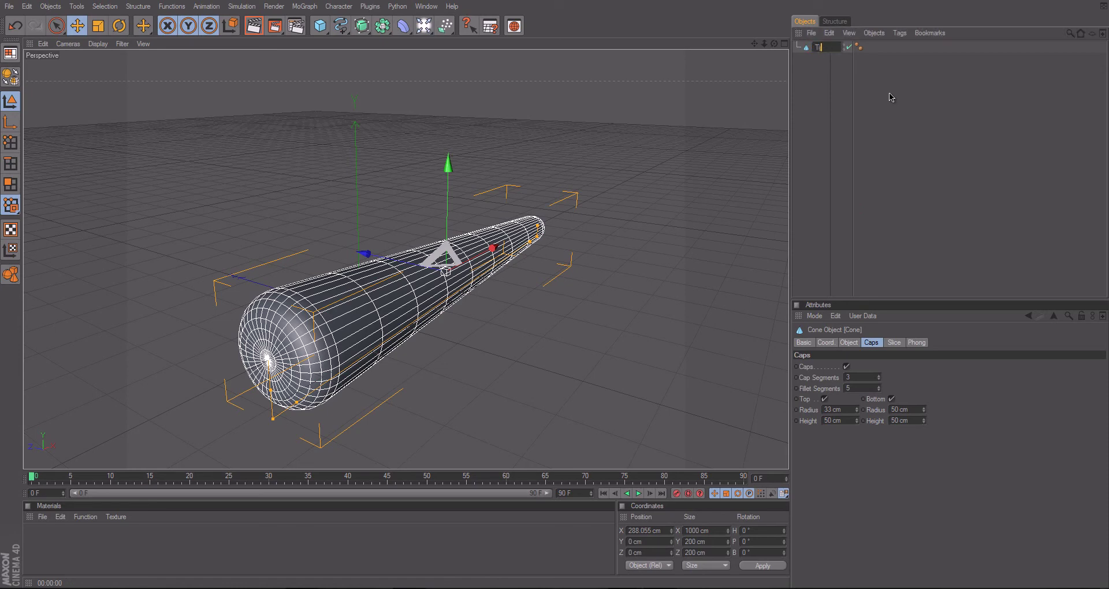
pyautogui.press('Return')
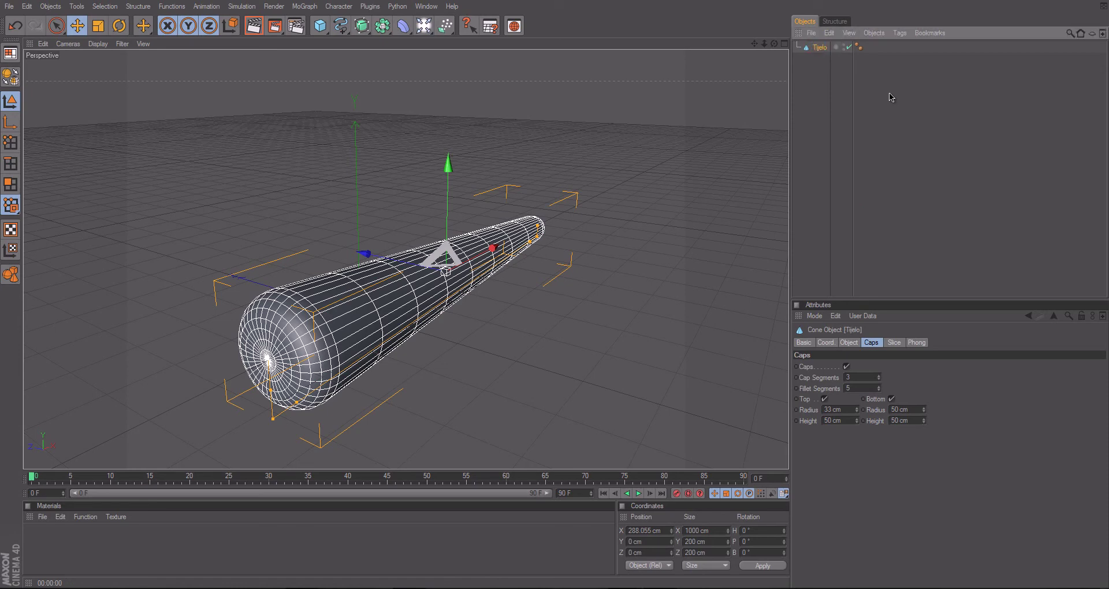
# - Add a cube sized 1000 cm along Z and 10 cm tall
pyautogui.click(891, 97)
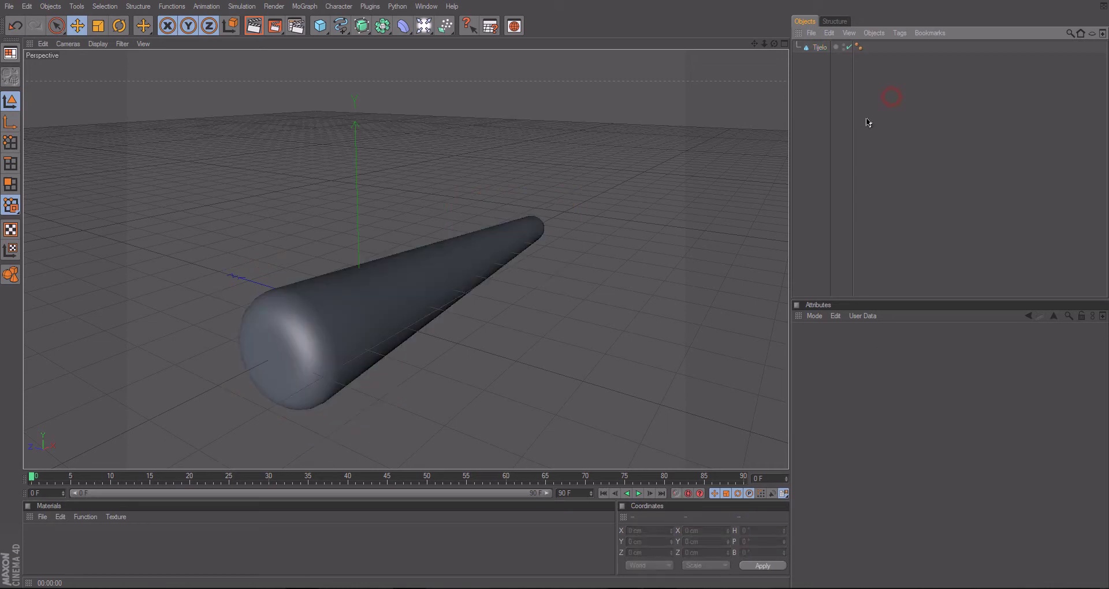
pyautogui.click(322, 28)
pyautogui.click(346, 38)
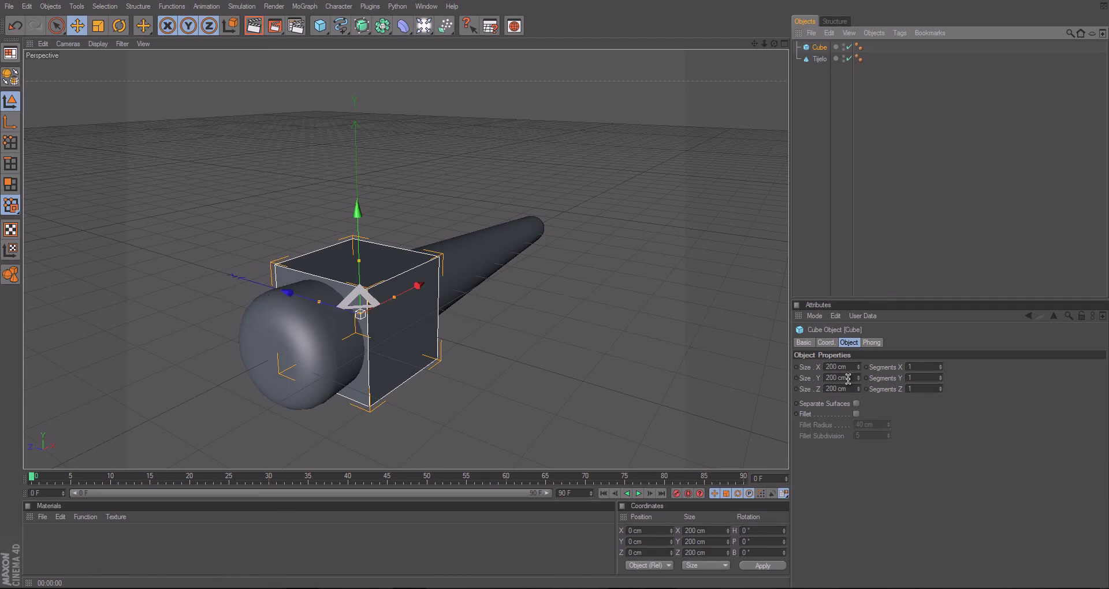
pyautogui.moveTo(858, 393)
pyautogui.mouseDown()
pyautogui.moveTo(866, 345)
pyautogui.moveTo(858, 397)
pyautogui.mouseUp()
pyautogui.write('1000')
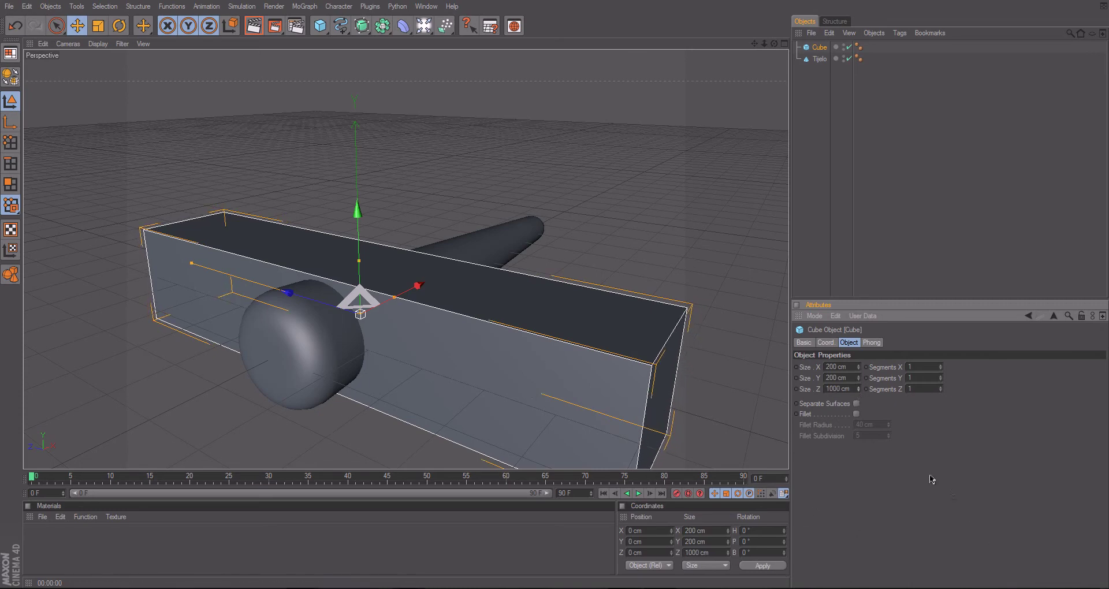
pyautogui.doubleClick(838, 378)
pyautogui.write('10')
pyautogui.press('Return')
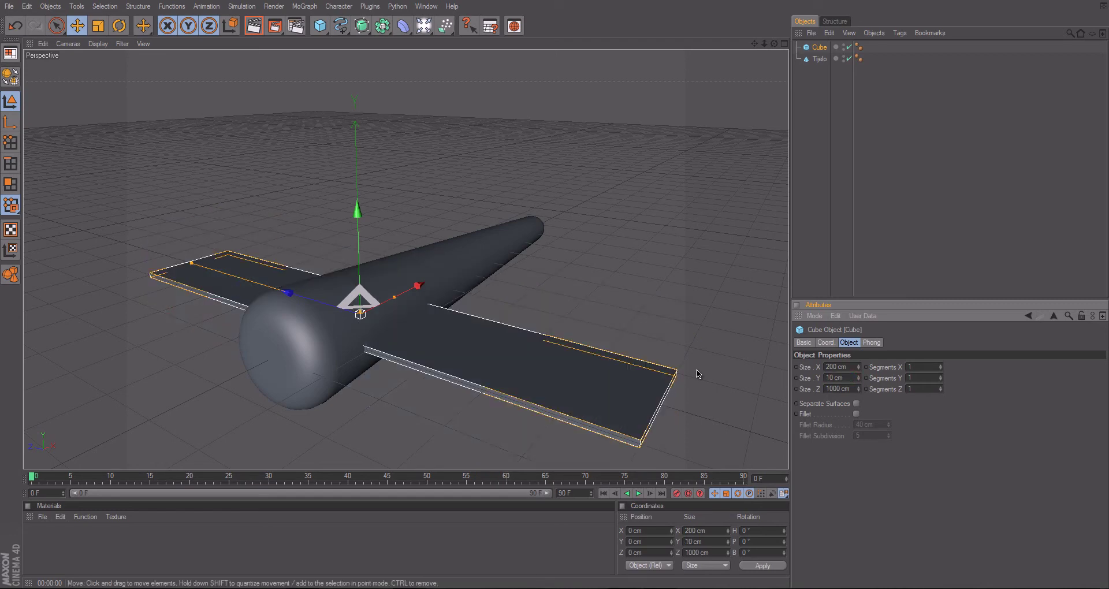
# - Rename the flat wing cube to 'Krila Glavna'
pyautogui.click(896, 225)
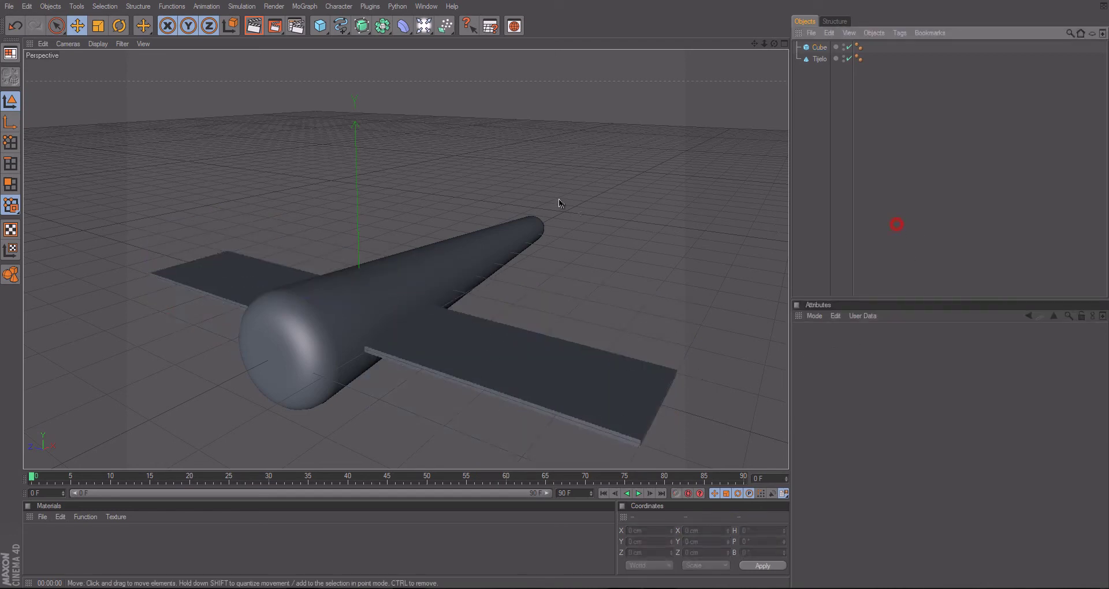
pyautogui.moveTo(475, 198)
pyautogui.keyDown('alt'); pyautogui.mouseDown()
pyautogui.moveTo(567, 290)
pyautogui.moveTo(554, 288)
pyautogui.mouseUp(); pyautogui.keyUp('alt')
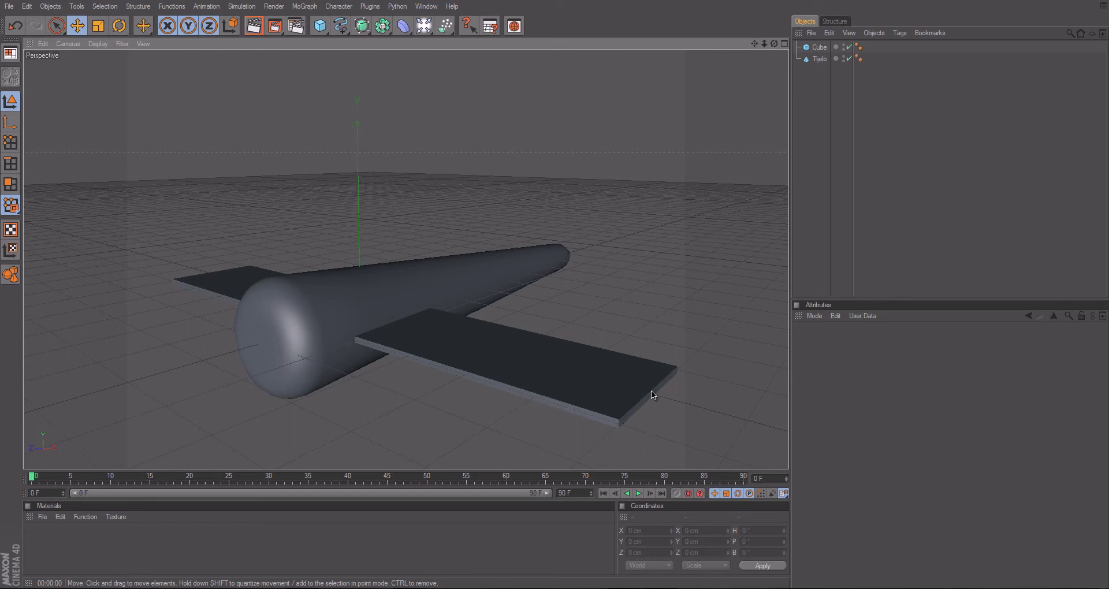
pyautogui.click(820, 49)
pyautogui.doubleClick(819, 49)
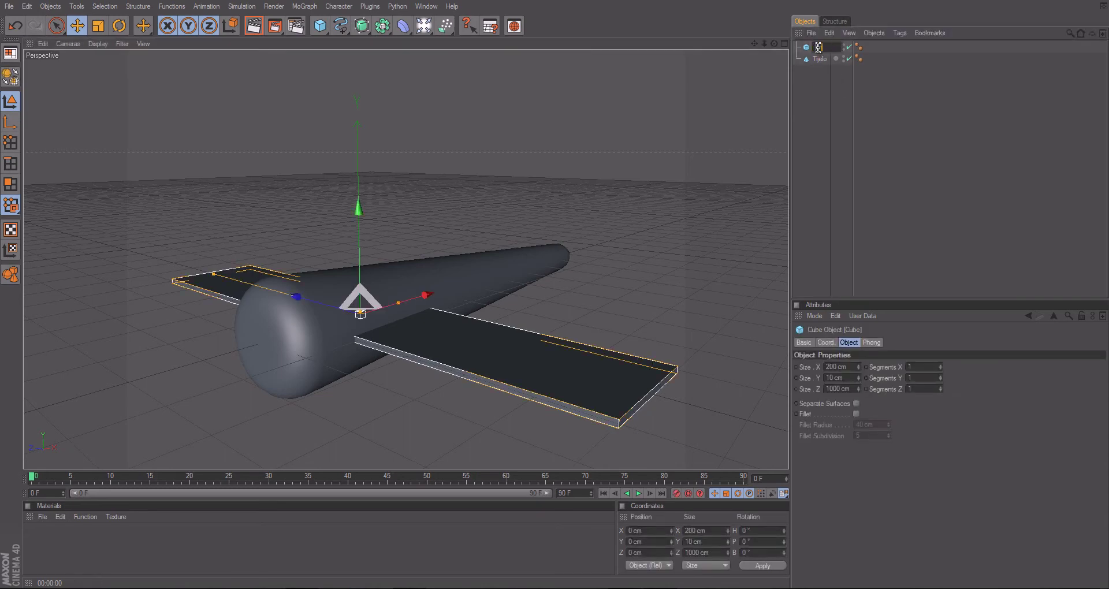
pyautogui.write('lavna')
pyautogui.press('Return')
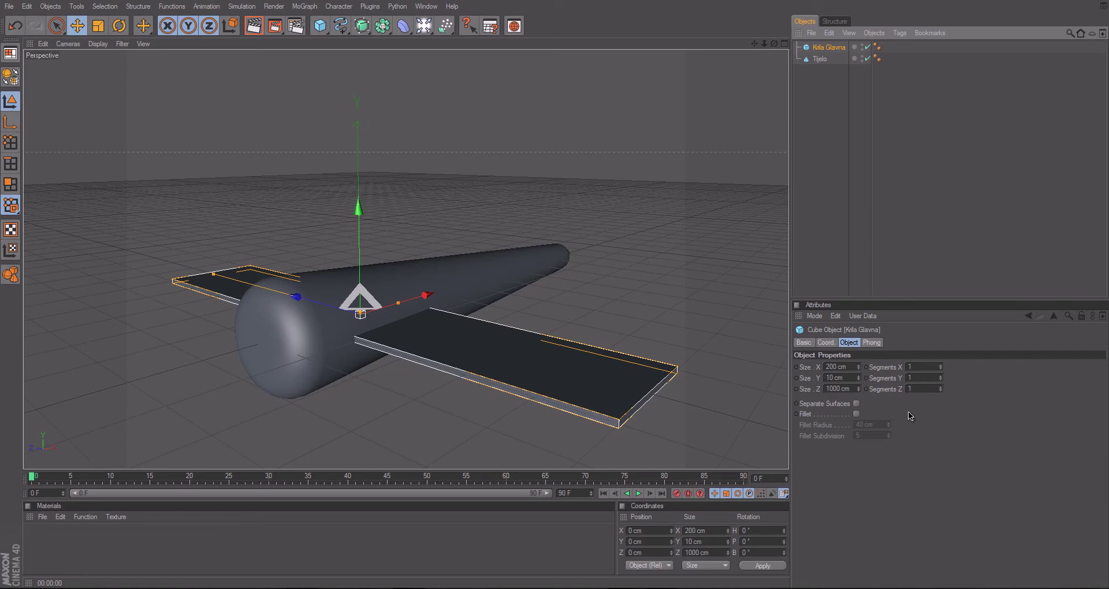
# - Round the Krila Glavna wing's edges with a 5 cm fillet, then deselect to check the result
pyautogui.click(856, 416)
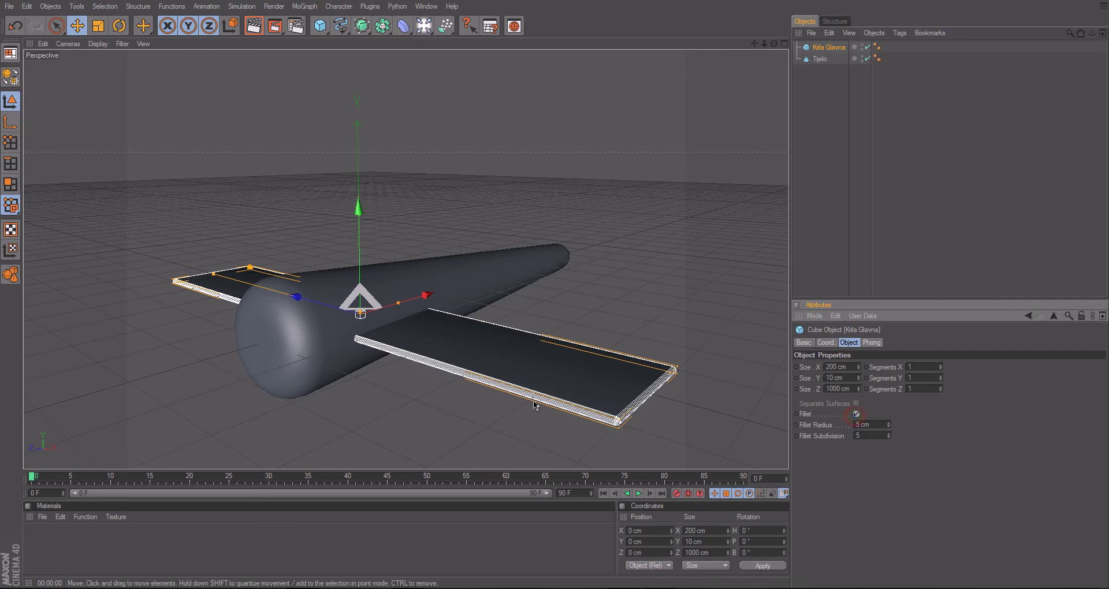
pyautogui.click(851, 257)
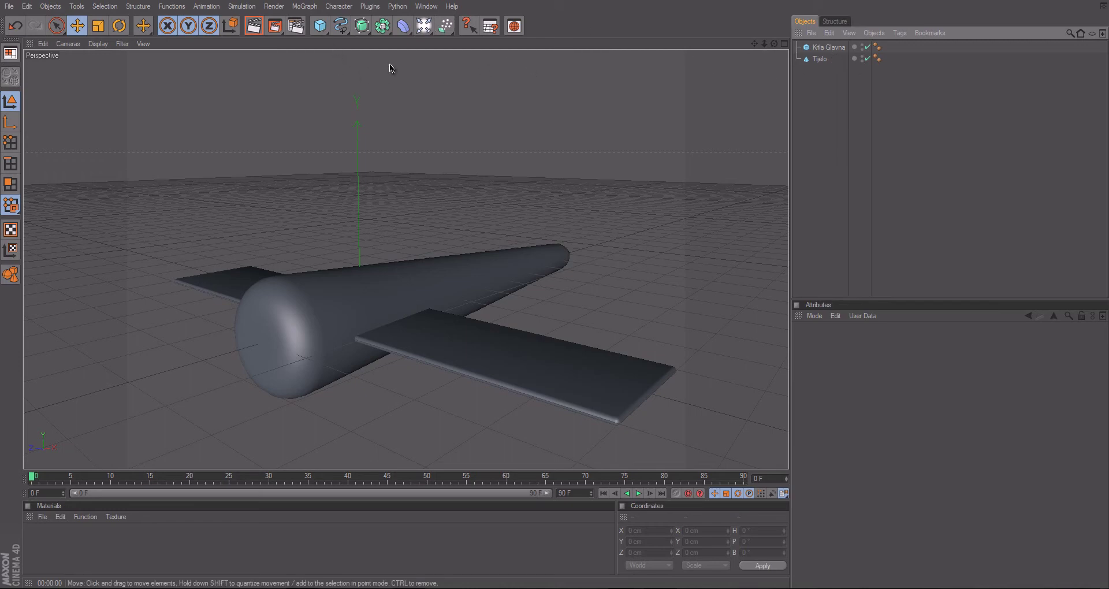
# - Add a new cube and slide it out to the fuselage's narrow tail end
pyautogui.moveTo(322, 30); pyautogui.dragTo(369, 71)
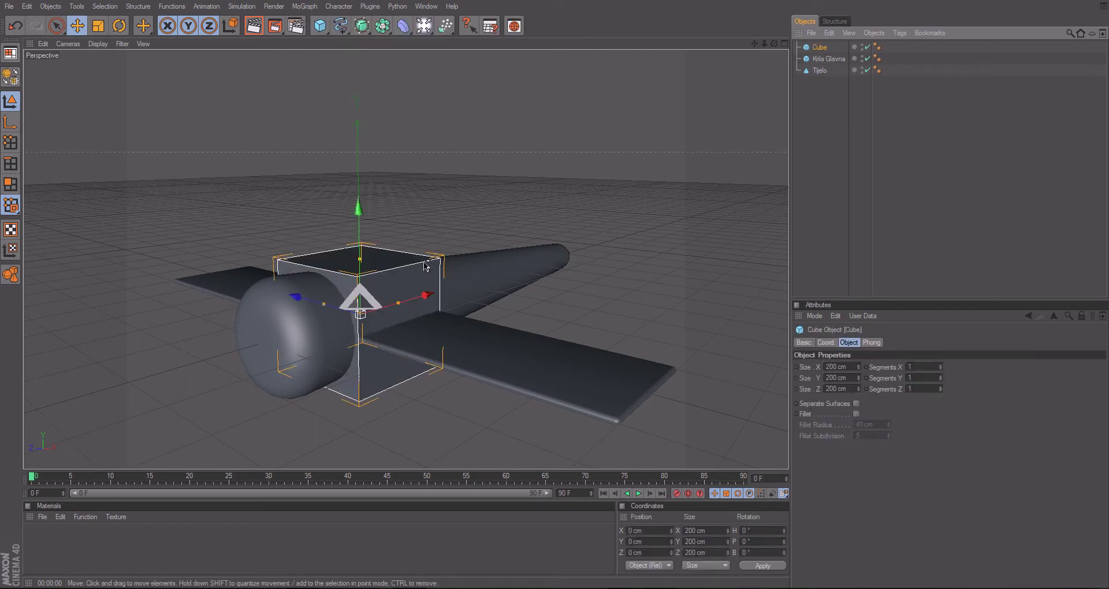
pyautogui.moveTo(426, 295); pyautogui.dragTo(584, 289)
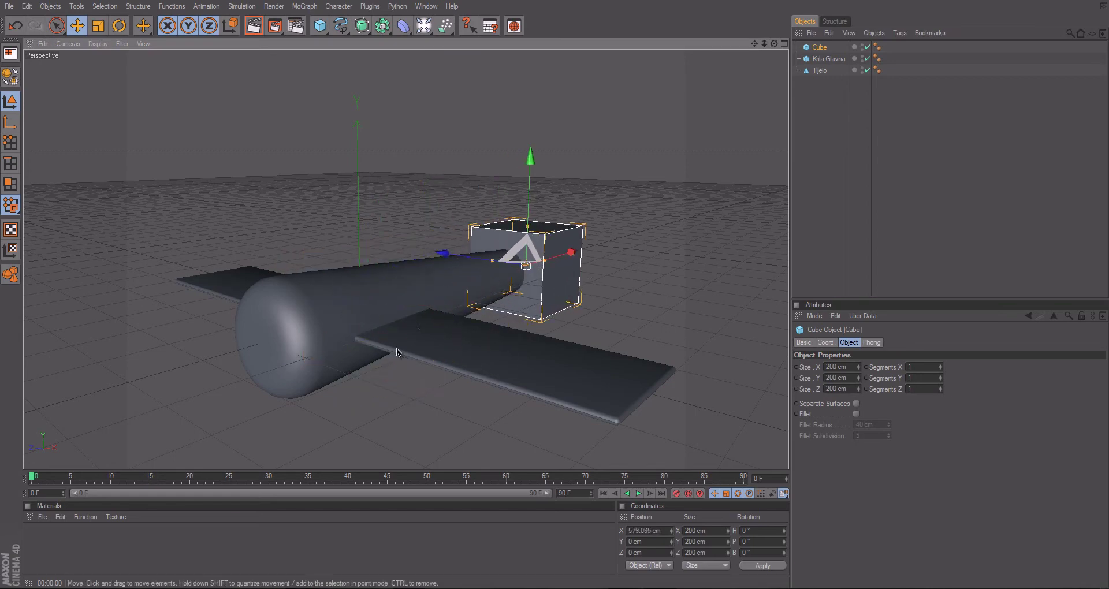
pyautogui.moveTo(349, 339)
pyautogui.keyDown('alt'); pyautogui.mouseDown()
pyautogui.moveTo(554, 293)
pyautogui.moveTo(569, 305)
pyautogui.moveTo(548, 292)
pyautogui.mouseUp(); pyautogui.keyUp('alt')
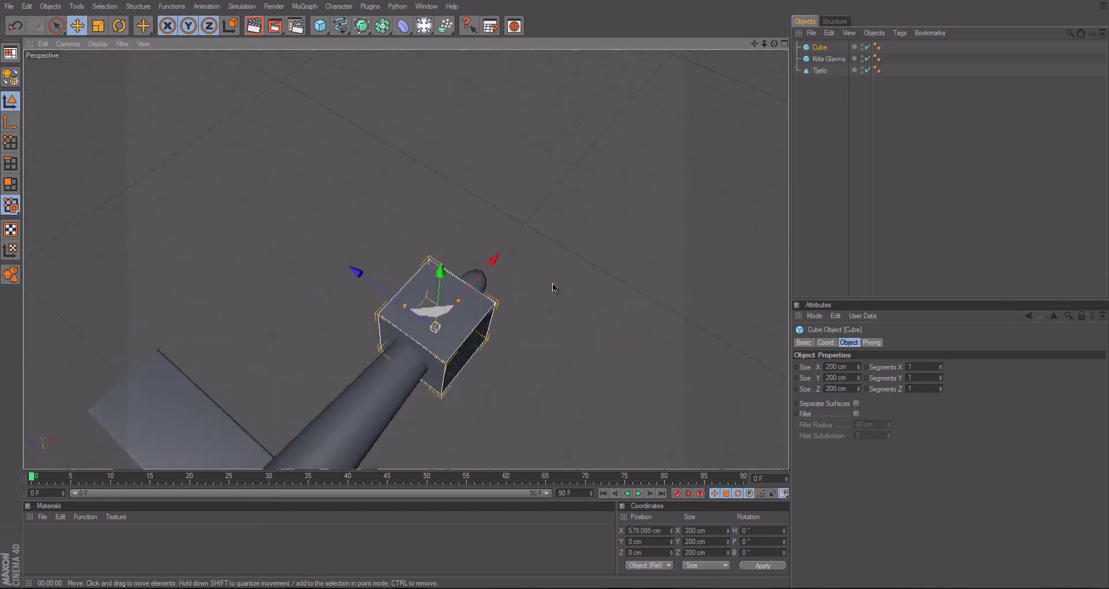
# - Flatten the cube into a 5 cm-thick, 370 cm-long plate and nudge it along the tail
pyautogui.click(851, 378)
pyautogui.write('10')
pyautogui.press('Return')
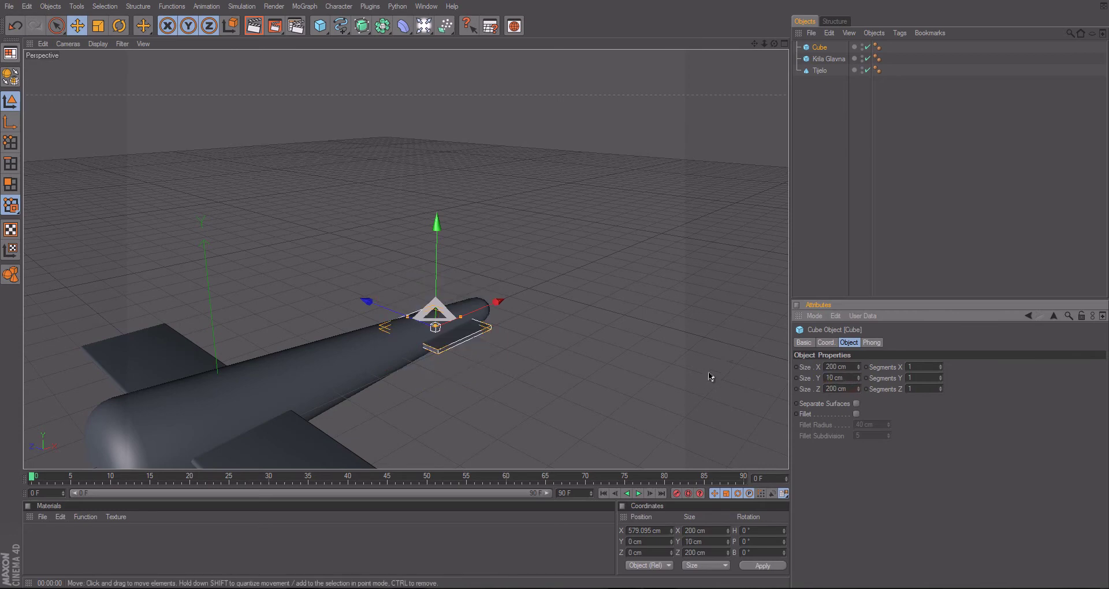
pyautogui.moveTo(858, 386); pyautogui.dragTo(858, 388)
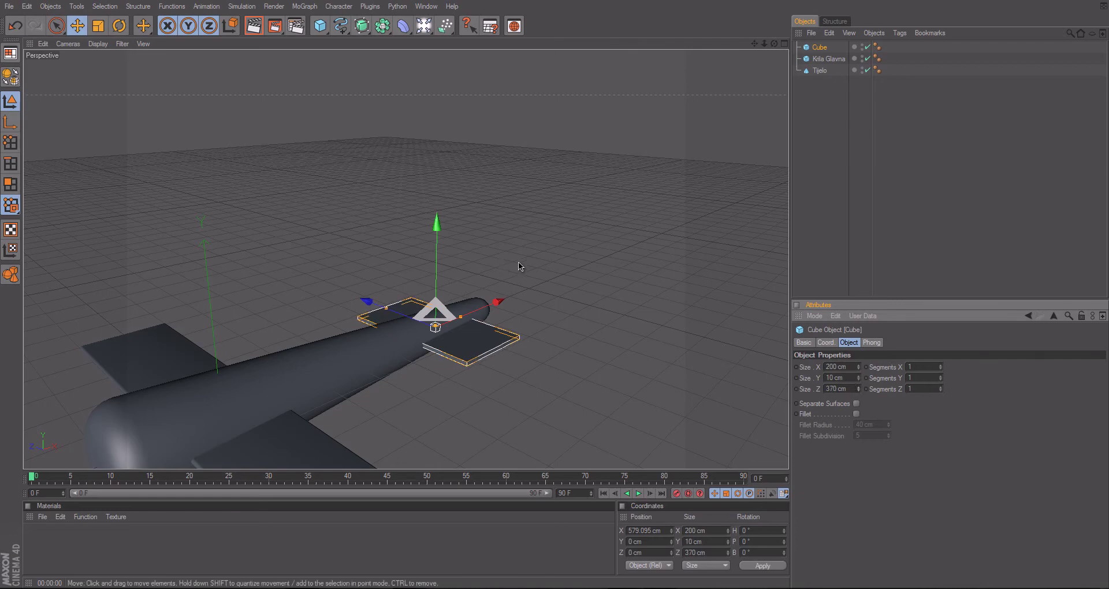
pyautogui.keyDown('alt'); pyautogui.moveTo(466, 282); pyautogui.dragTo(556, 288); pyautogui.keyUp('alt')
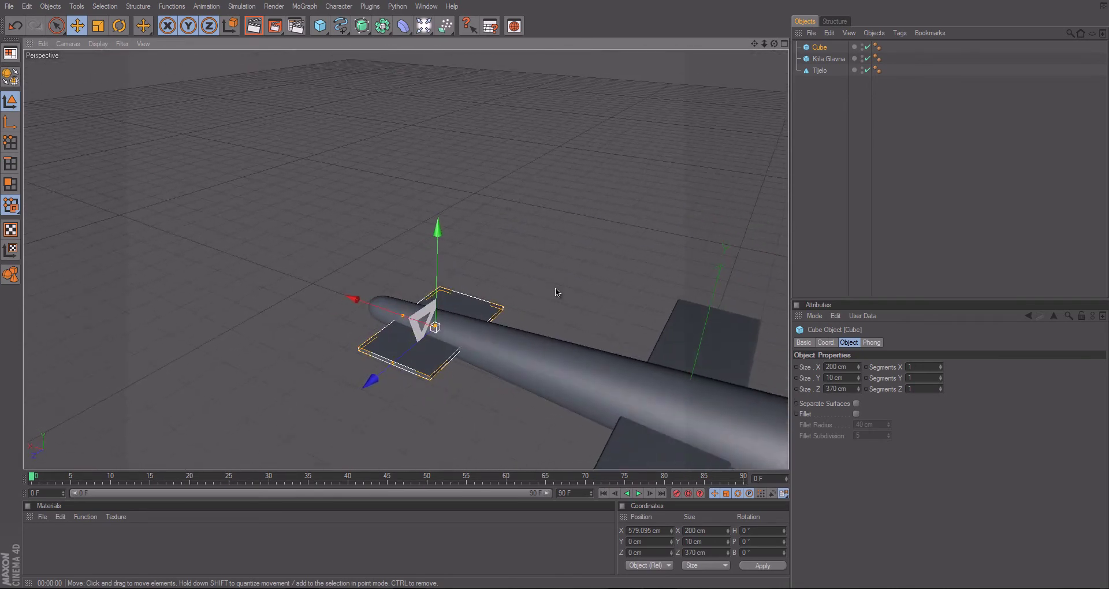
pyautogui.doubleClick(840, 378)
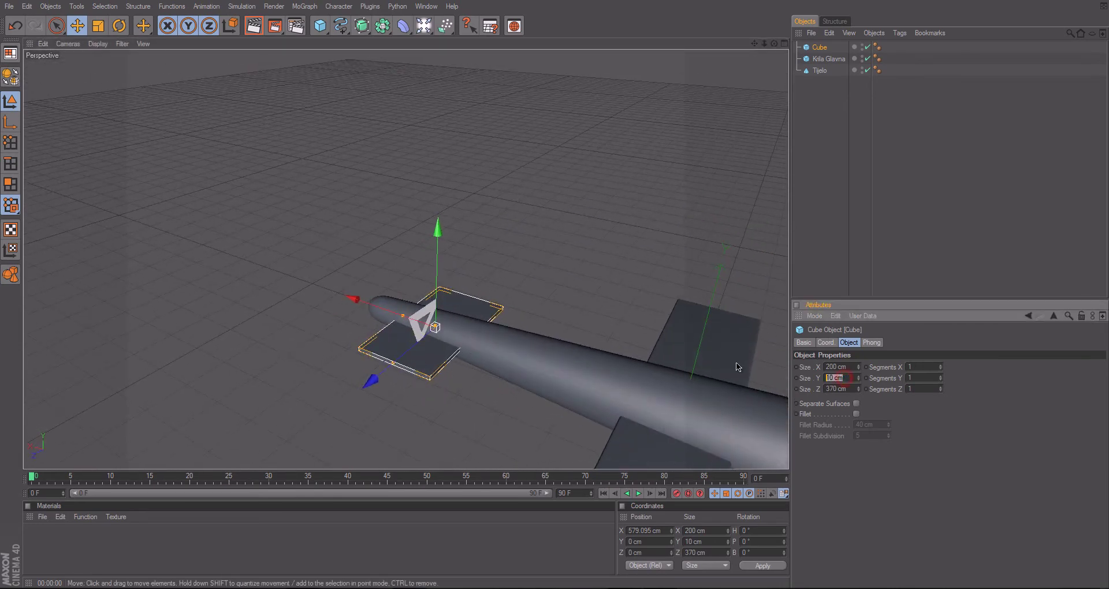
pyautogui.write('5')
pyautogui.press('Return')
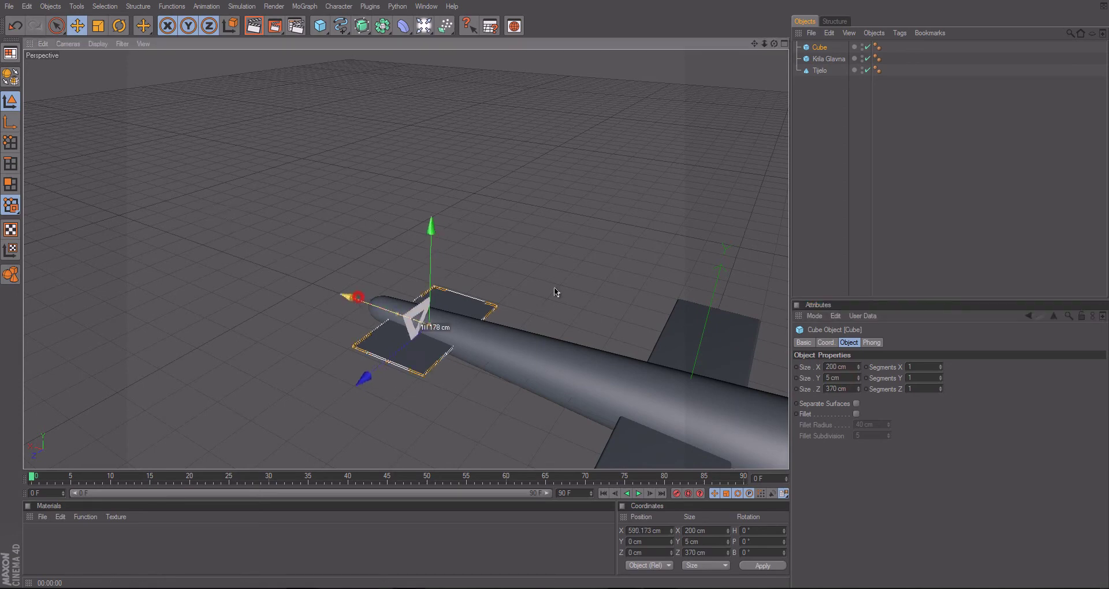
pyautogui.moveTo(557, 292); pyautogui.dragTo(555, 289)
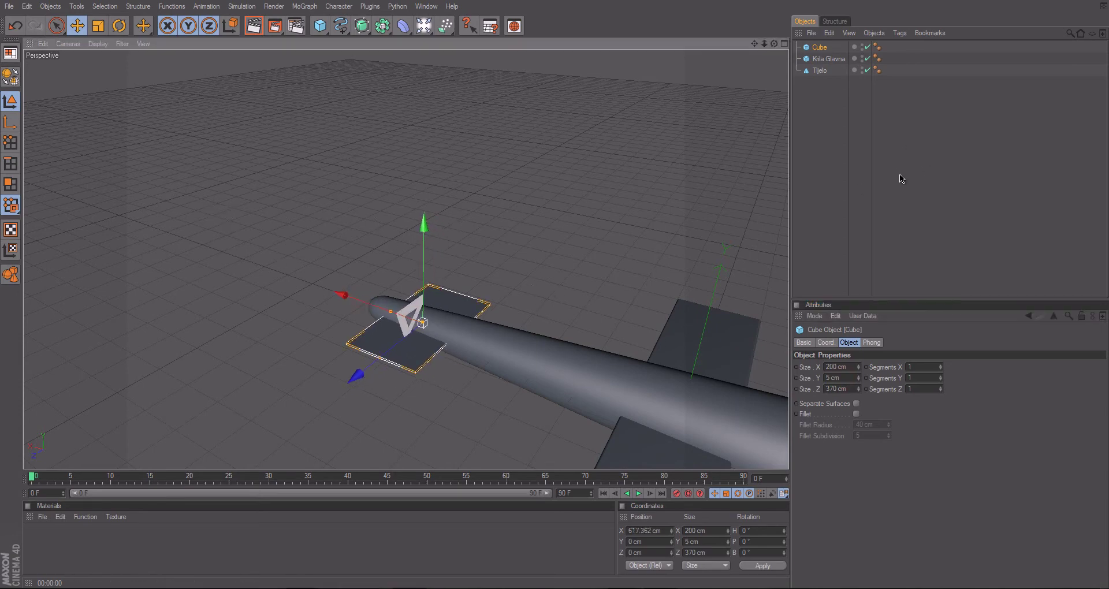
# - Rename the tail plate Cube to 'Krilo dolje'
pyautogui.click(829, 47)
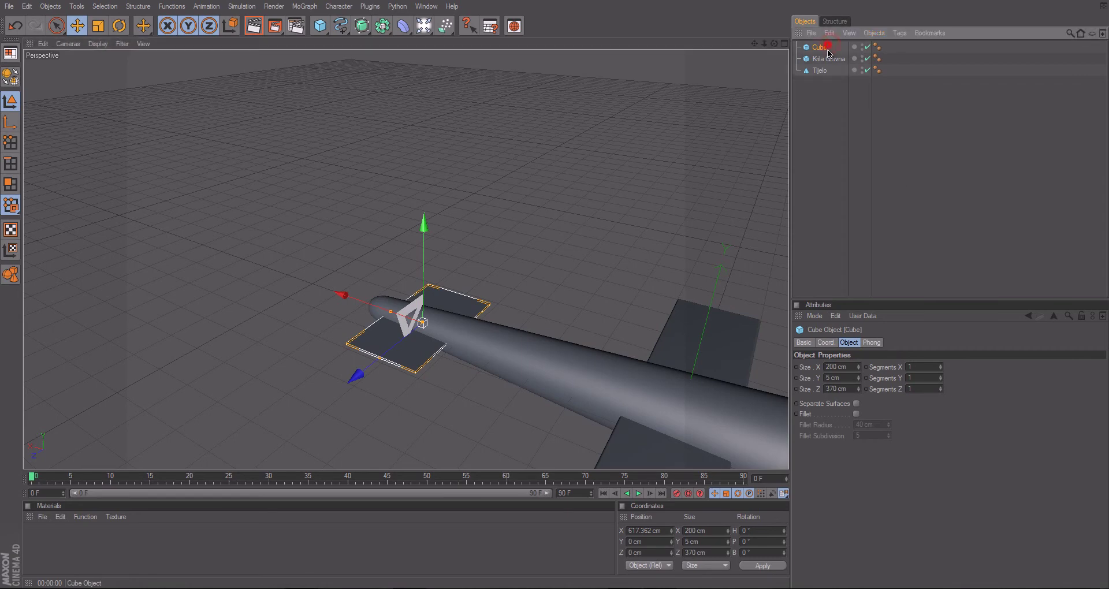
pyautogui.doubleClick(828, 50)
pyautogui.write('Kl')
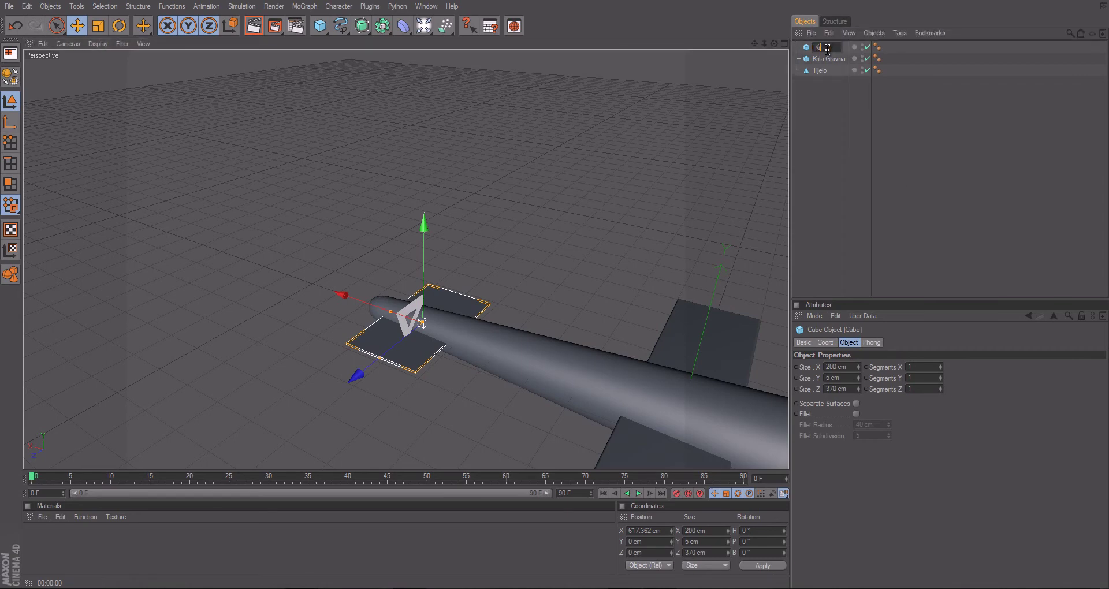
pyautogui.write('lje')
pyautogui.press('Return')
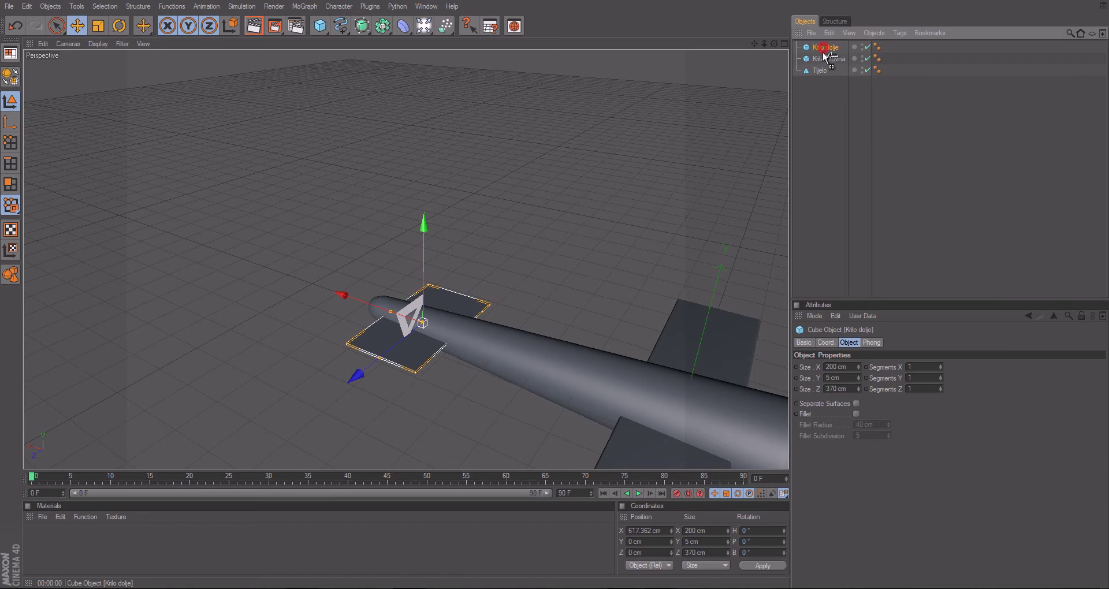
# - Duplicate Krilo dolje, deleting the surplus copies so only Krilo dolje.1 remains
pyautogui.keyDown('ctrl'); pyautogui.moveTo(826, 52); pyautogui.dragTo(837, 67); pyautogui.keyUp('ctrl')
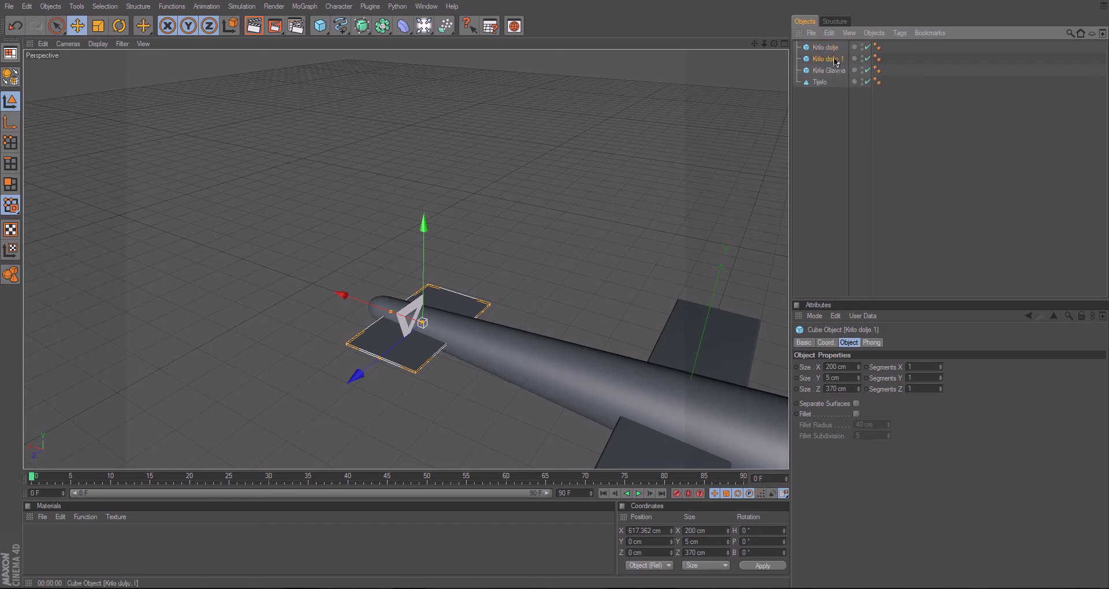
pyautogui.keyDown('ctrl'); pyautogui.moveTo(831, 58); pyautogui.dragTo(833, 53); pyautogui.keyUp('ctrl')
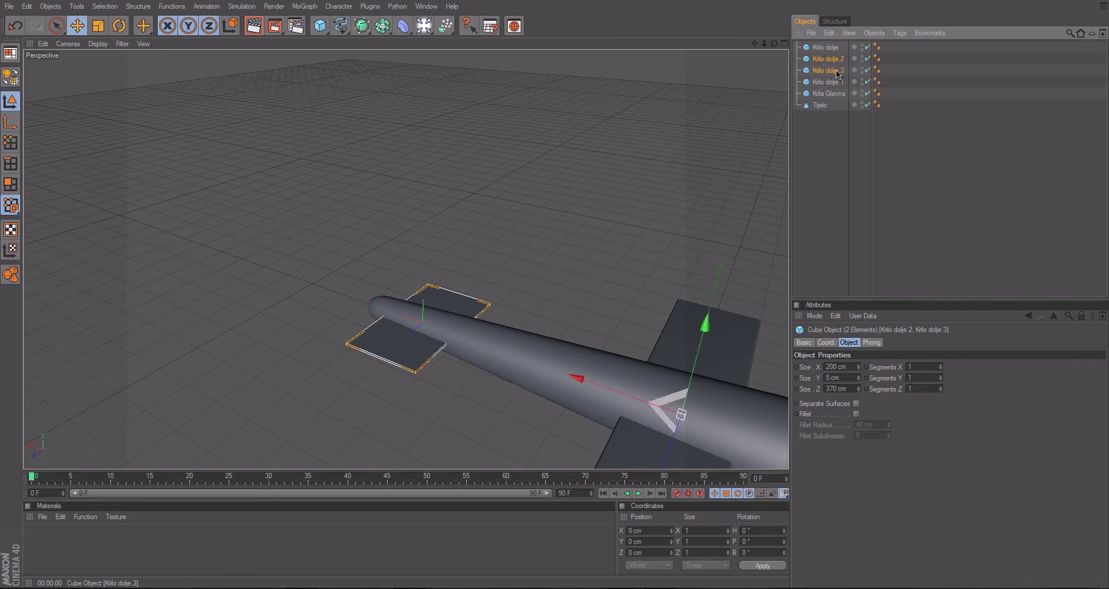
pyautogui.click(832, 59)
pyautogui.press('Delete')
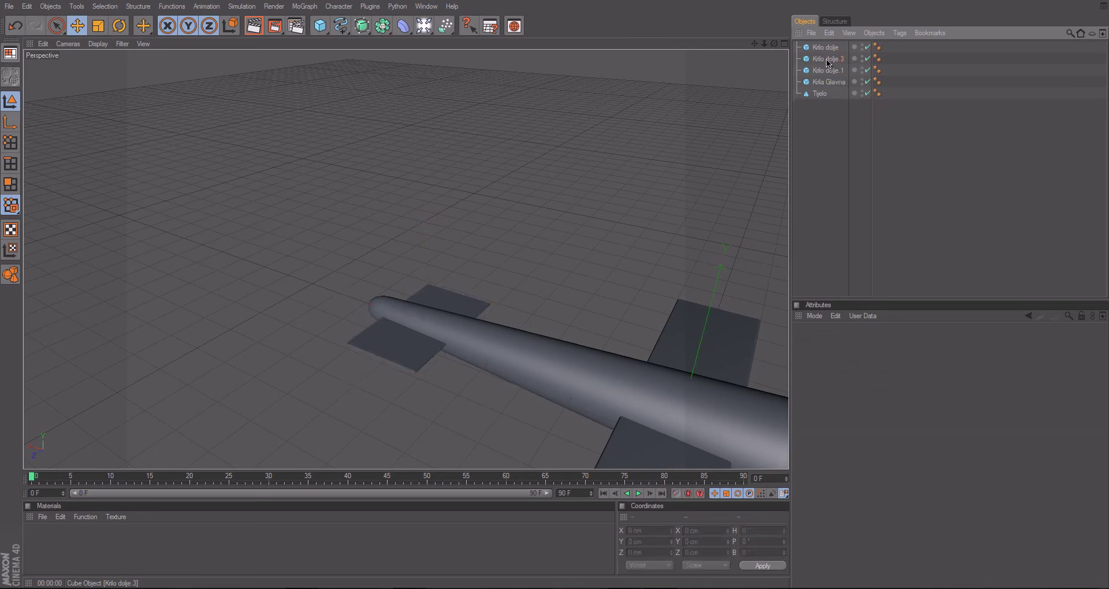
pyautogui.click(827, 59)
pyautogui.press('Delete')
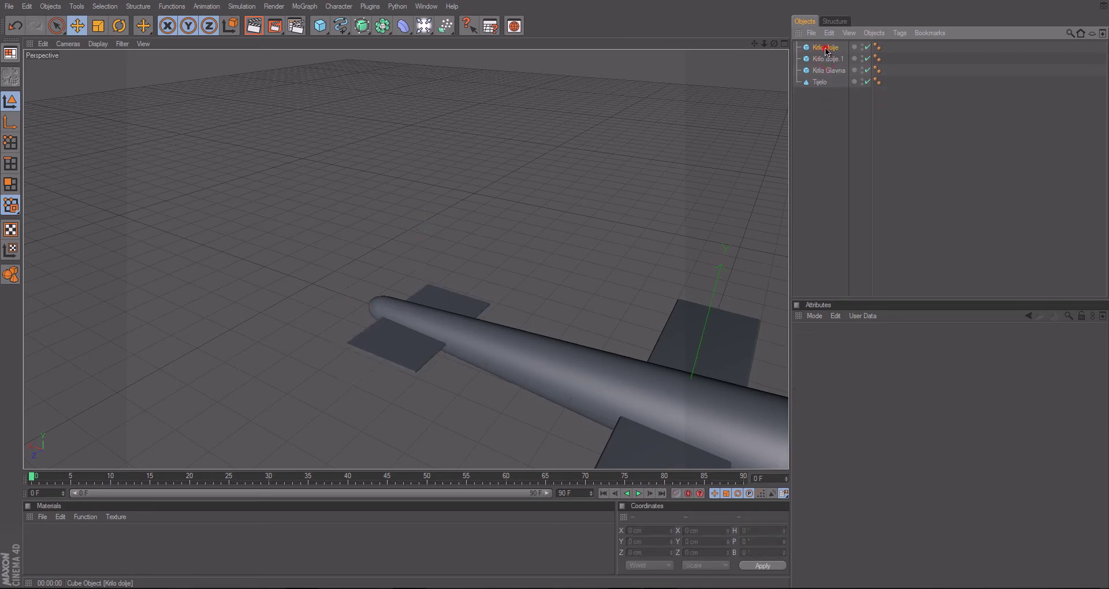
pyautogui.click(827, 49)
pyautogui.keyDown('ctrl'); pyautogui.moveTo(827, 50); pyautogui.dragTo(826, 54); pyautogui.keyUp('ctrl')
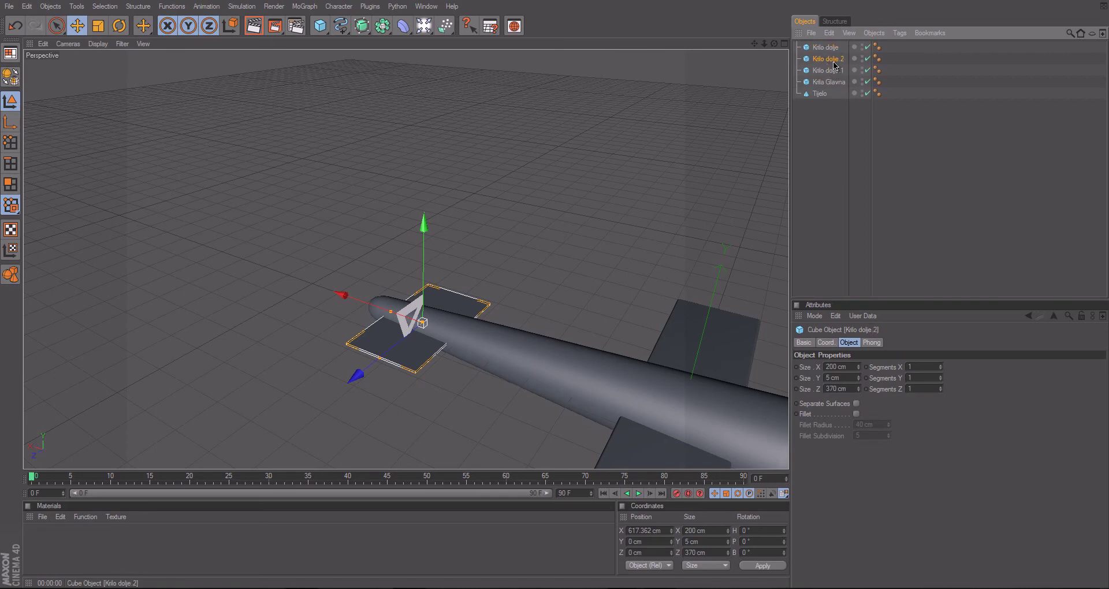
pyautogui.press('Delete')
# - Rename the copy Krilo dolje.1 to 'Krilo Dolje Y'
pyautogui.click(832, 60)
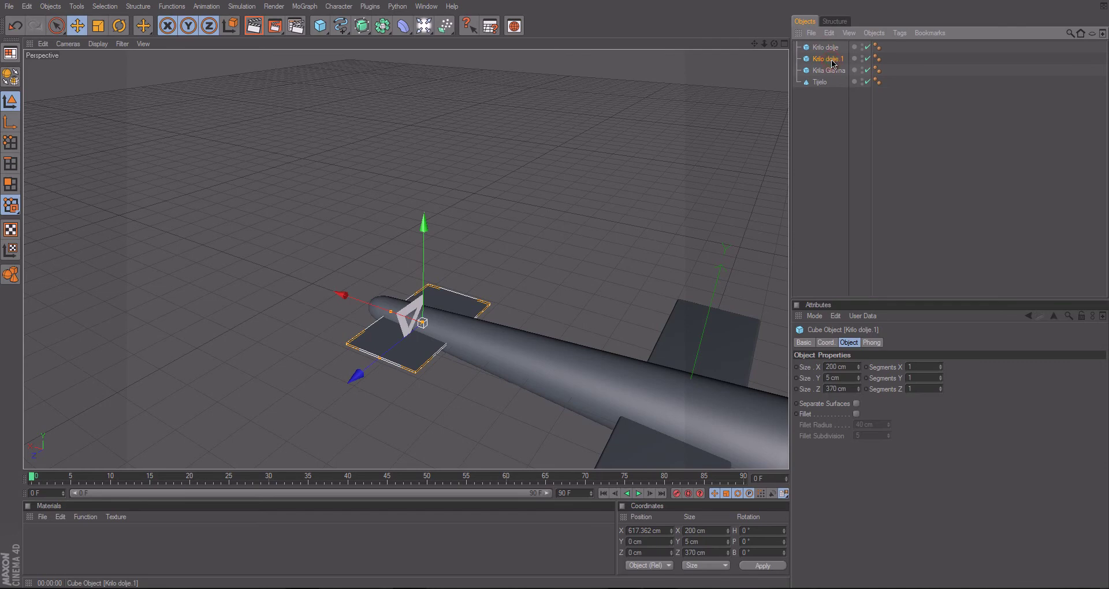
pyautogui.press('F2')
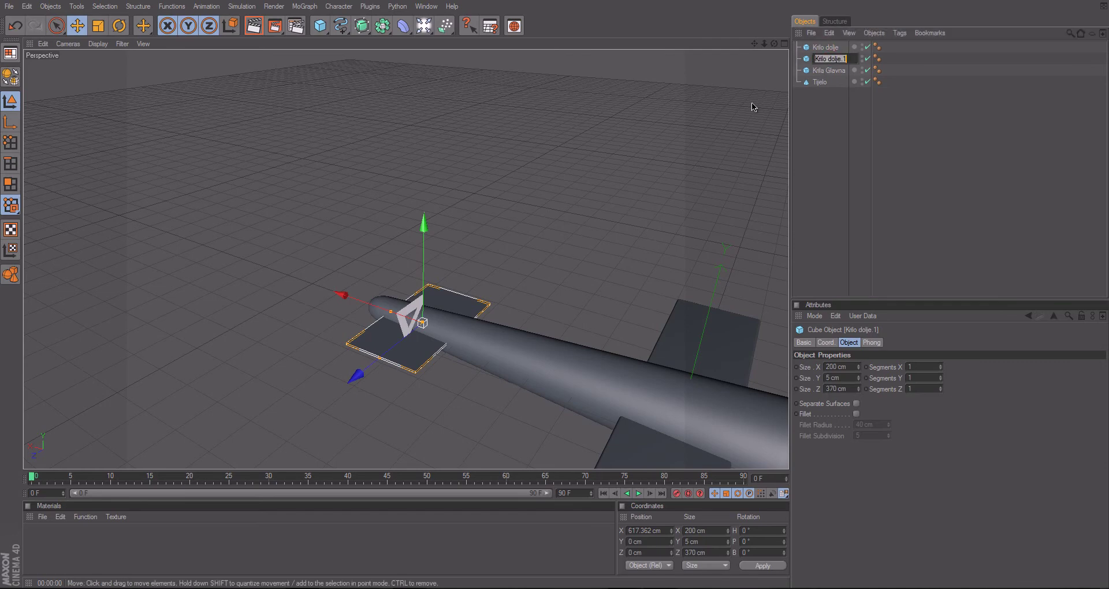
pyautogui.write('Kri')
pyautogui.write('lo')
pyautogui.press('BackSpace')
pyautogui.press('BackSpace')
pyautogui.press('BackSpace')
pyautogui.write('lo Dolje')
pyautogui.write(' Y')
pyautogui.press('Return')
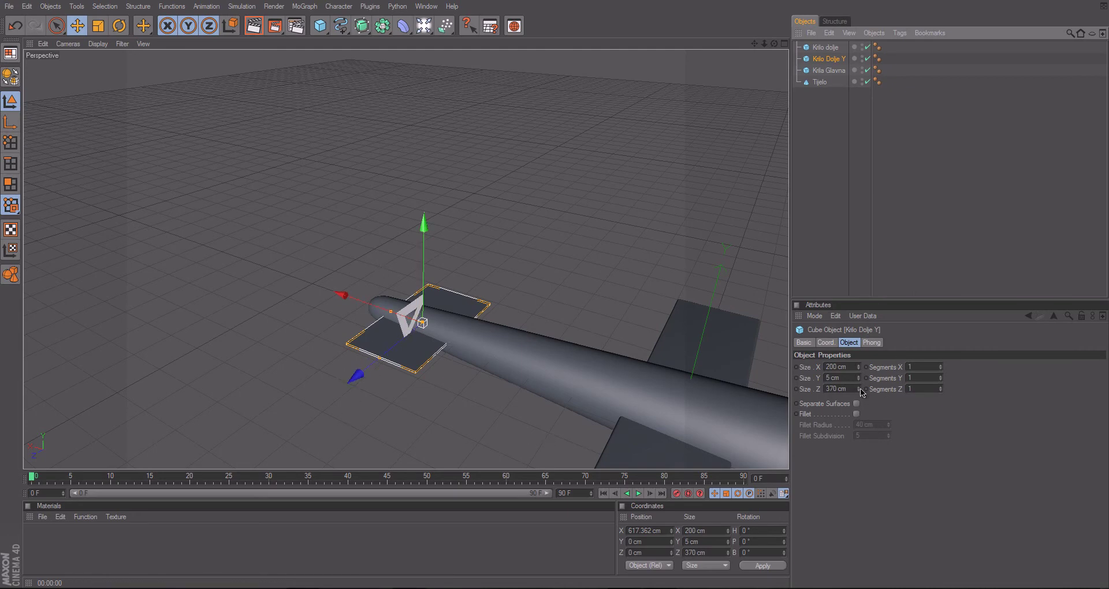
# - Reshape Krilo Dolje Y into a tall vertical fin about 219 cm high, set onto the fuselage
pyautogui.moveTo(858, 389); pyautogui.dragTo(861, 397)
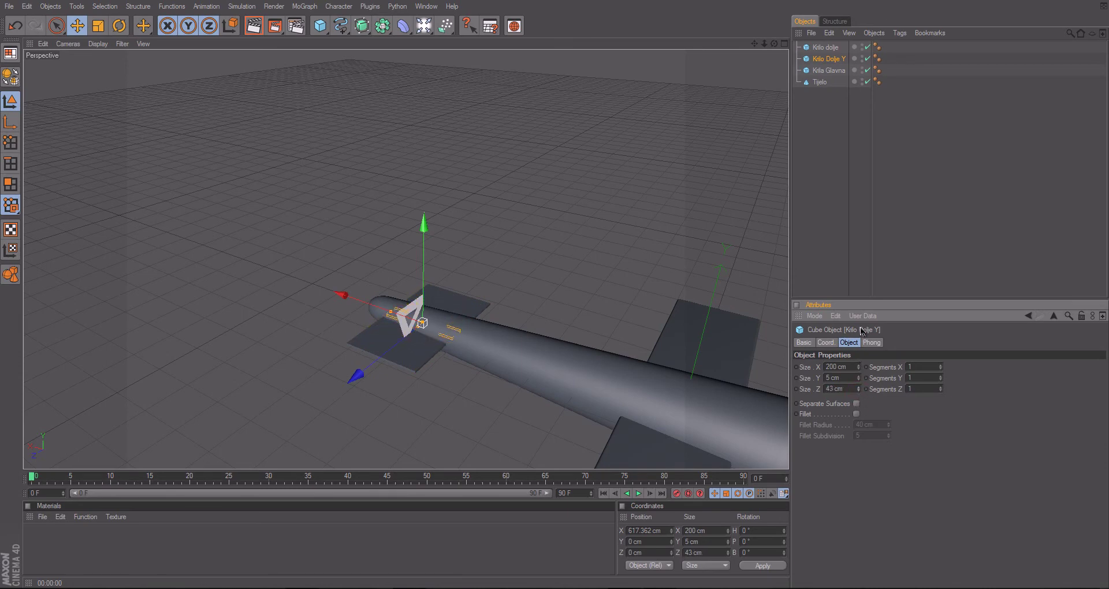
pyautogui.moveTo(860, 382); pyautogui.dragTo(860, 364)
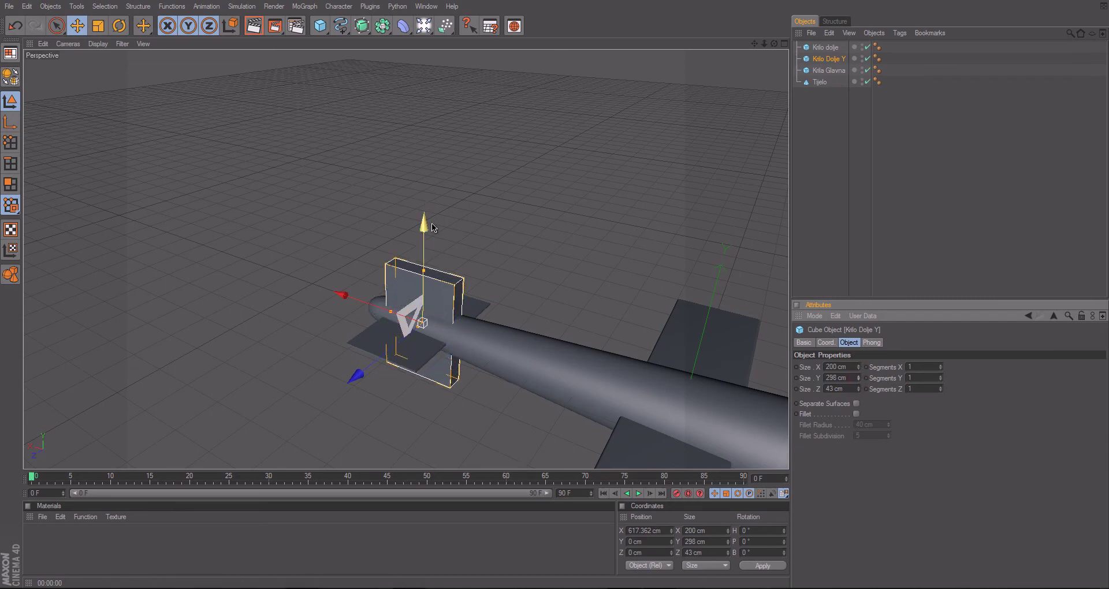
pyautogui.moveTo(424, 227); pyautogui.dragTo(555, 293)
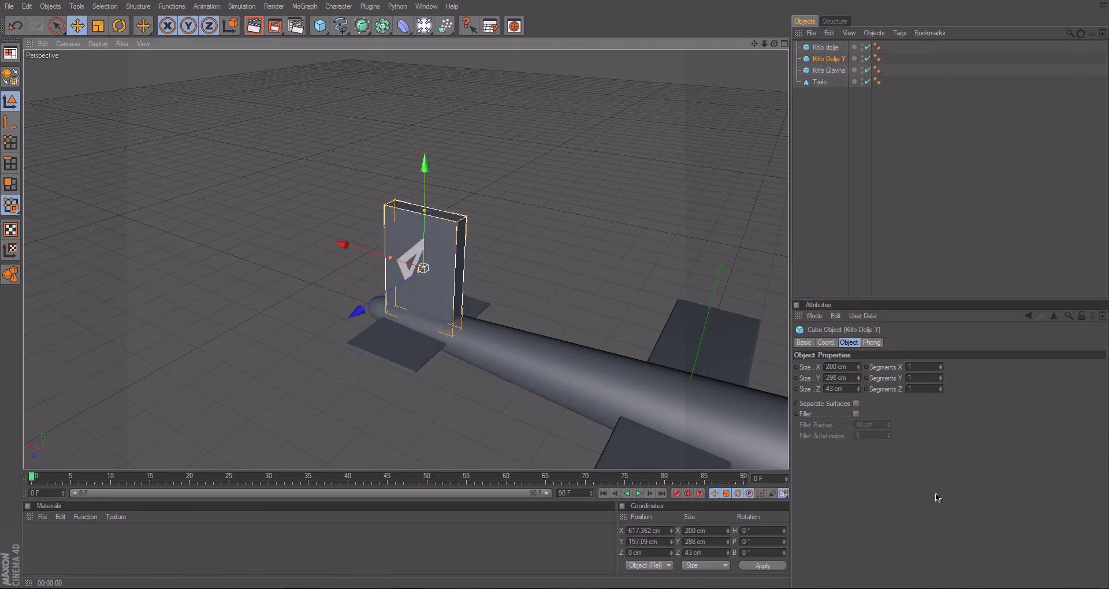
pyautogui.moveTo(859, 381); pyautogui.dragTo(859, 378)
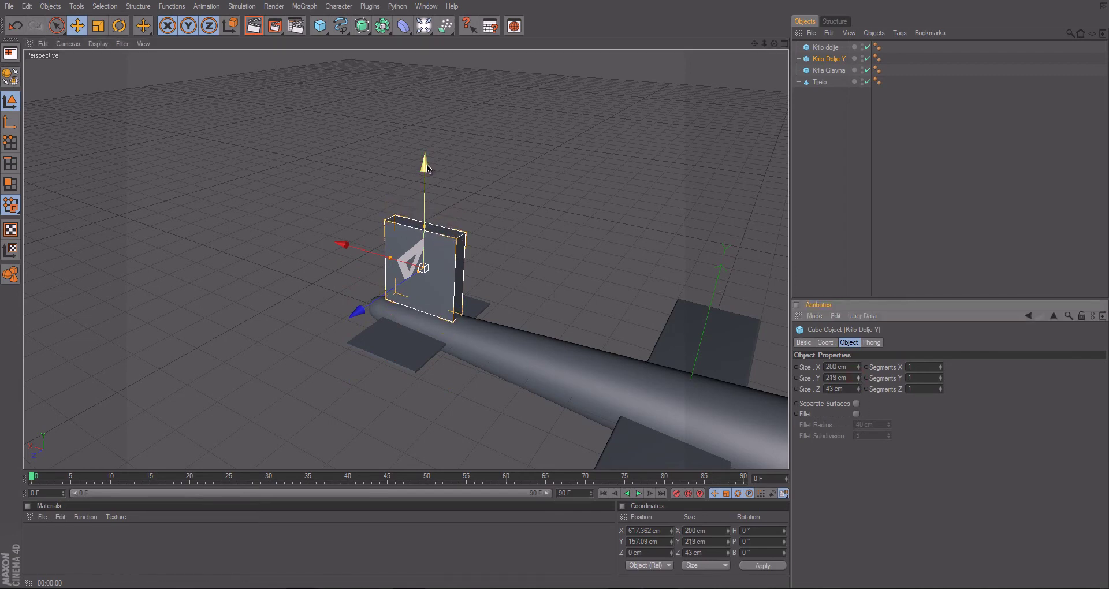
pyautogui.moveTo(425, 165); pyautogui.dragTo(555, 294)
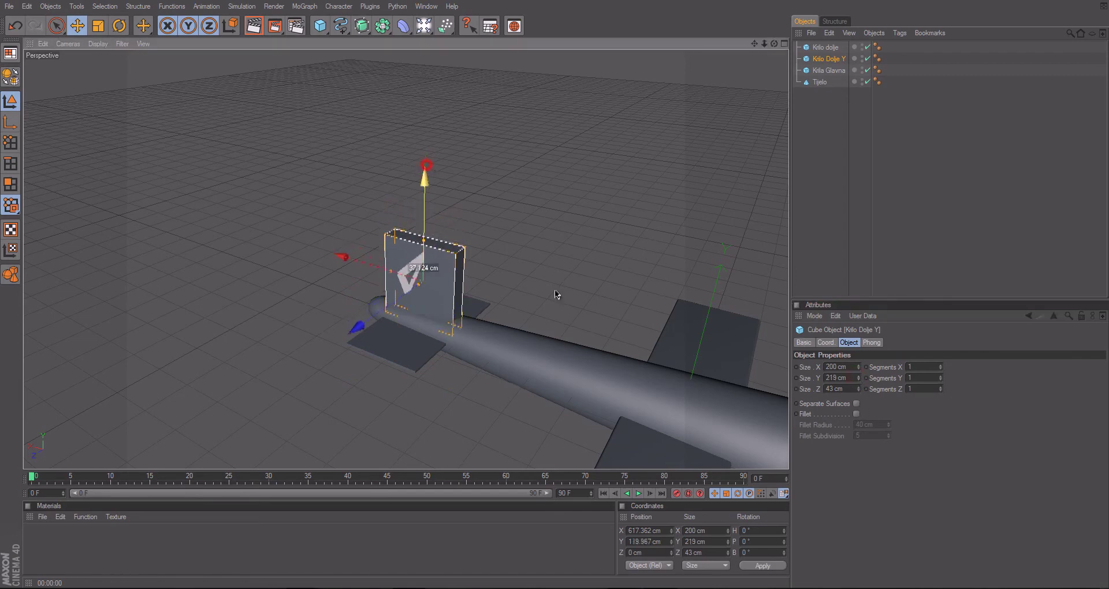
pyautogui.click(524, 268)
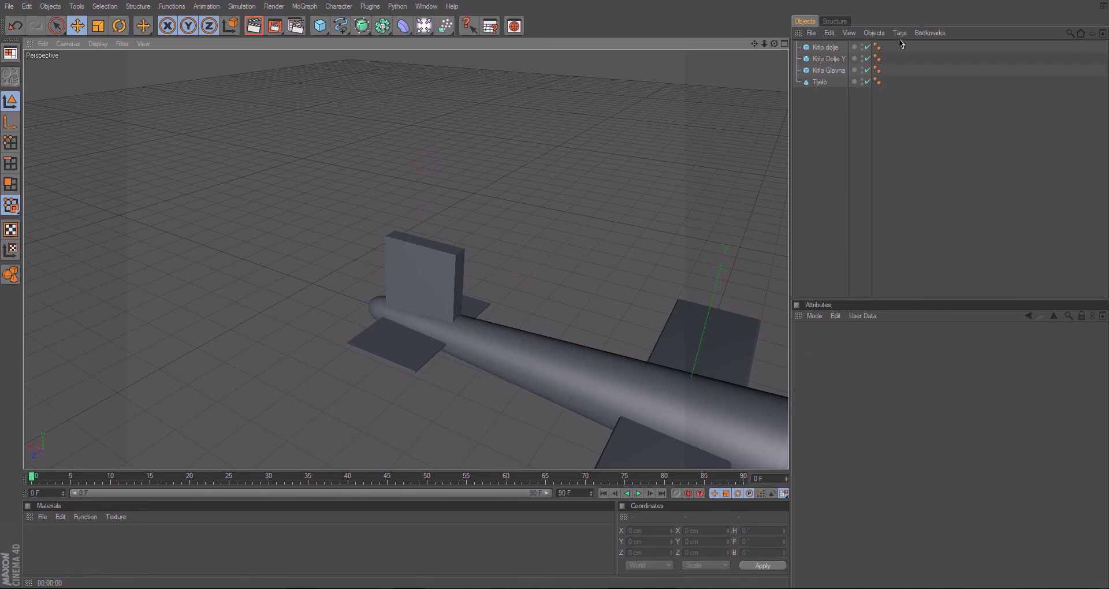
# - Thin the Krilo Dolje Y fin to 8 cm thickness
pyautogui.click(827, 58)
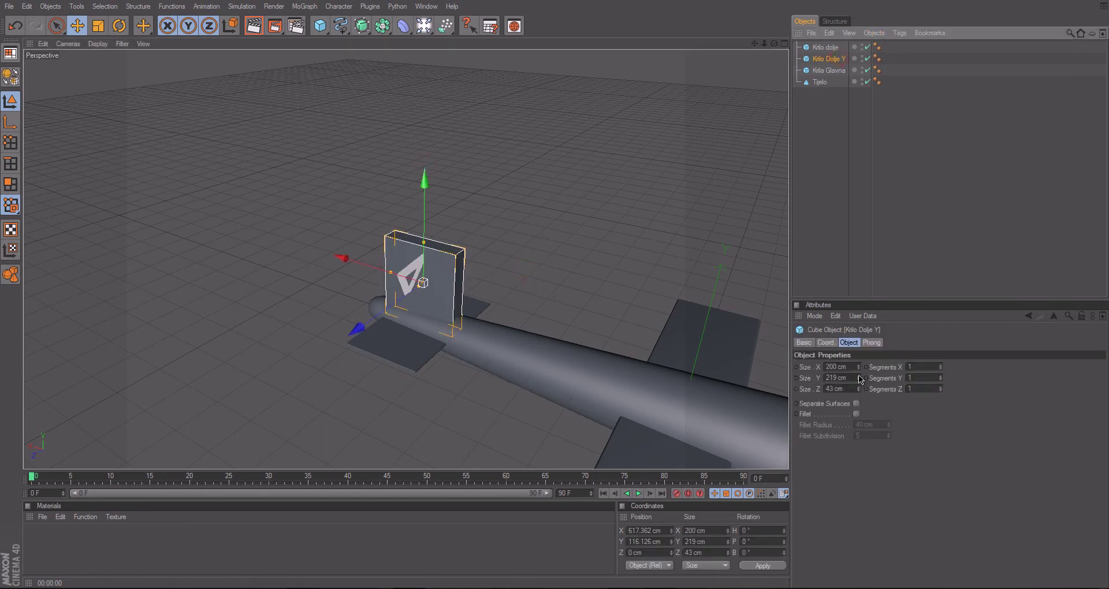
pyautogui.moveTo(857, 389); pyautogui.dragTo(859, 396)
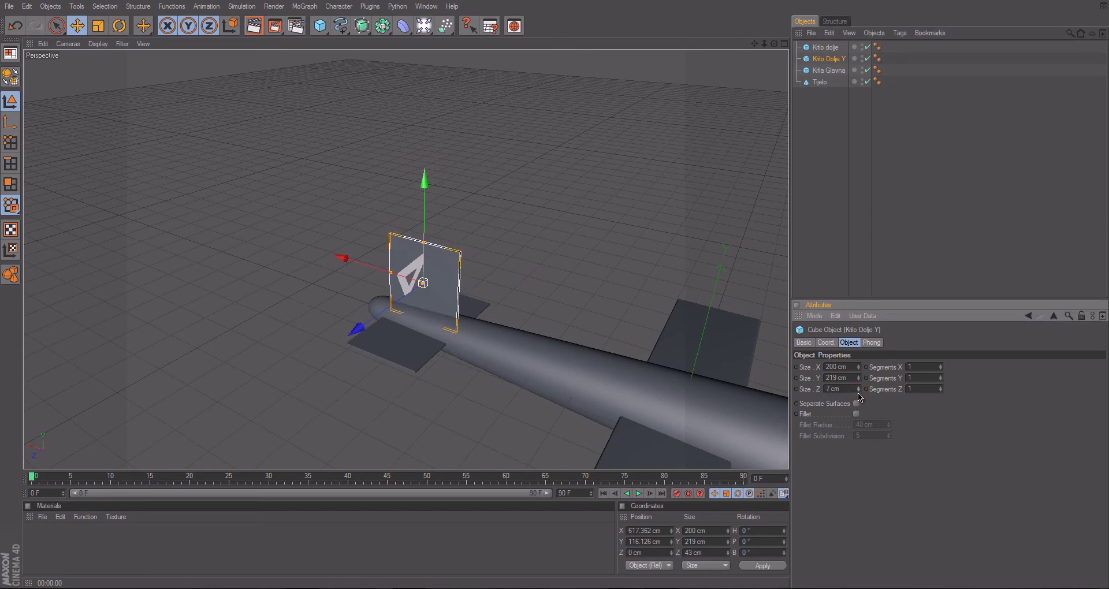
pyautogui.doubleClick(850, 388)
pyautogui.write('8')
pyautogui.press('Return')
pyautogui.click(903, 226)
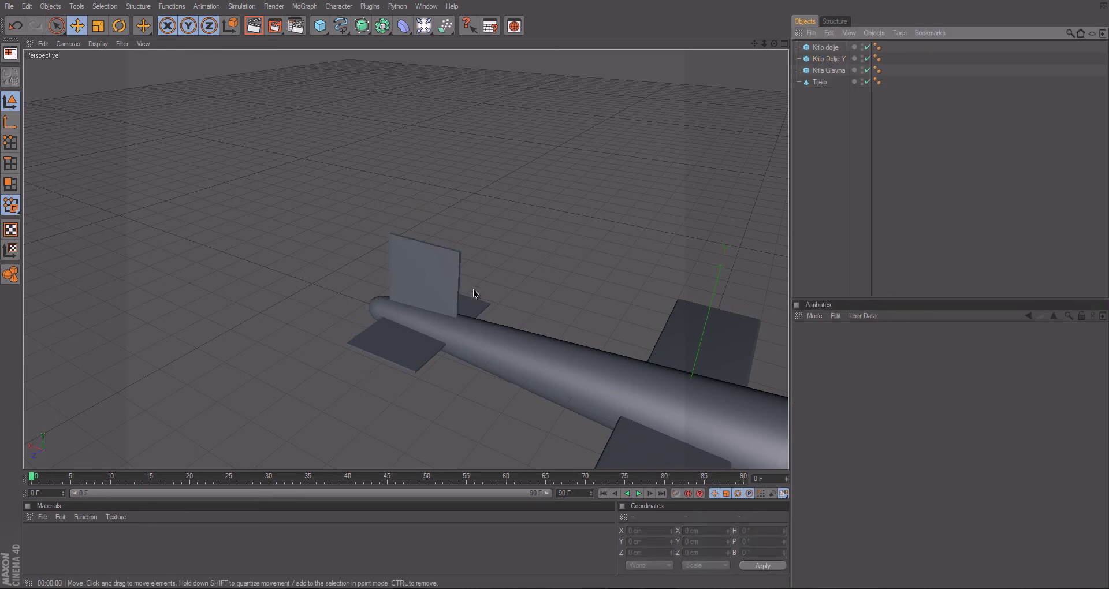
pyautogui.moveTo(494, 314)
pyautogui.keyDown('alt'); pyautogui.mouseDown()
pyautogui.moveTo(553, 292)
pyautogui.moveTo(586, 304)
pyautogui.moveTo(549, 287)
pyautogui.moveTo(559, 291)
pyautogui.mouseUp(); pyautogui.keyUp('alt')
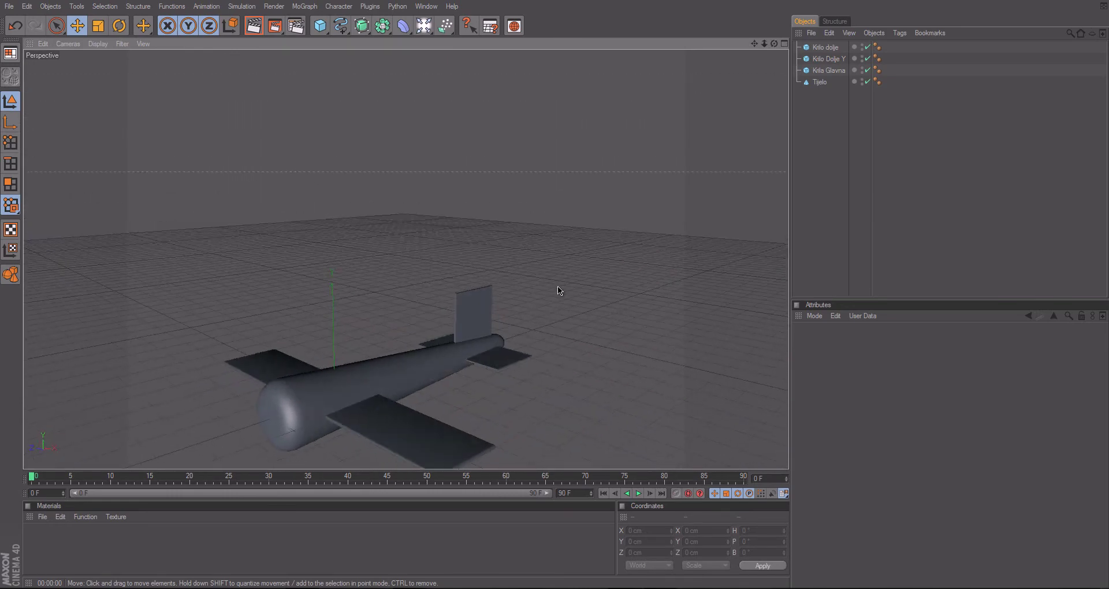
# - Shorten the fin to 192 cm and lower it onto the fuselage tail
pyautogui.click(827, 59)
pyautogui.moveTo(857, 379); pyautogui.dragTo(857, 380)
pyautogui.moveTo(474, 207); pyautogui.dragTo(554, 294)
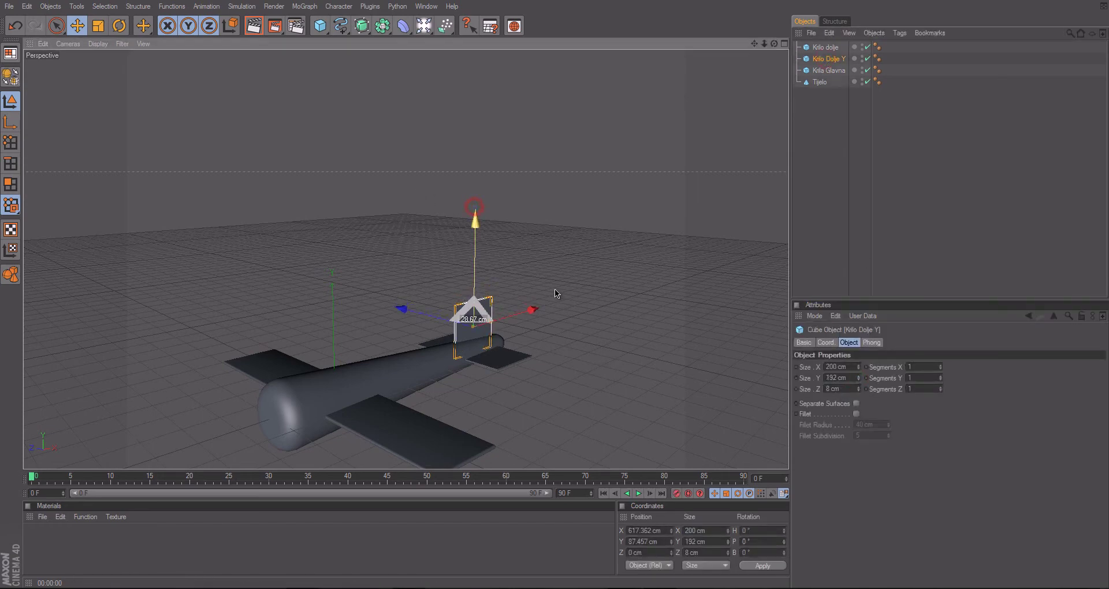
pyautogui.click(871, 218)
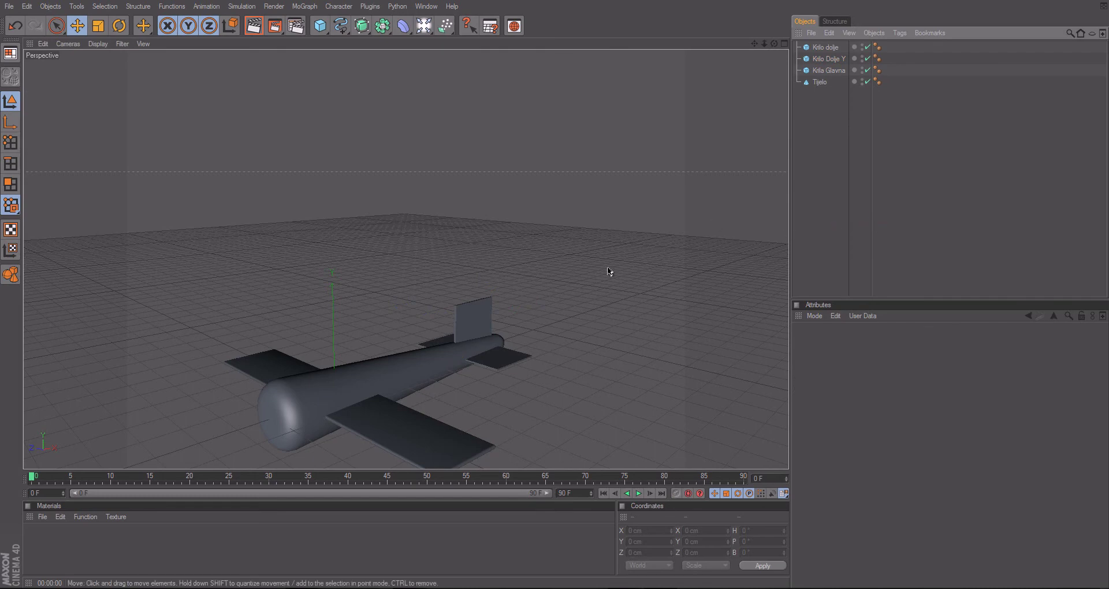
pyautogui.keyDown('alt'); pyautogui.moveTo(530, 287); pyautogui.dragTo(554, 293); pyautogui.keyUp('alt')
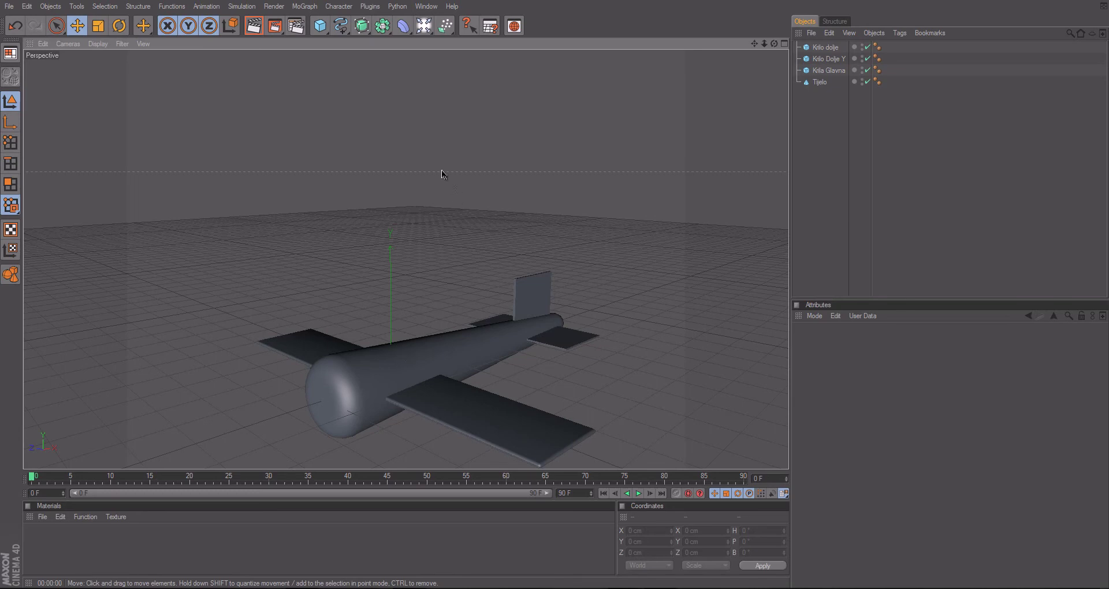
# - Add a default capsule and maximize the Front view
pyautogui.click(320, 26)
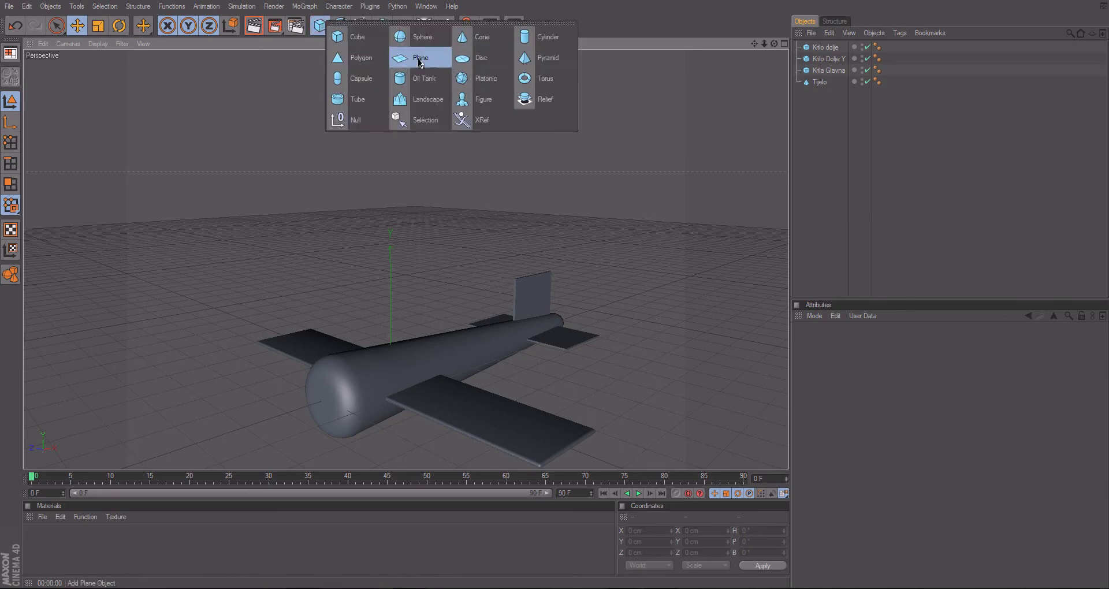
pyautogui.click(360, 76)
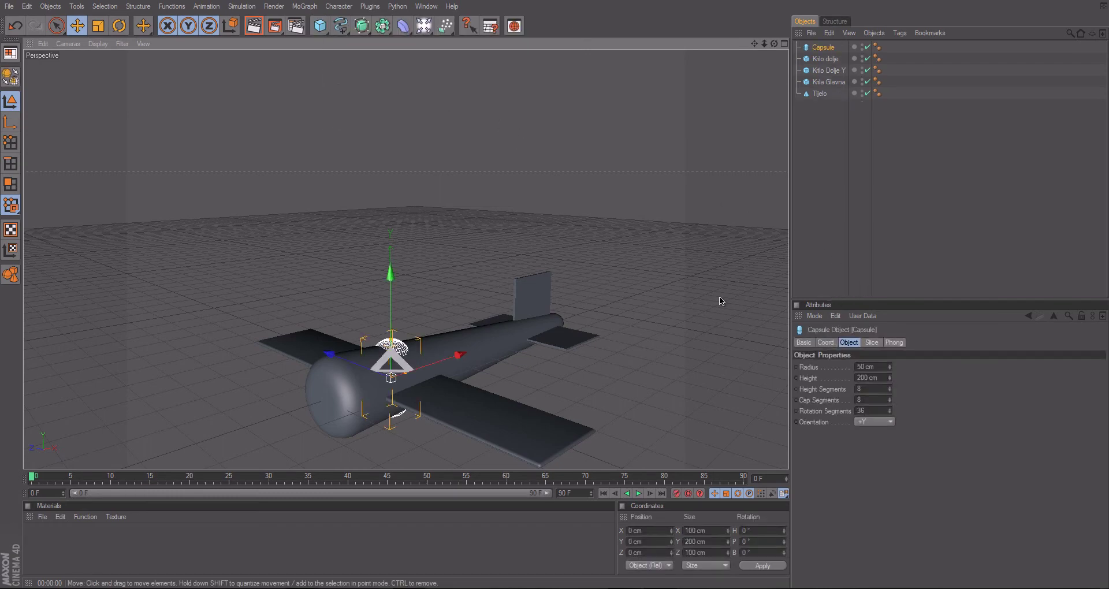
pyautogui.middleClick(444, 265)
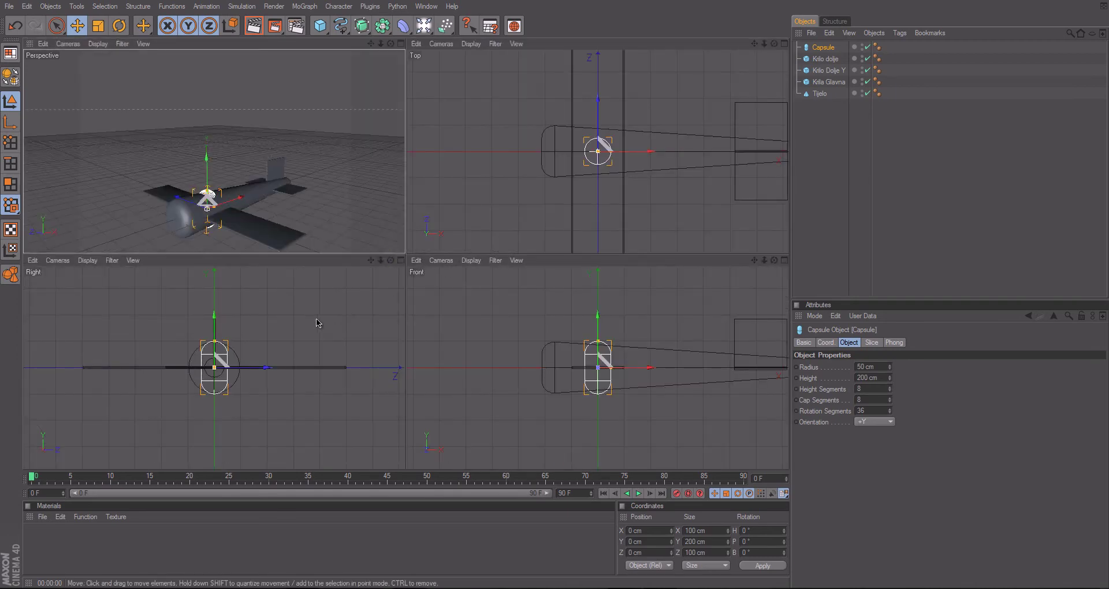
pyautogui.click(504, 309)
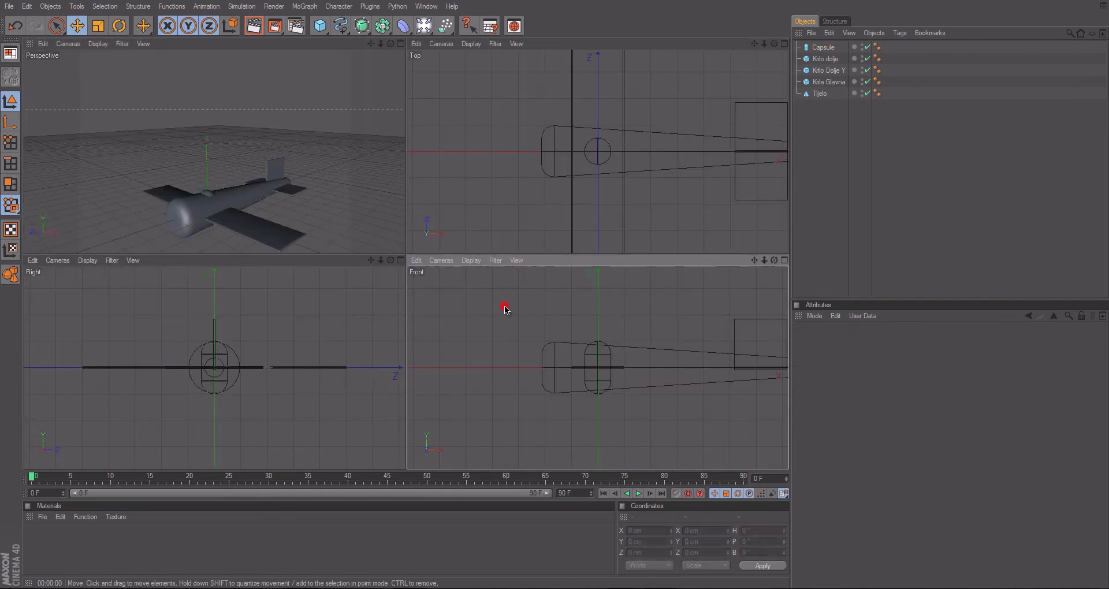
pyautogui.middleClick(505, 309)
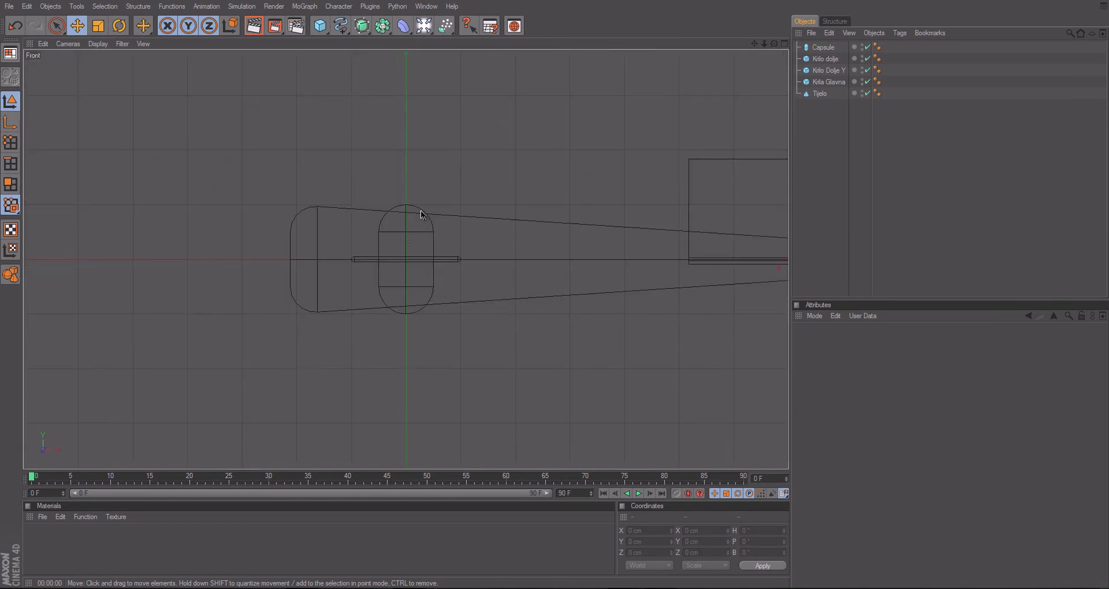
# - Rename the Capsule object to 'kabina'
pyautogui.click(826, 47)
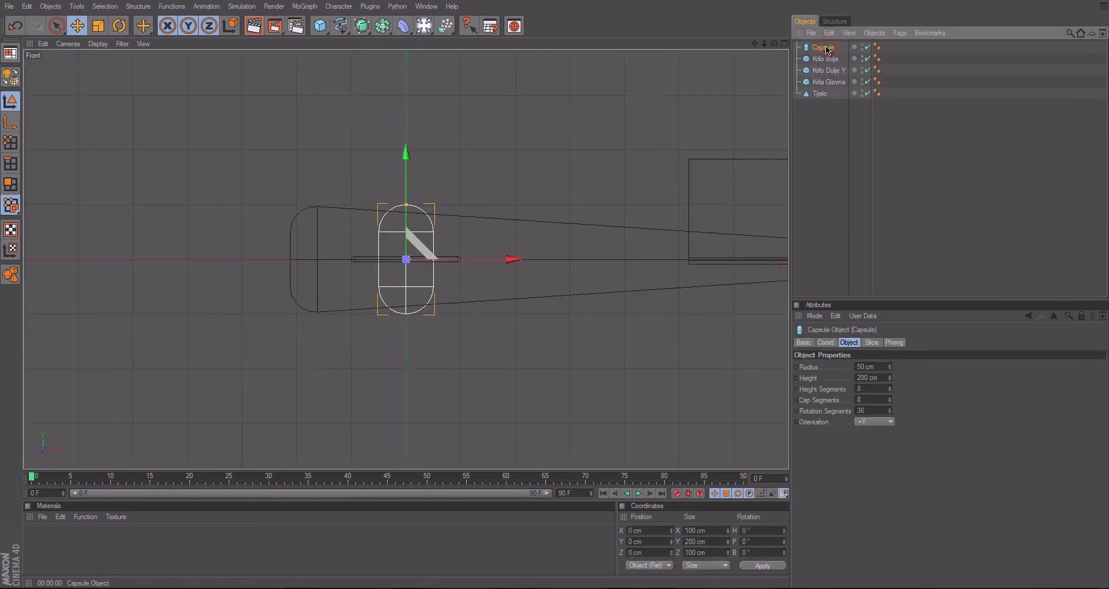
pyautogui.doubleClick(826, 47)
pyautogui.write('kabina')
pyautogui.press('Return')
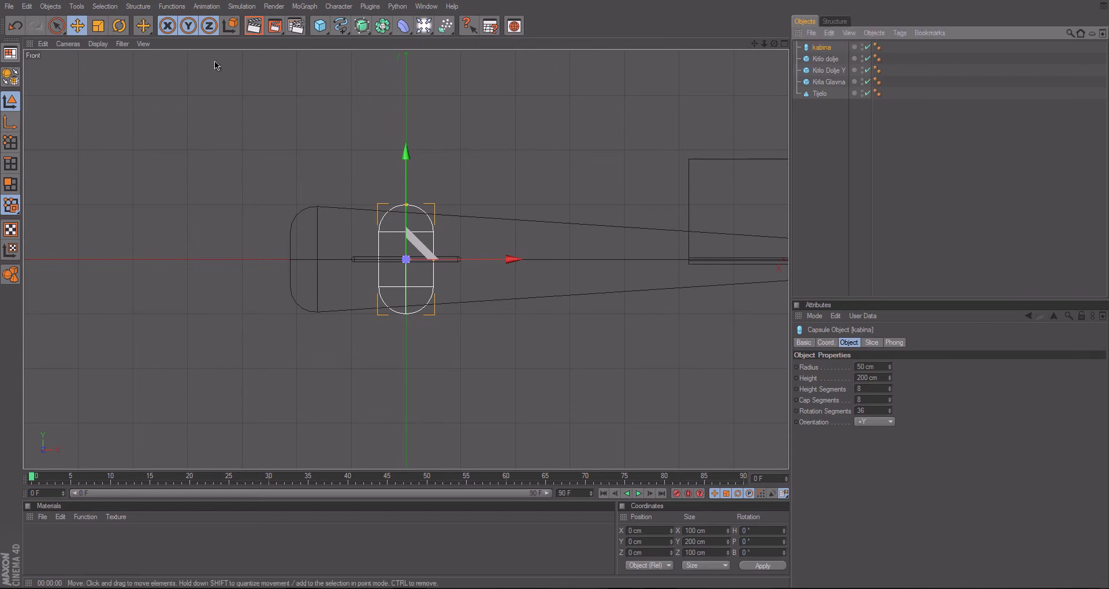
# - Rotate kabina about 94° onto its side, raise it to 79.151 cm atop the fuselage, view in Perspective
pyautogui.click(119, 25)
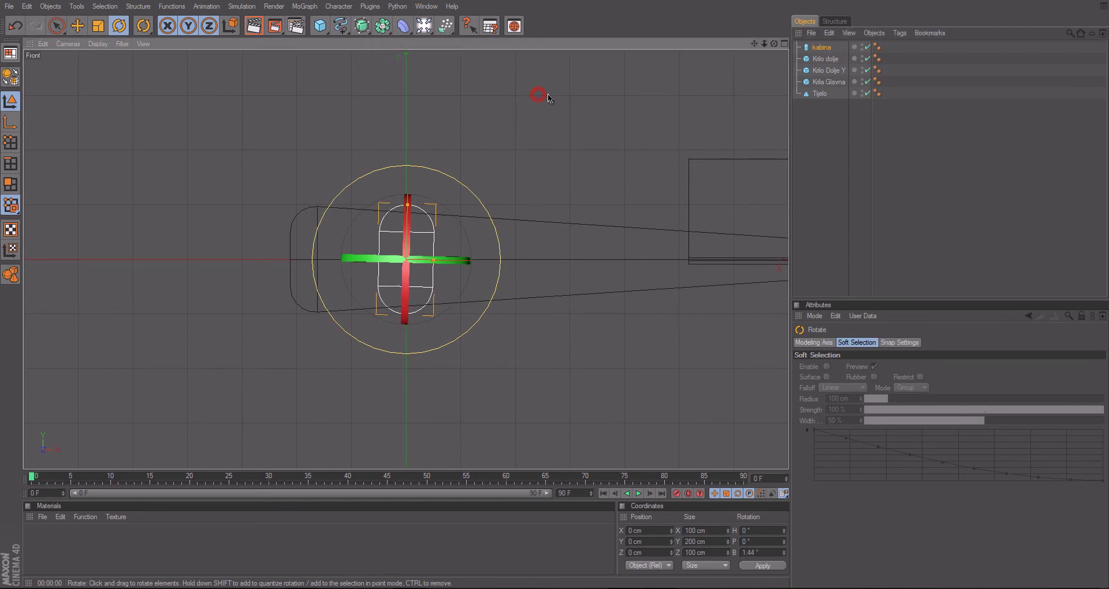
pyautogui.moveTo(540, 94)
pyautogui.mouseDown()
pyautogui.moveTo(672, 253)
pyautogui.moveTo(671, 389)
pyautogui.moveTo(612, 453)
pyautogui.mouseUp()
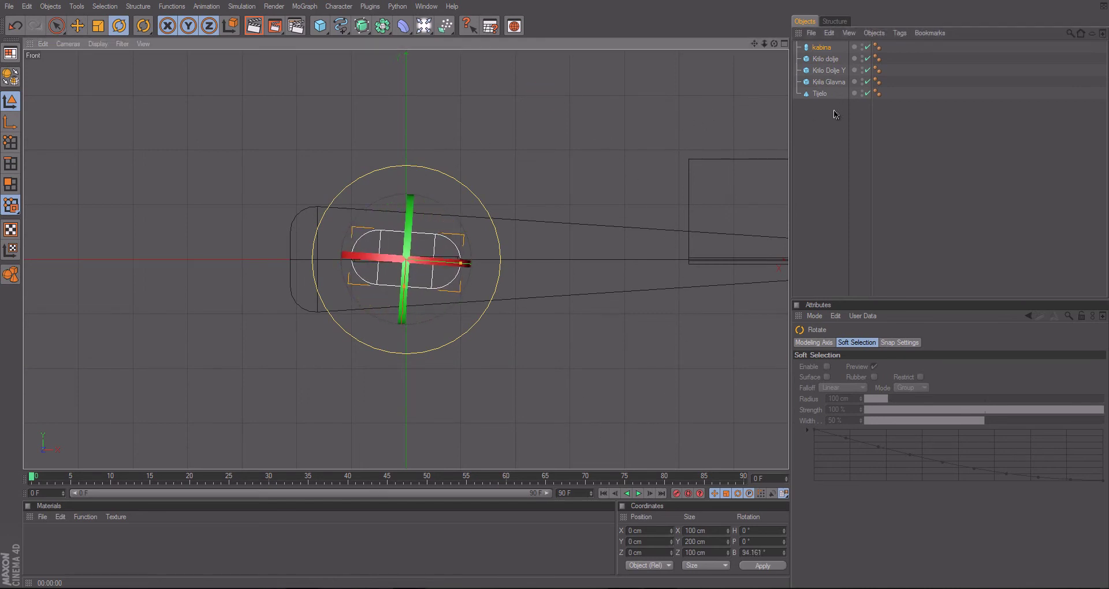
pyautogui.click(57, 25)
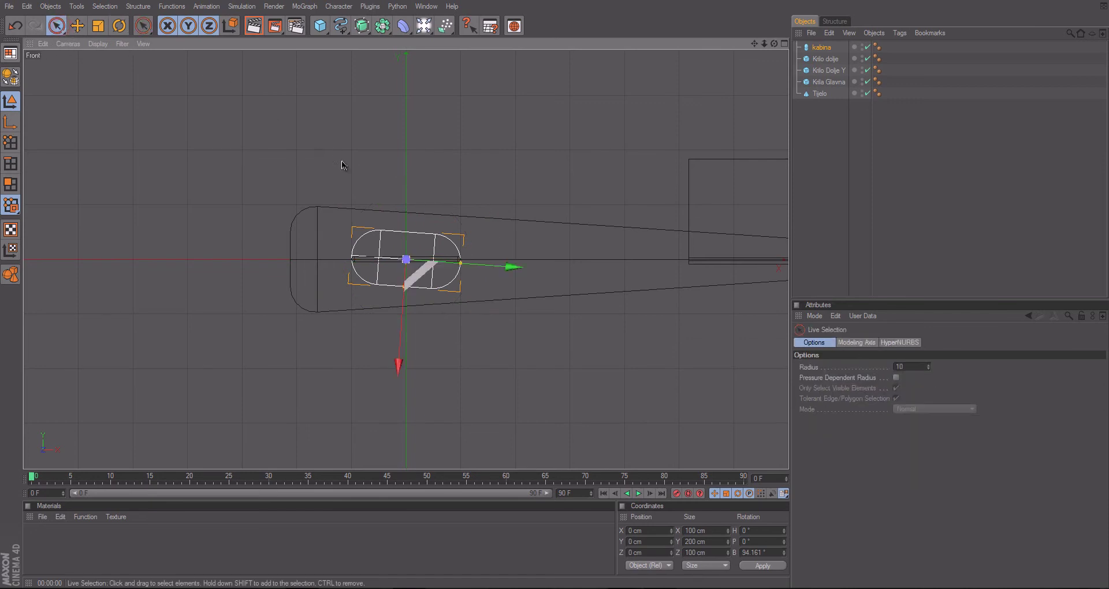
pyautogui.moveTo(399, 367); pyautogui.dragTo(401, 322)
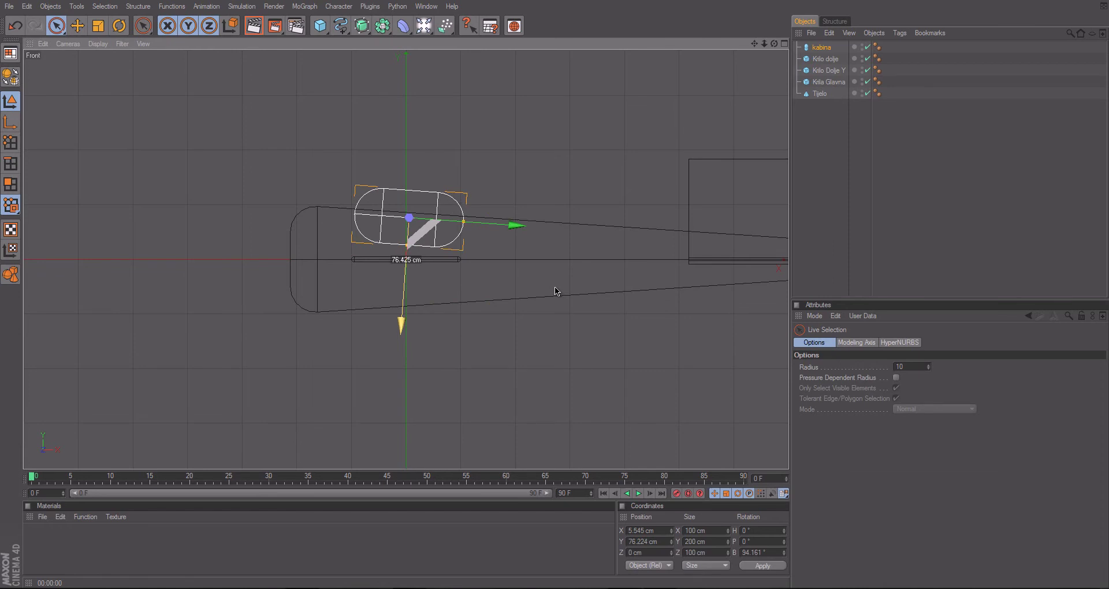
pyautogui.click(898, 185)
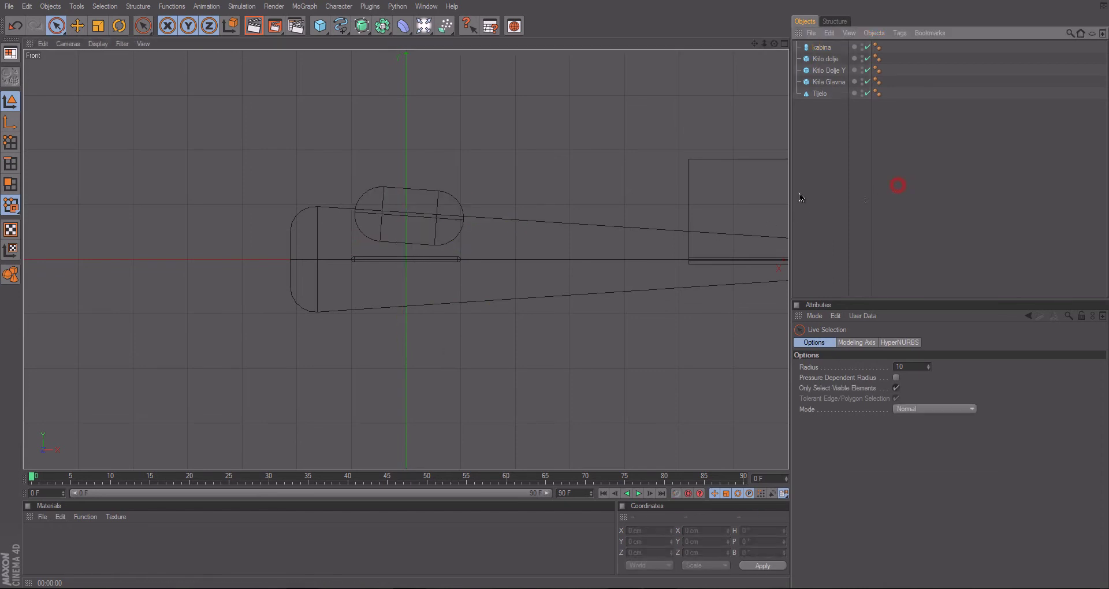
pyautogui.middleClick(467, 177)
pyautogui.middleClick(221, 118)
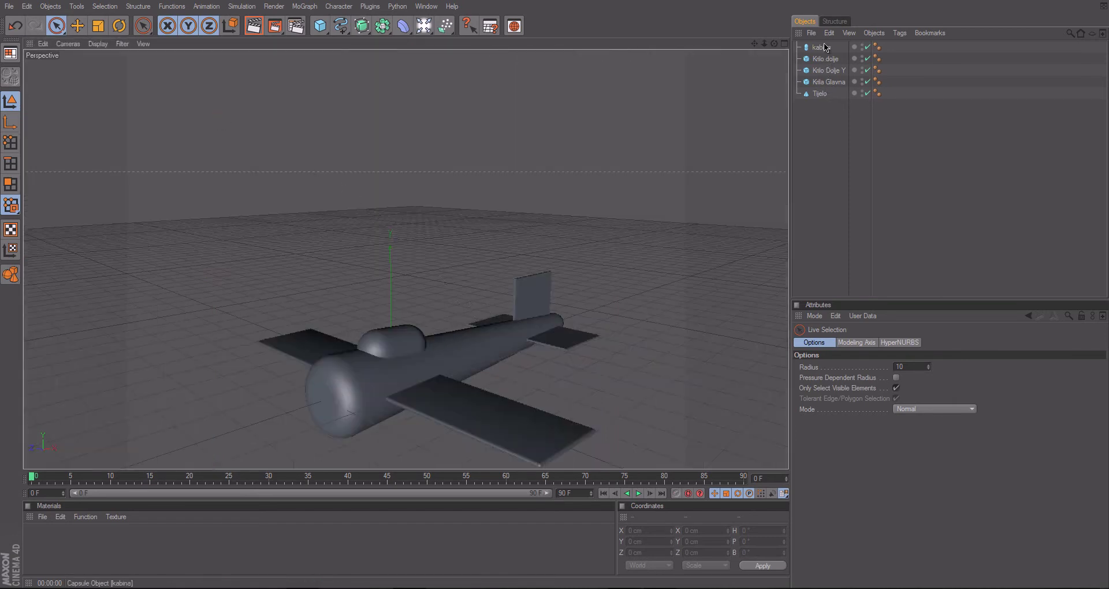
# - Slide the kabina cockpit further along the fuselage, then hide all five airplane objects
pyautogui.click(419, 342)
pyautogui.moveTo(456, 340); pyautogui.dragTo(501, 329)
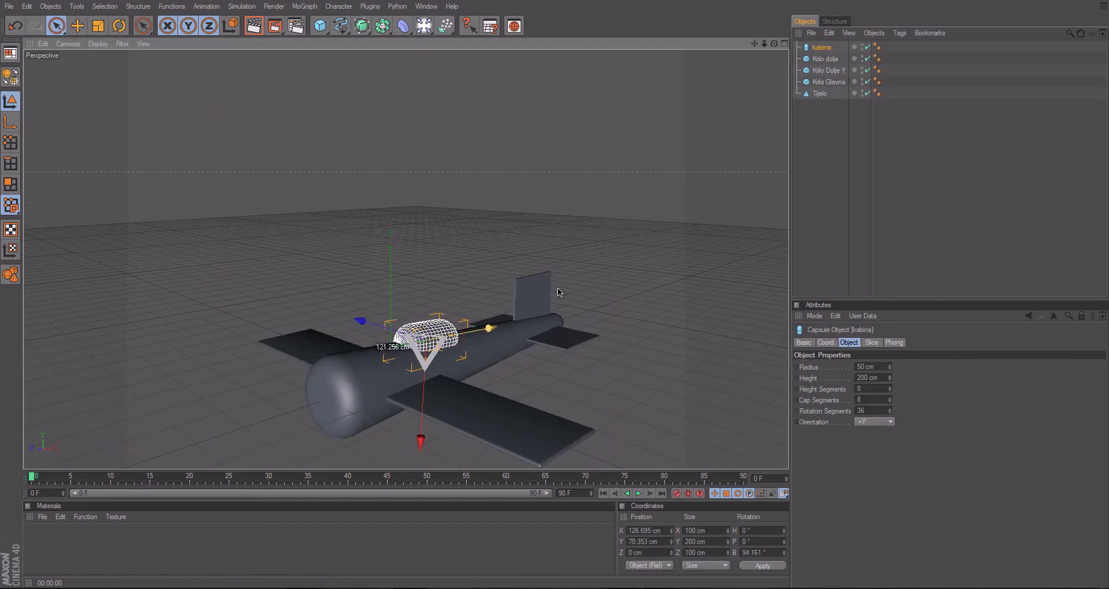
pyautogui.click(885, 221)
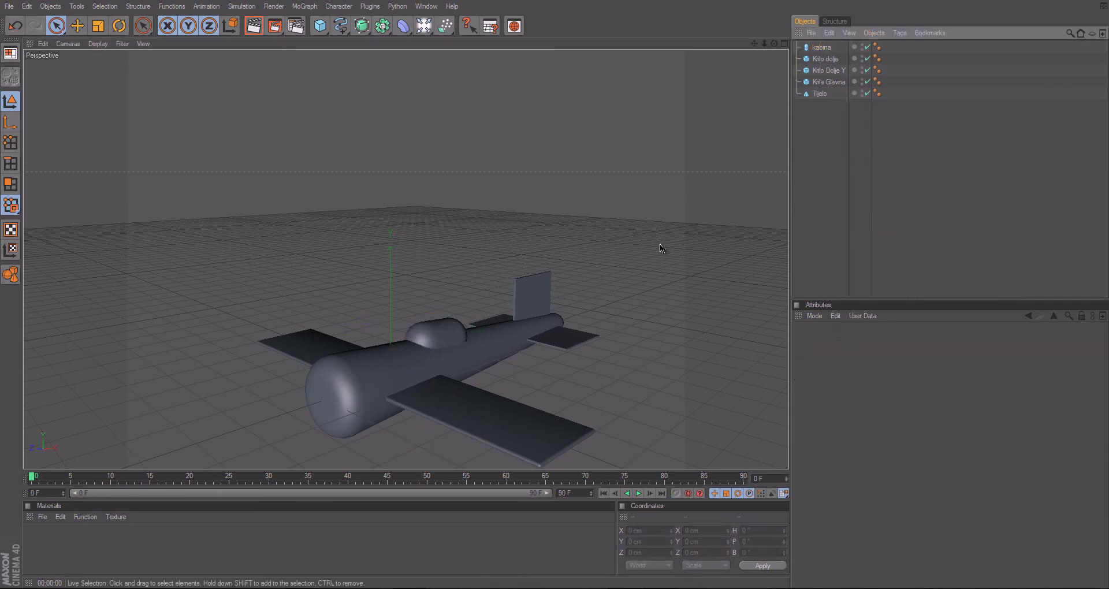
pyautogui.press('r')
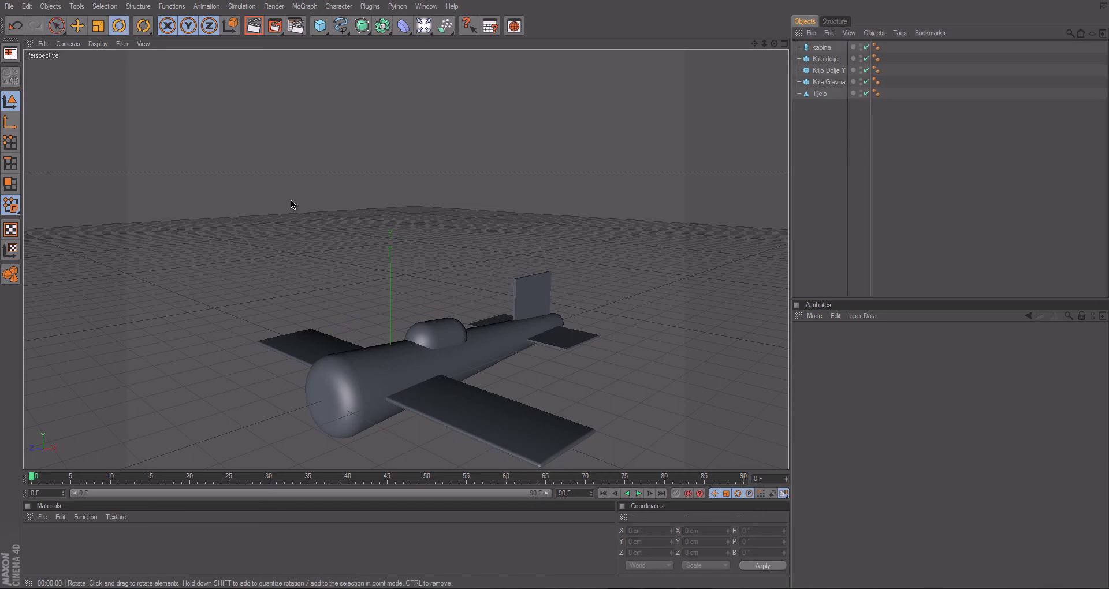
pyautogui.moveTo(866, 47); pyautogui.dragTo(866, 96)
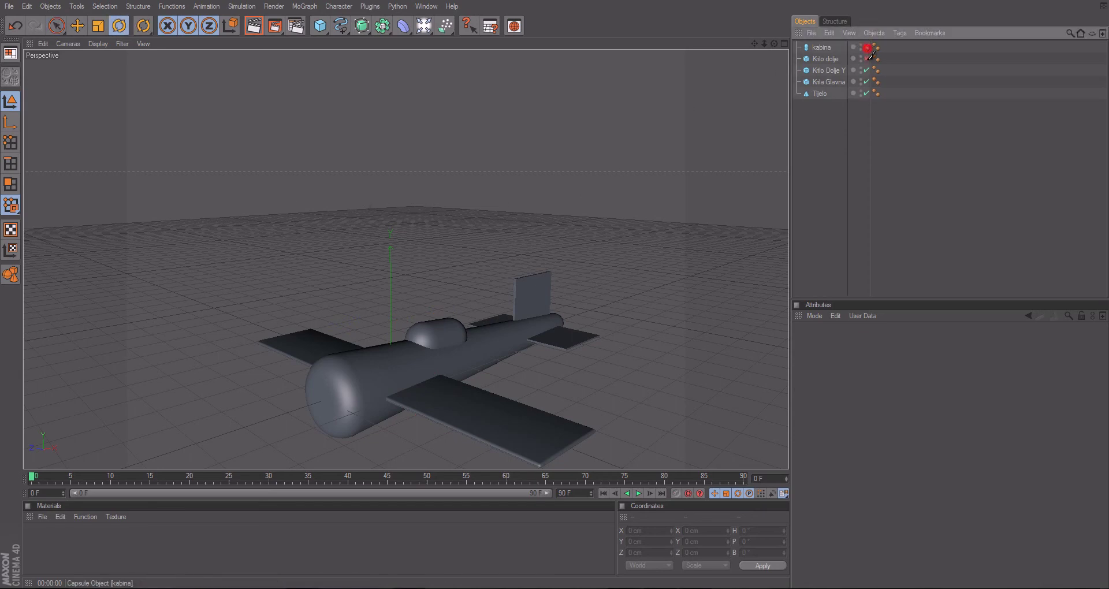
# - Add a new capsule at the origin and set its Orientation to +X
pyautogui.click(320, 26)
pyautogui.click(361, 78)
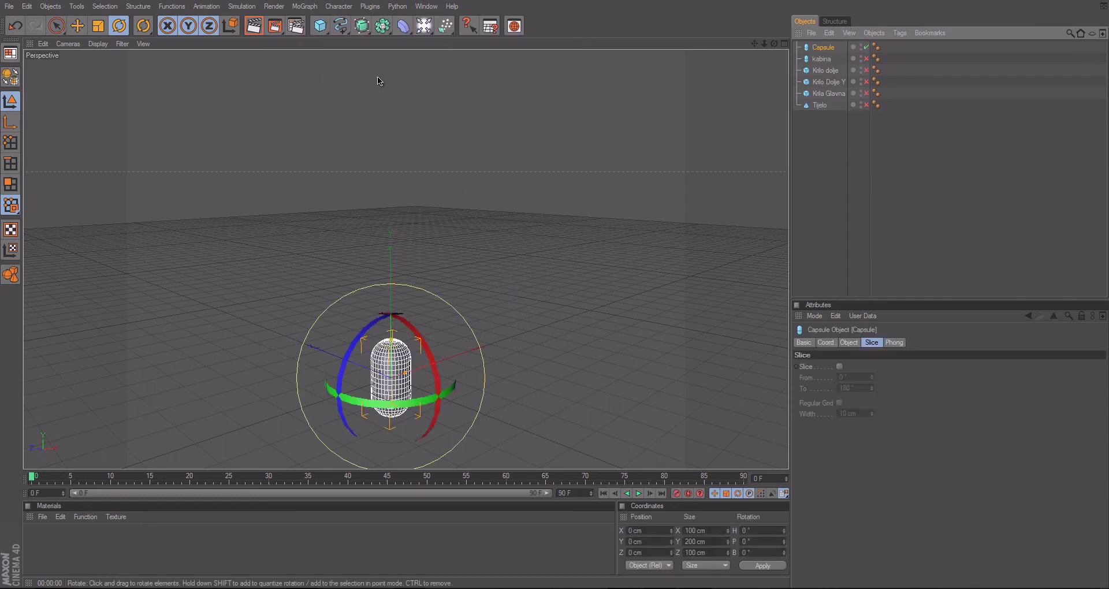
pyautogui.moveTo(366, 328)
pyautogui.mouseDown()
pyautogui.moveTo(565, 241)
pyautogui.moveTo(209, 58)
pyautogui.mouseUp()
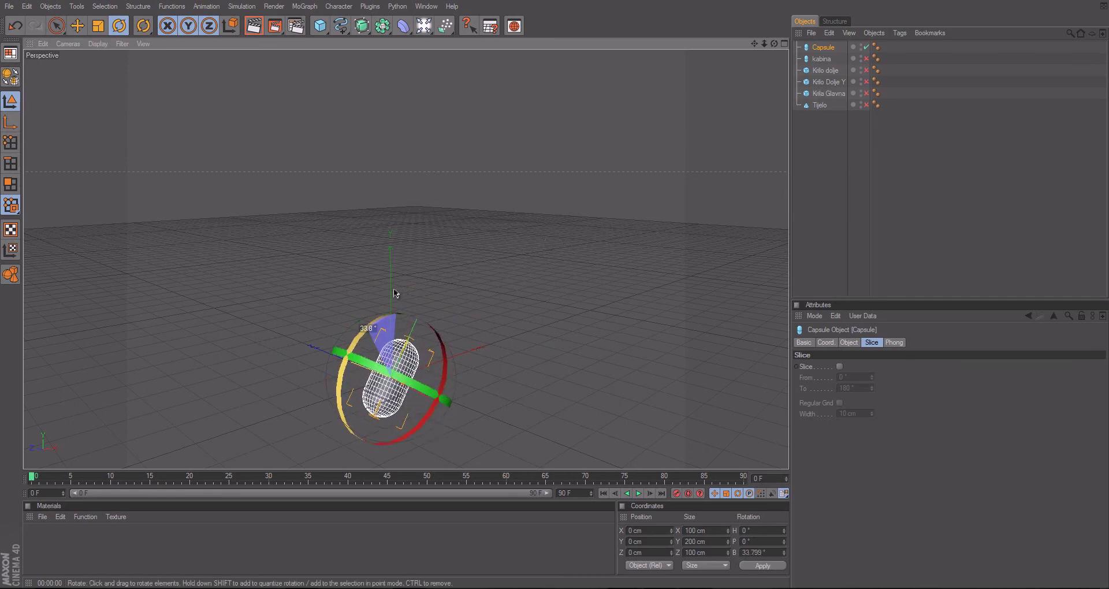
pyautogui.hotkey('ctrl', 'z')
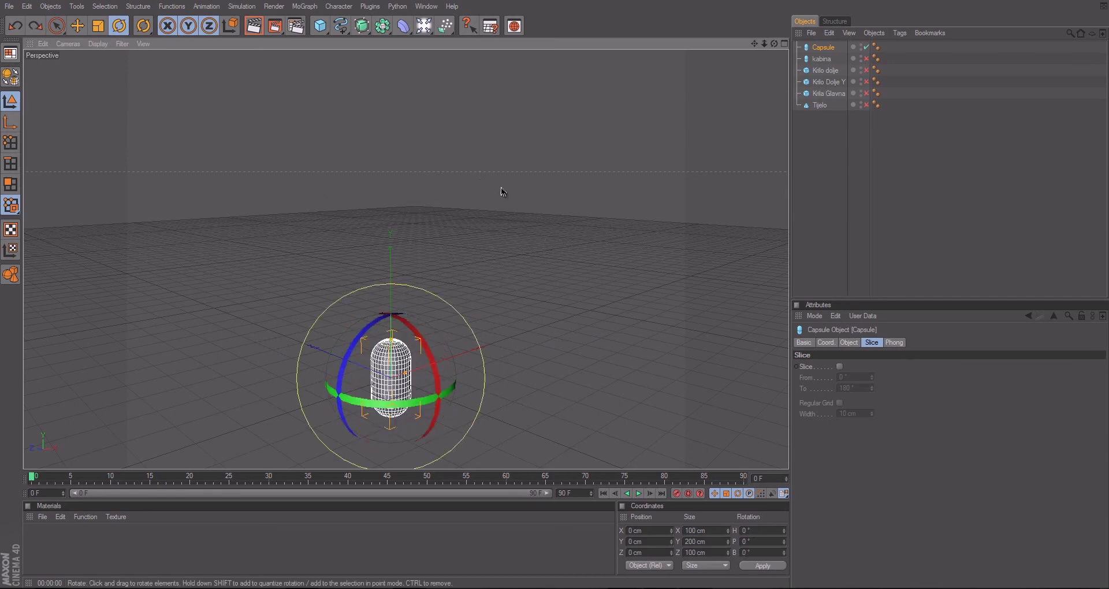
pyautogui.click(56, 26)
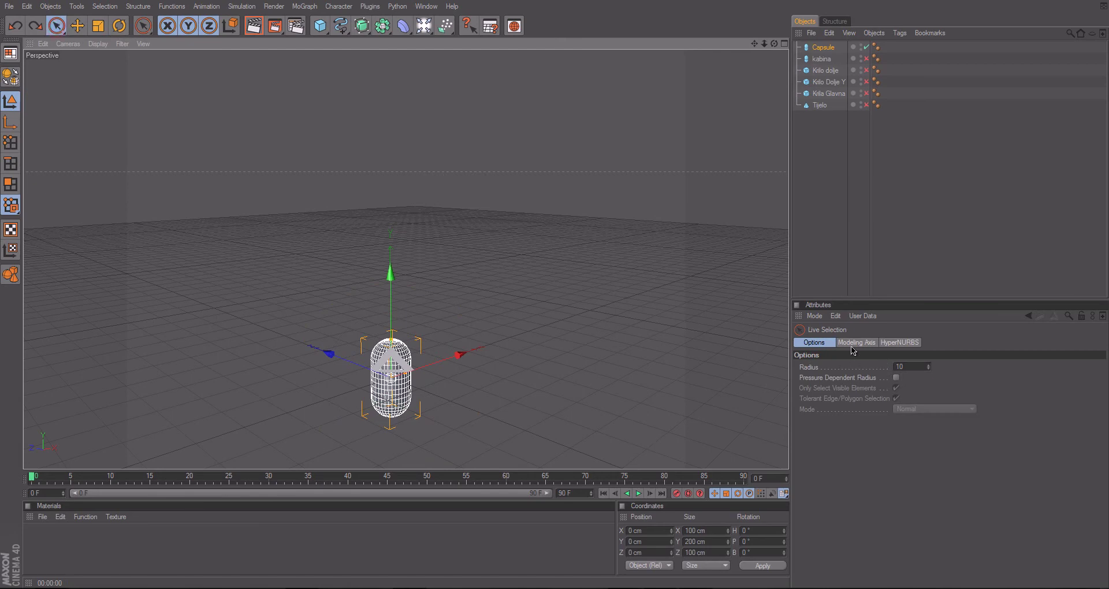
pyautogui.click(820, 50)
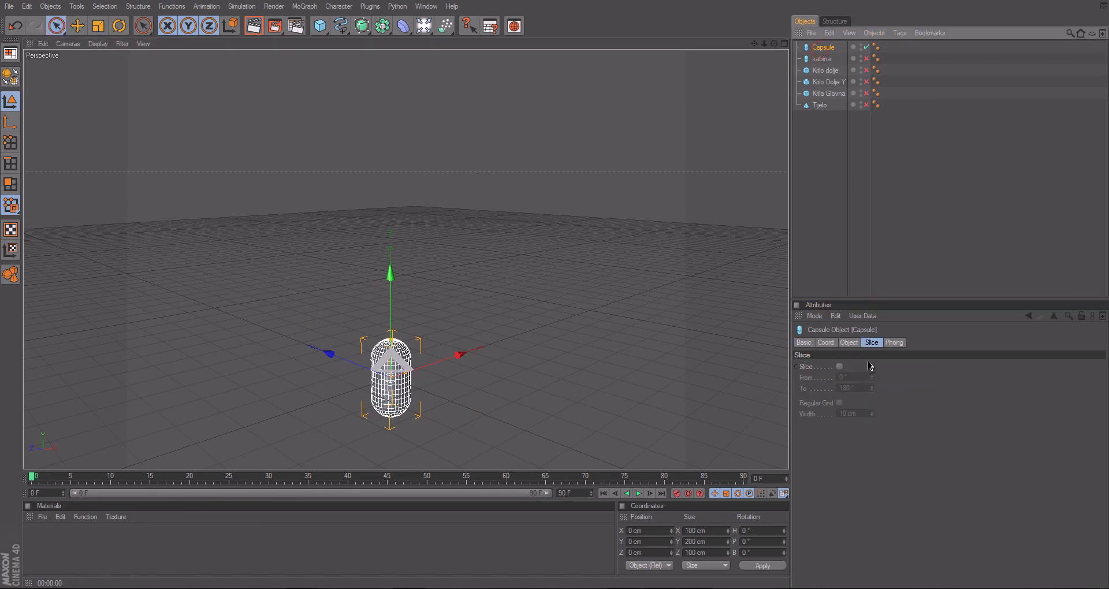
pyautogui.click(844, 344)
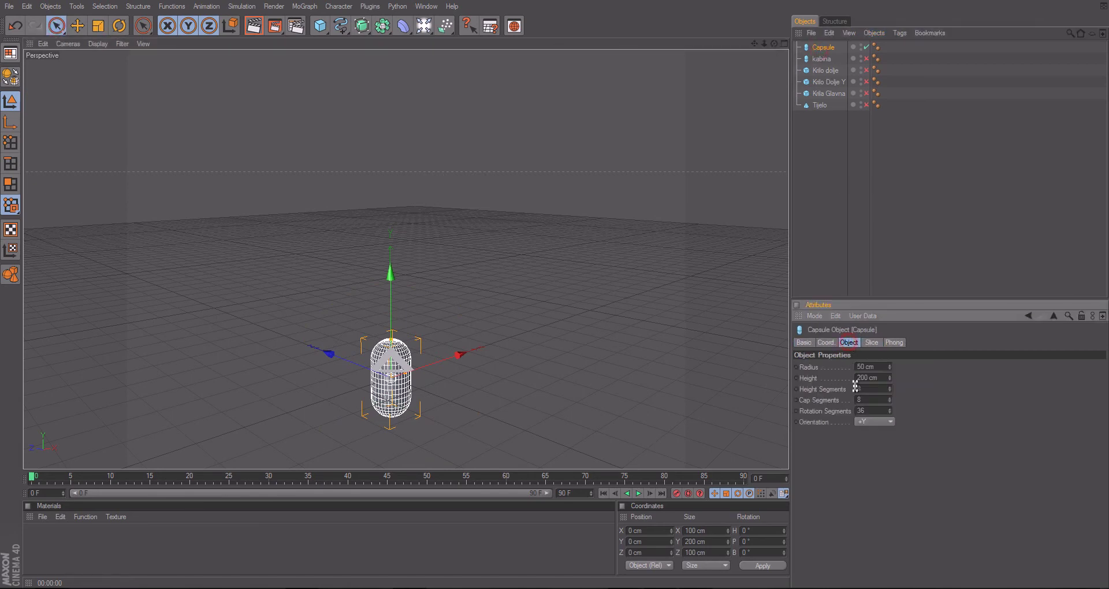
pyautogui.click(870, 424)
pyautogui.click(872, 434)
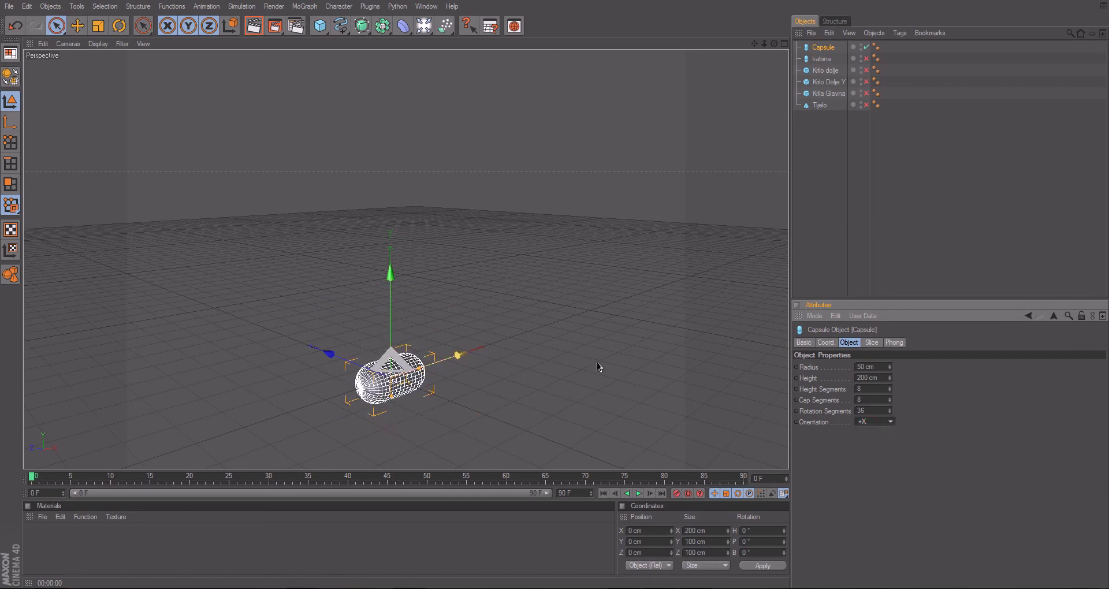
pyautogui.click(615, 362)
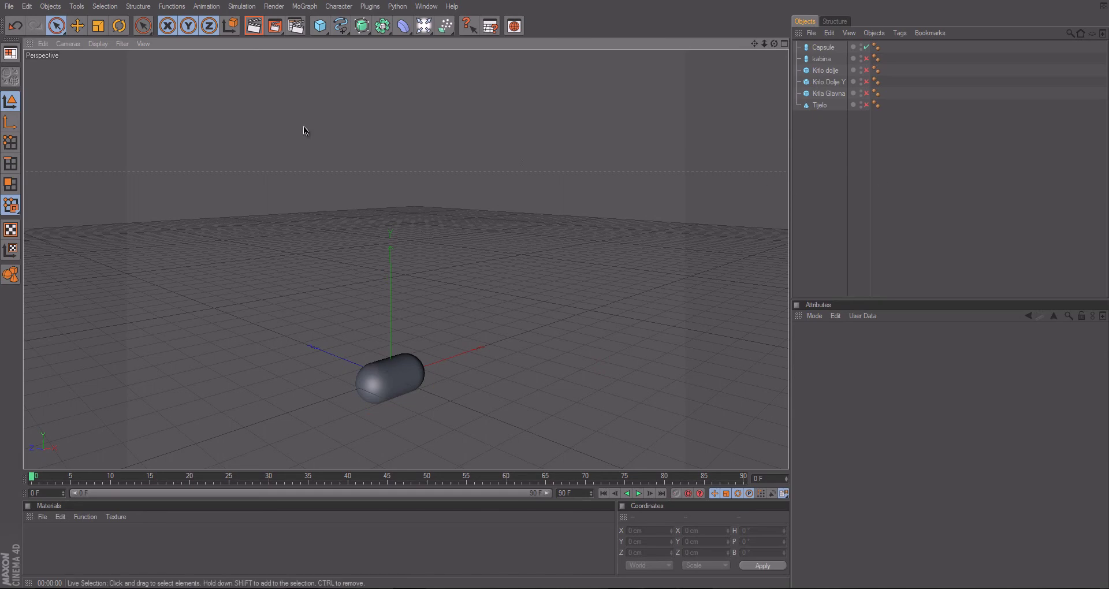
# - Add a +X-facing disc and place it at X -61.553 cm on the capsule's front end
pyautogui.click(319, 33)
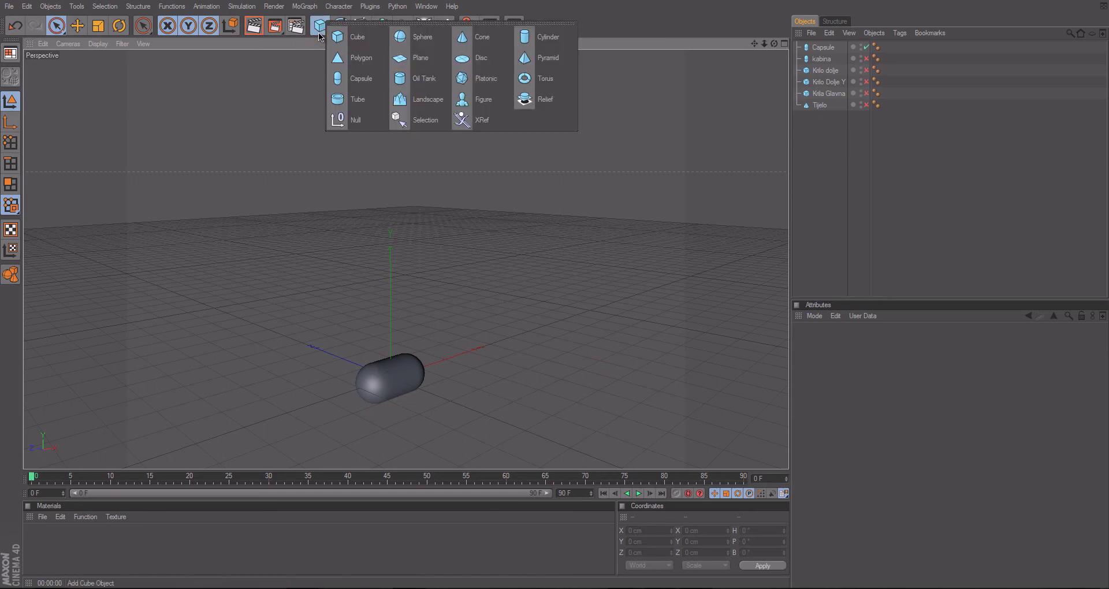
pyautogui.click(484, 58)
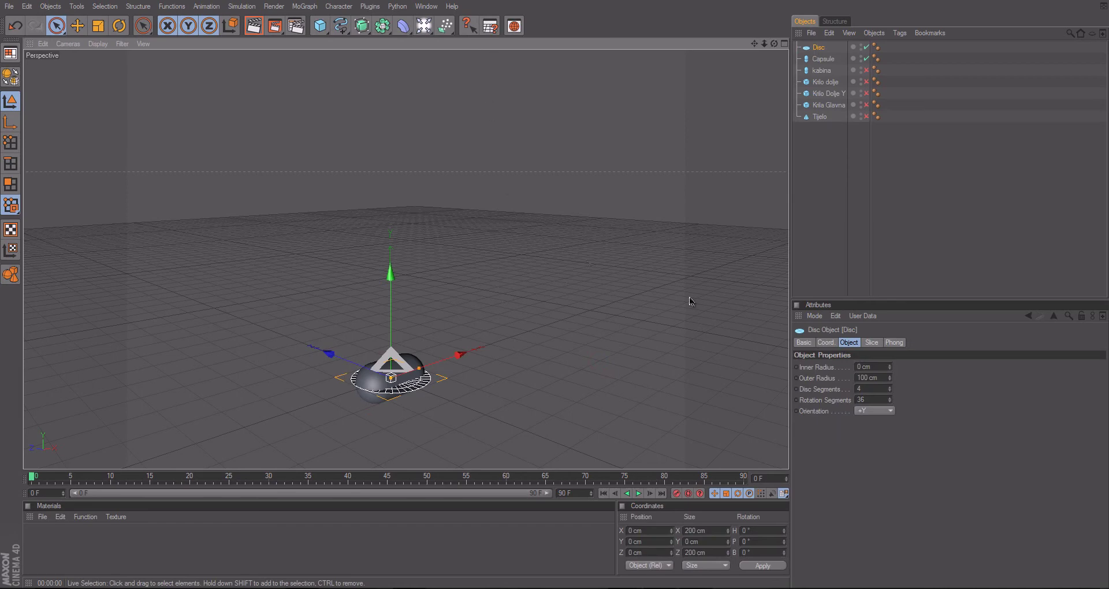
pyautogui.click(875, 410)
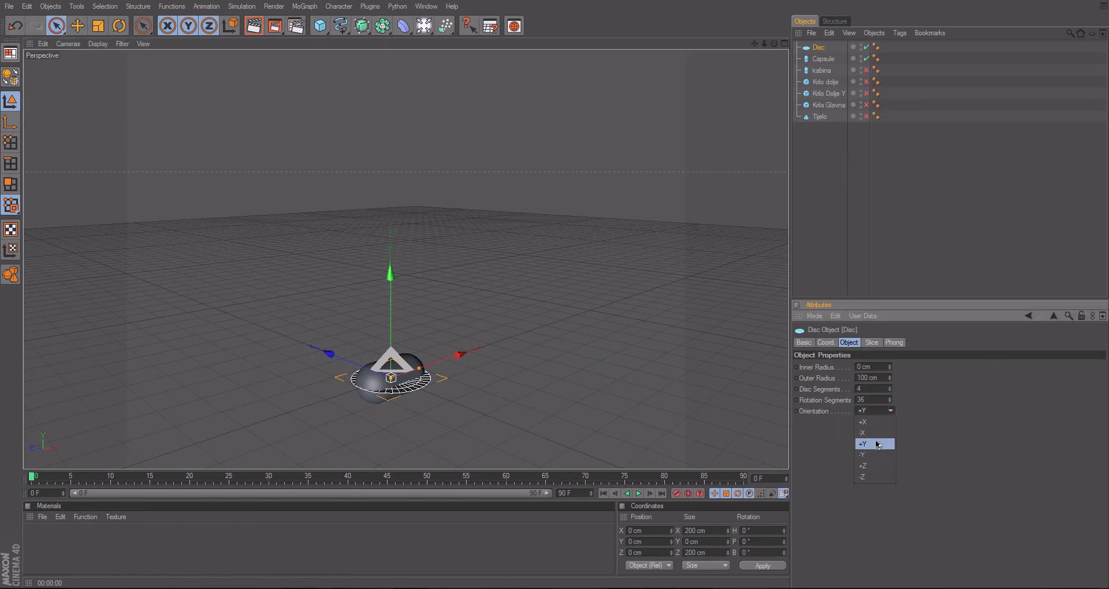
pyautogui.click(863, 422)
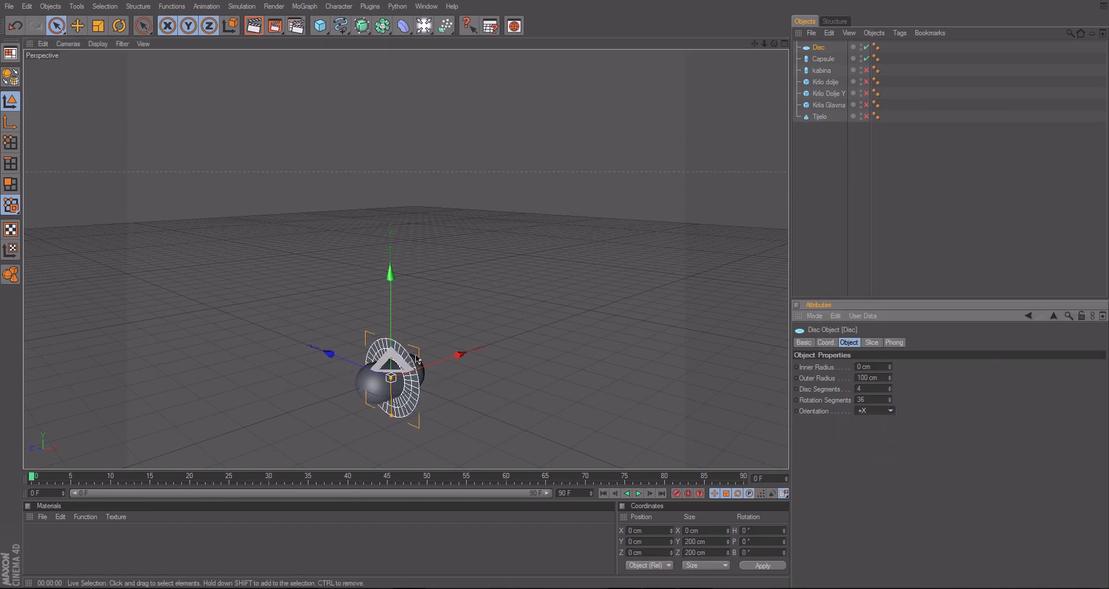
pyautogui.moveTo(458, 353); pyautogui.dragTo(556, 287)
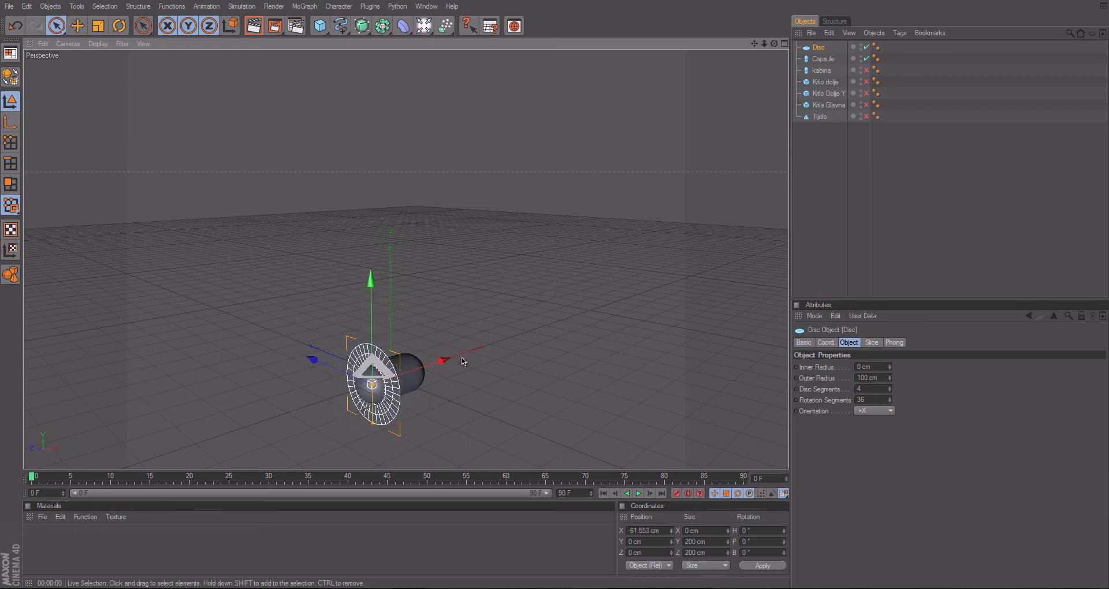
pyautogui.keyDown('alt'); pyautogui.moveTo(463, 362); pyautogui.dragTo(557, 292); pyautogui.keyUp('alt')
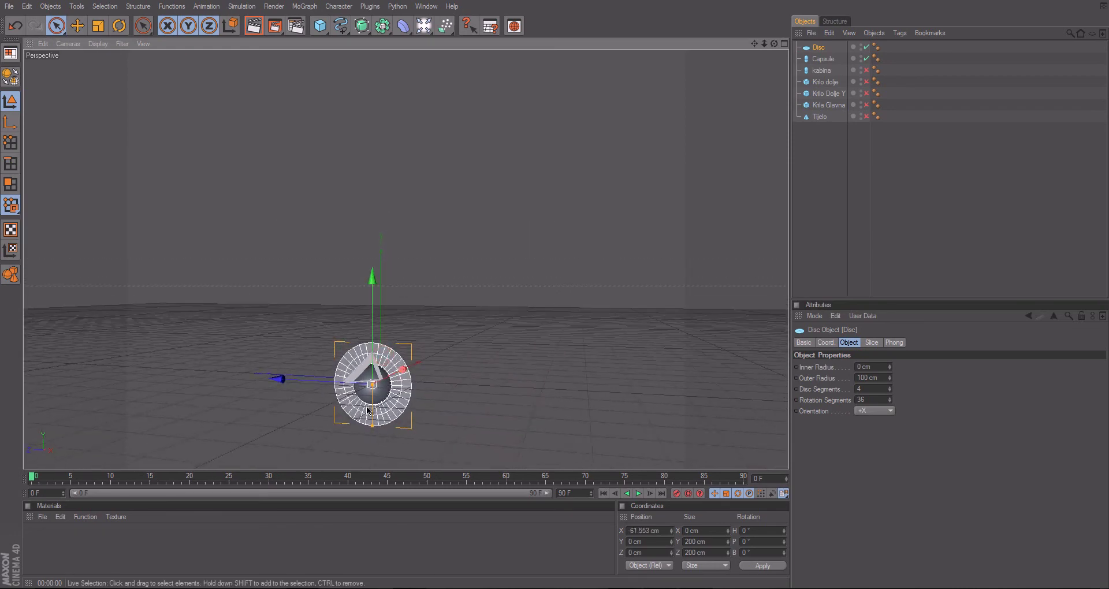
pyautogui.keyDown('alt'); pyautogui.moveTo(371, 410); pyautogui.dragTo(576, 290); pyautogui.keyUp('alt')
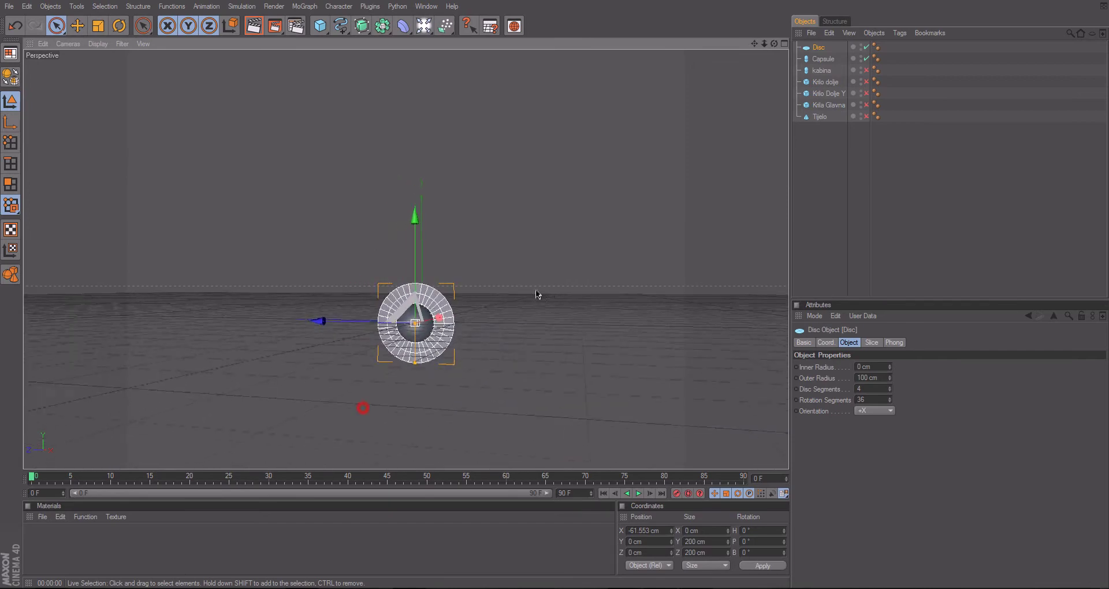
pyautogui.scroll(2, 576, 290)
pyautogui.scroll(2, 595, 278)
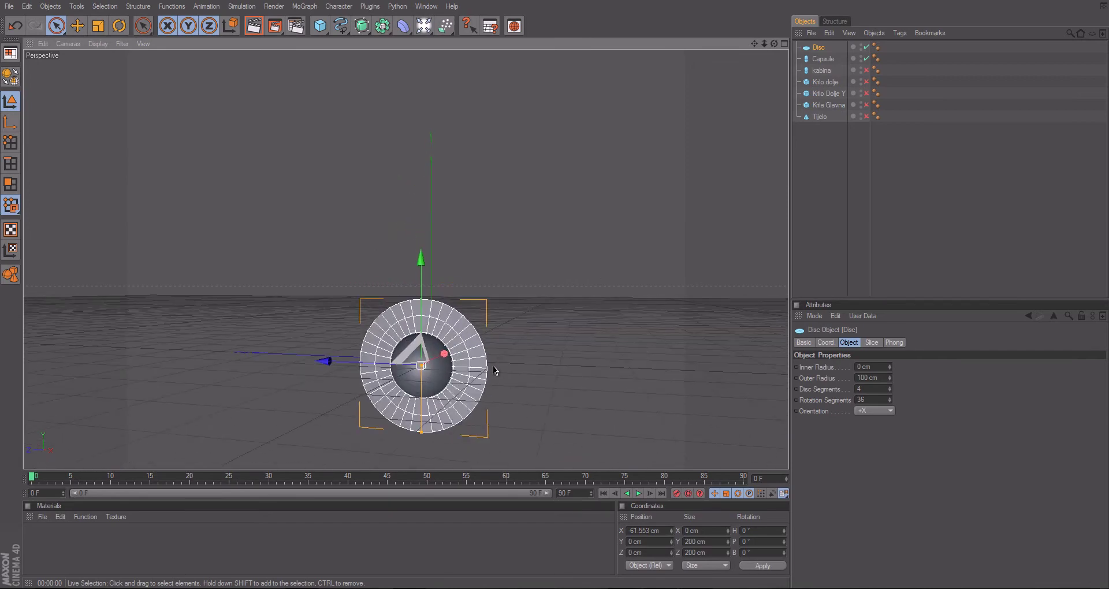
pyautogui.keyDown('alt'); pyautogui.moveTo(495, 370); pyautogui.dragTo(558, 289); pyautogui.keyUp('alt')
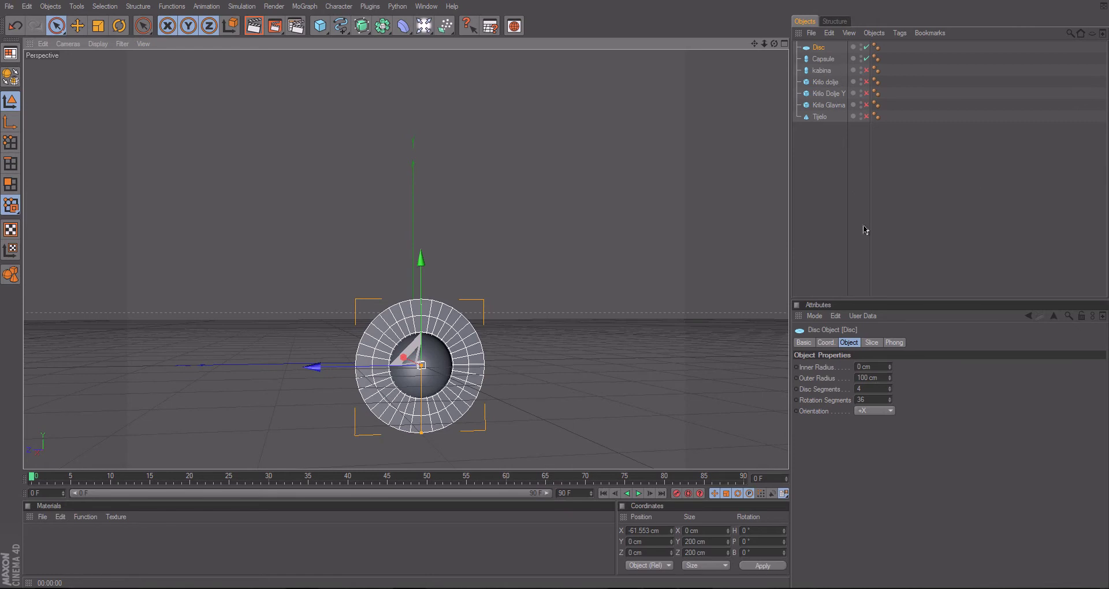
# - Slice the disc to a 67°–92° wedge and enlarge its outer radius to 255 cm
pyautogui.click(870, 343)
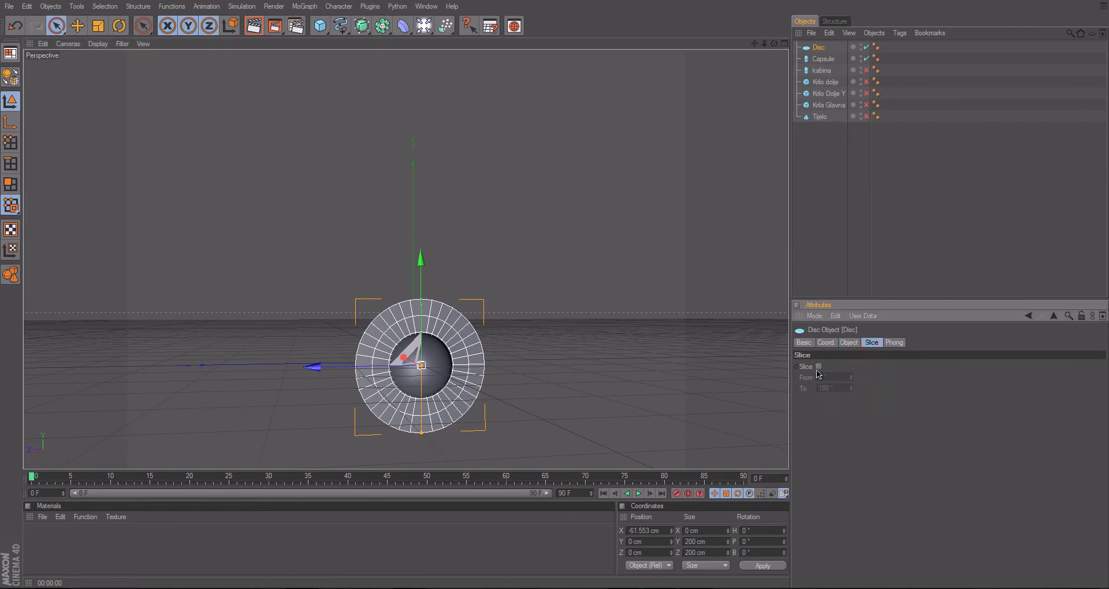
pyautogui.click(818, 368)
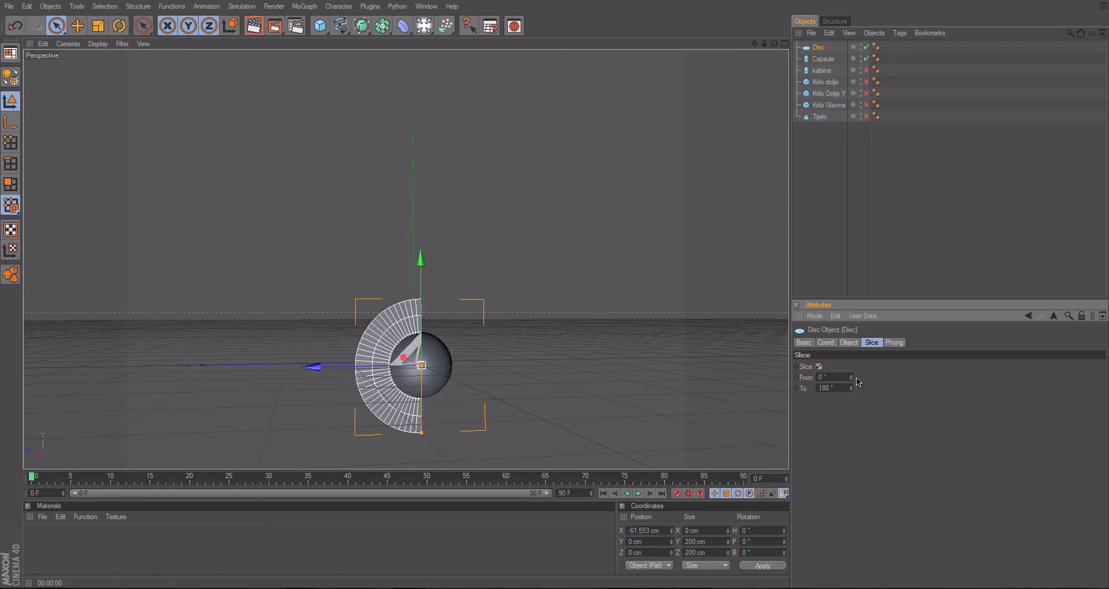
pyautogui.moveTo(852, 381); pyautogui.dragTo(853, 391)
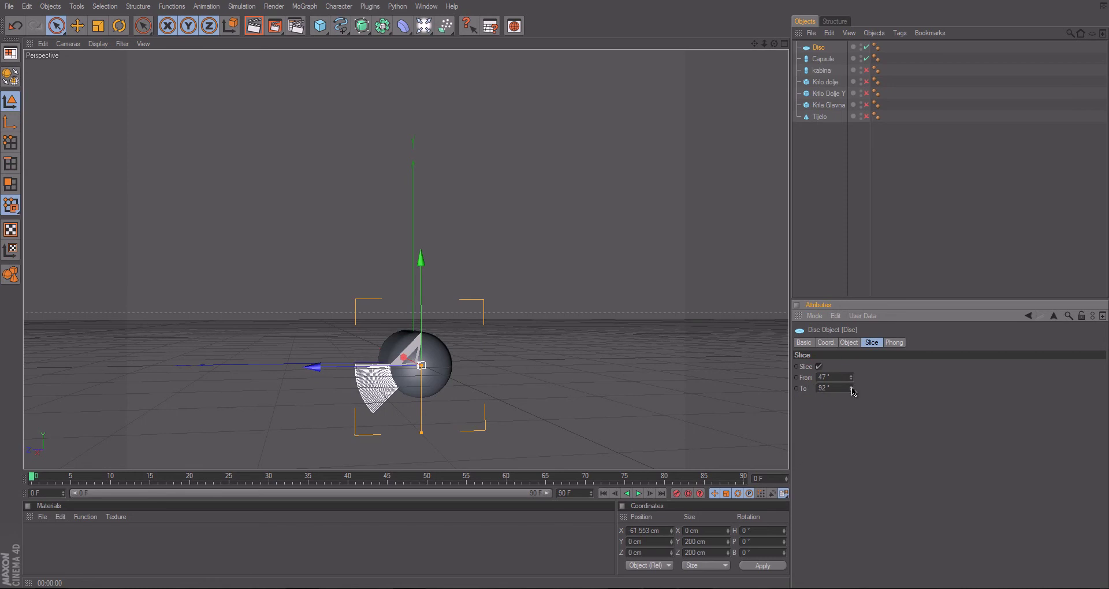
pyautogui.moveTo(850, 382); pyautogui.dragTo(850, 384)
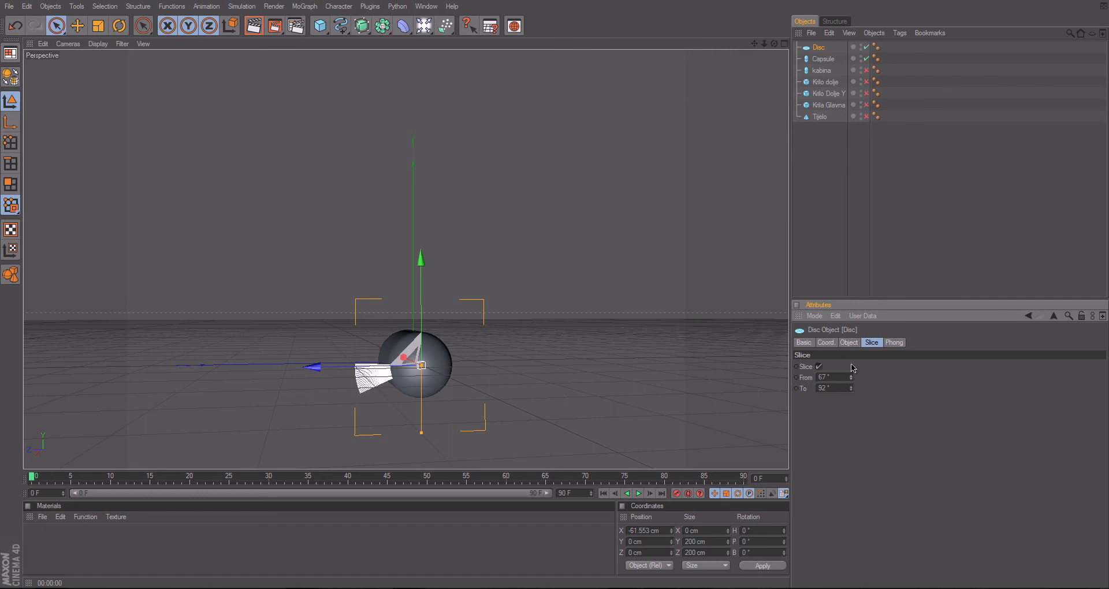
pyautogui.click(849, 343)
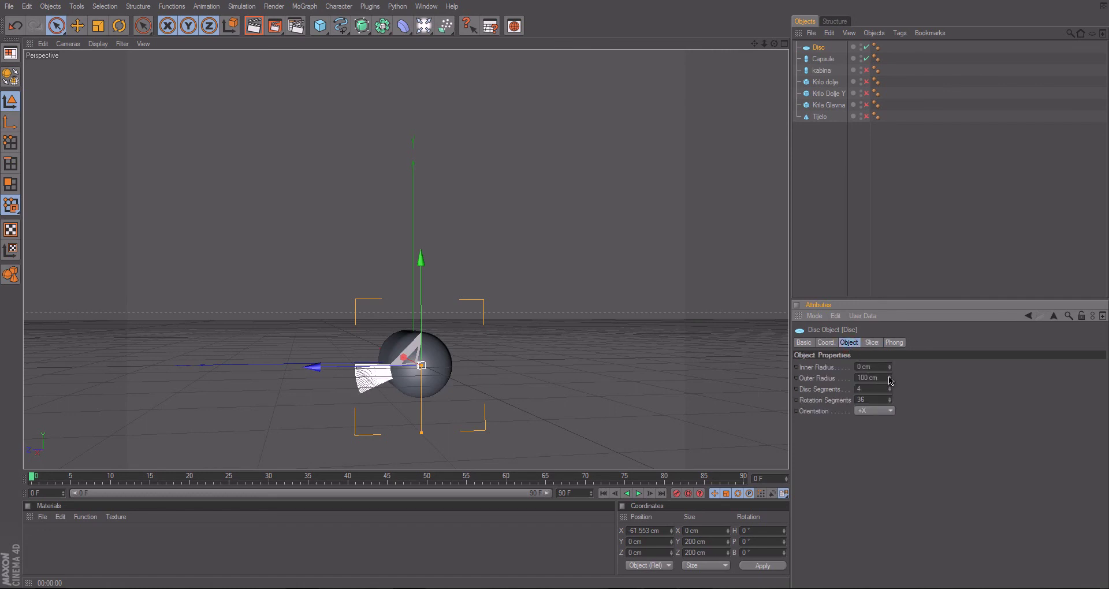
pyautogui.moveTo(890, 381); pyautogui.dragTo(890, 381)
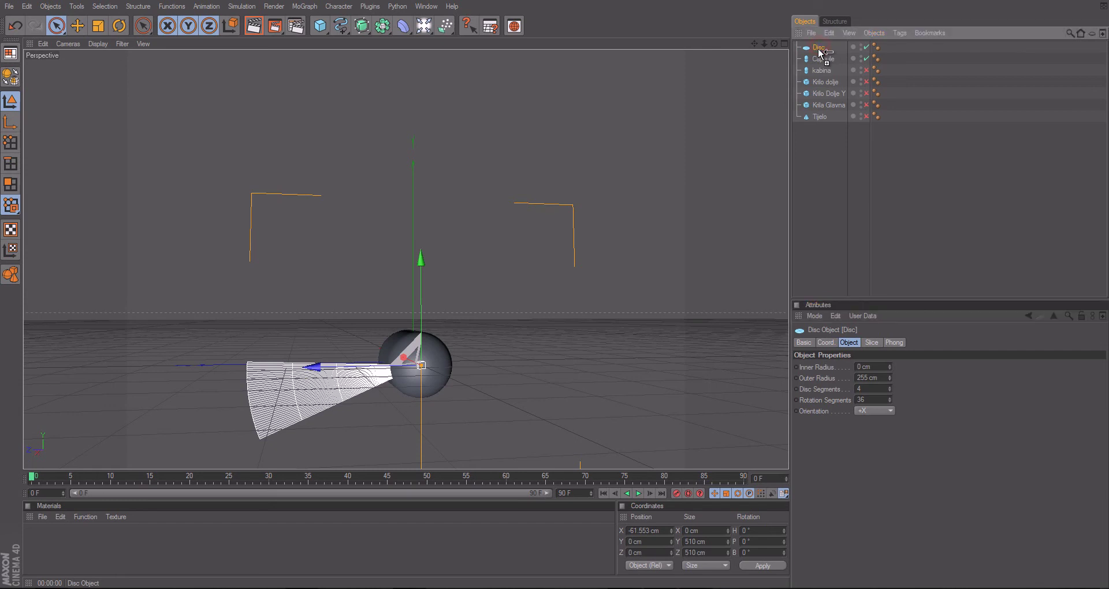
# - Duplicate Disc as Disc.1 and set its slice From angle to 270° for the opposite blade
pyautogui.keyDown('ctrl'); pyautogui.moveTo(820, 50); pyautogui.dragTo(837, 65); pyautogui.keyUp('ctrl')
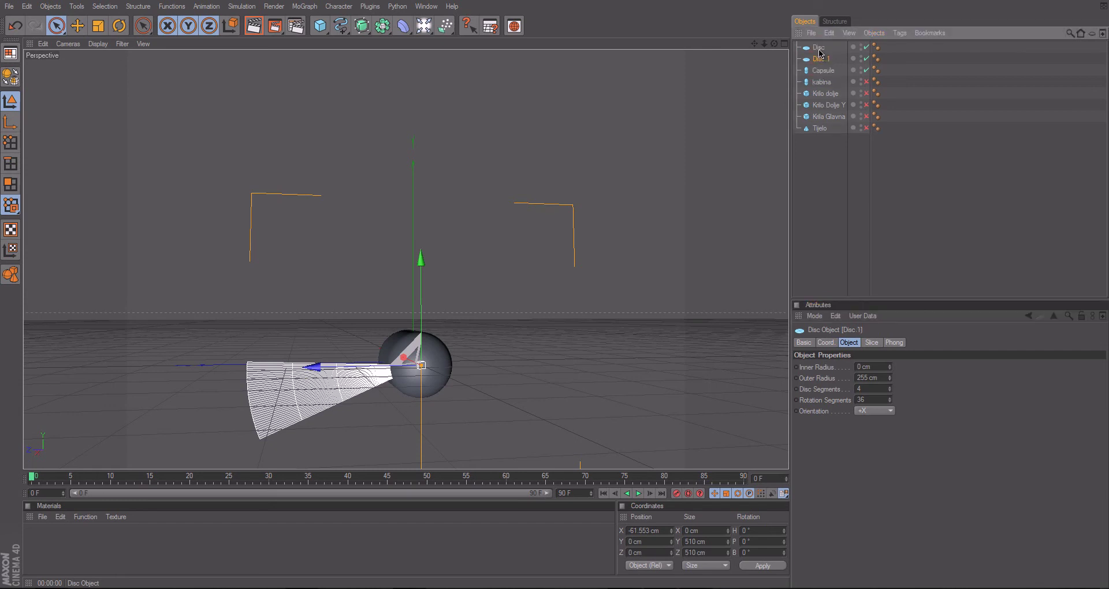
pyautogui.click(871, 342)
pyautogui.moveTo(850, 381); pyautogui.dragTo(833, 573)
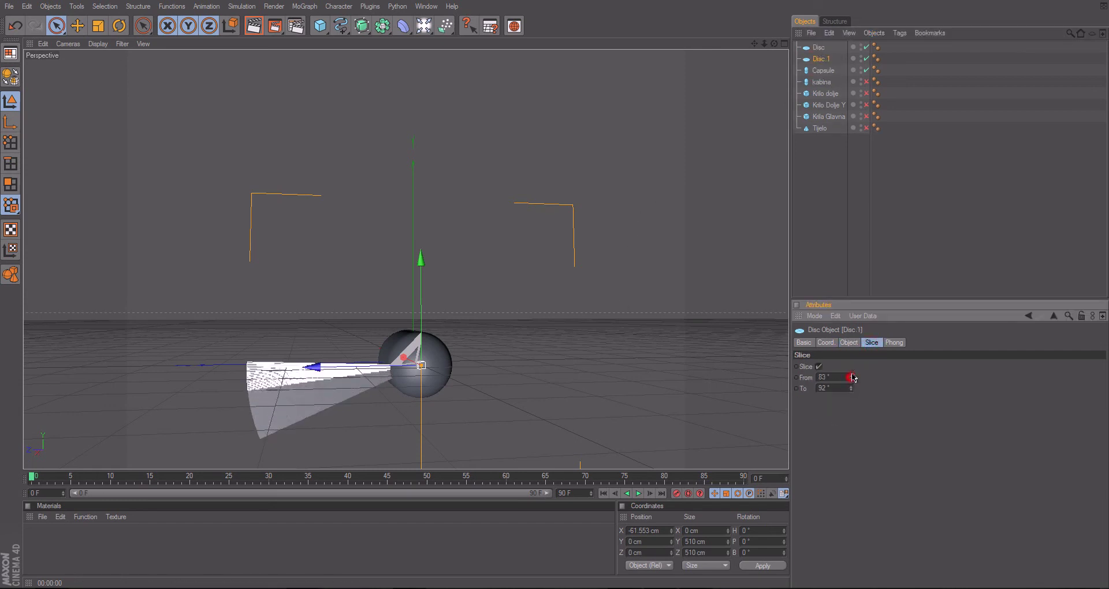
pyautogui.moveTo(850, 381); pyautogui.dragTo(863, 451)
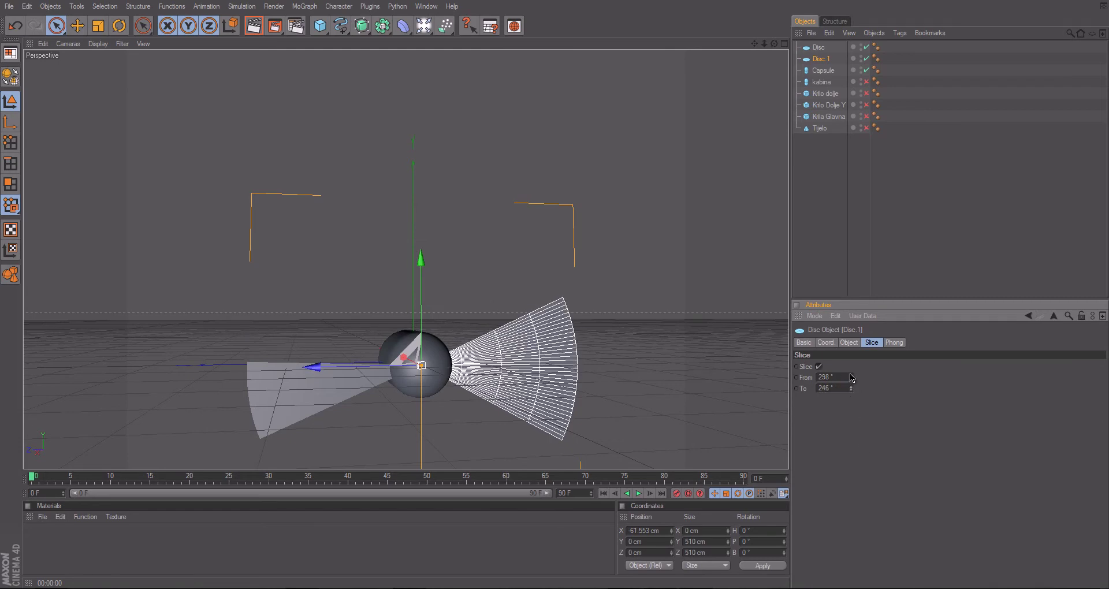
pyautogui.moveTo(851, 378); pyautogui.dragTo(850, 372)
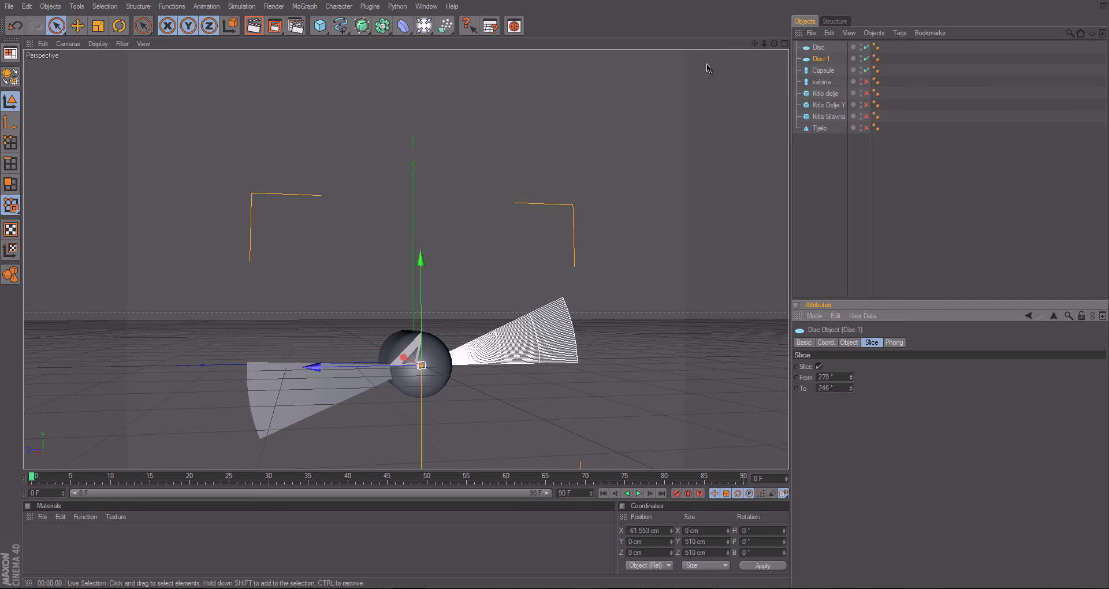
# - Check the original Disc's slice angles, deselect, and orbit to view the whole airplane
pyautogui.click(819, 48)
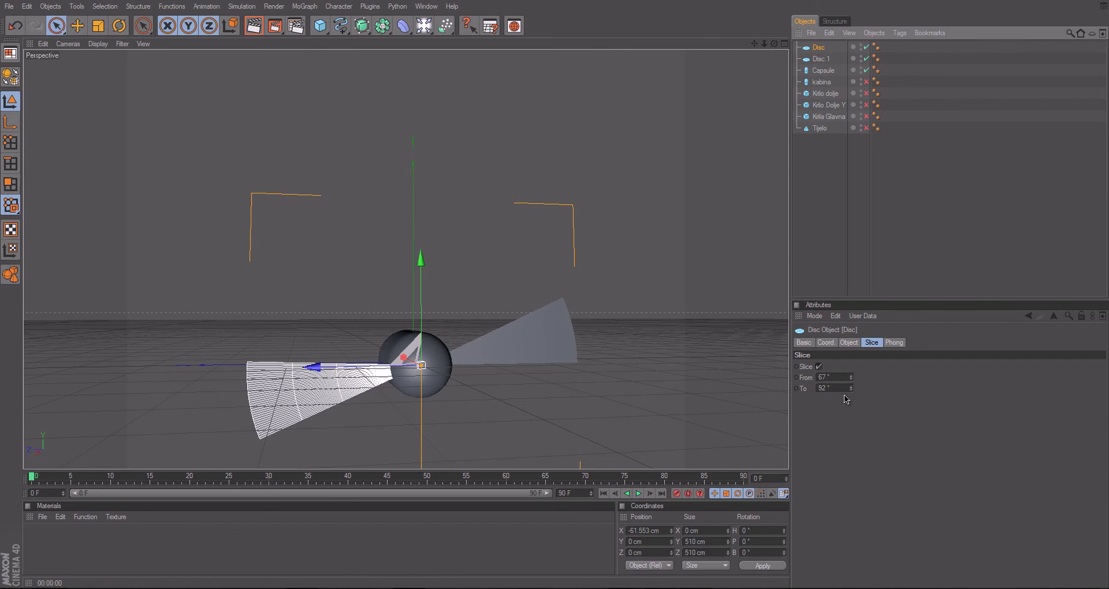
pyautogui.click(916, 389)
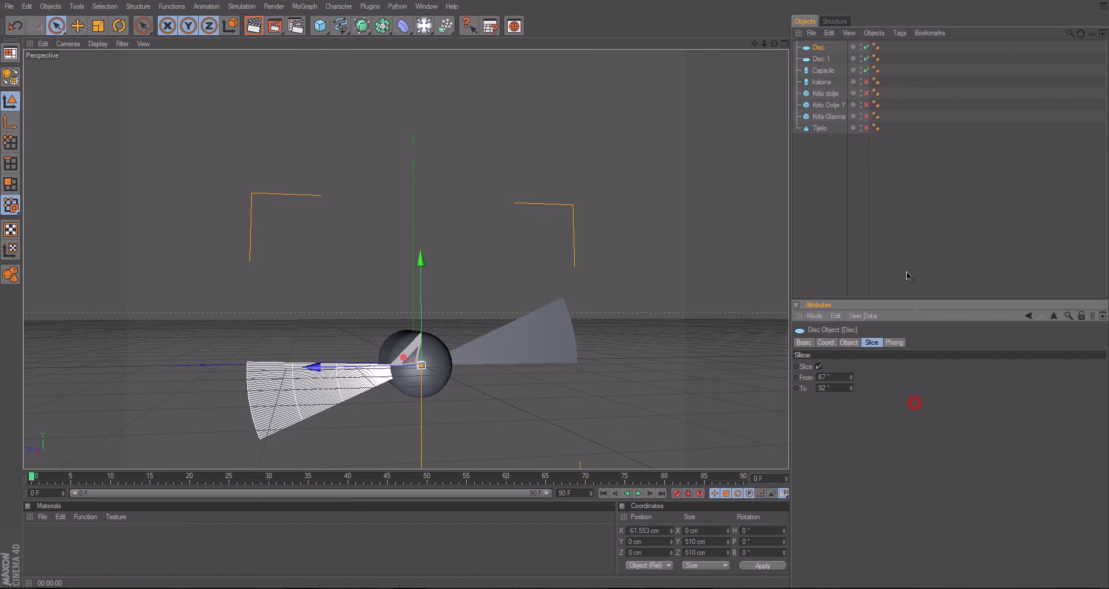
pyautogui.click(897, 239)
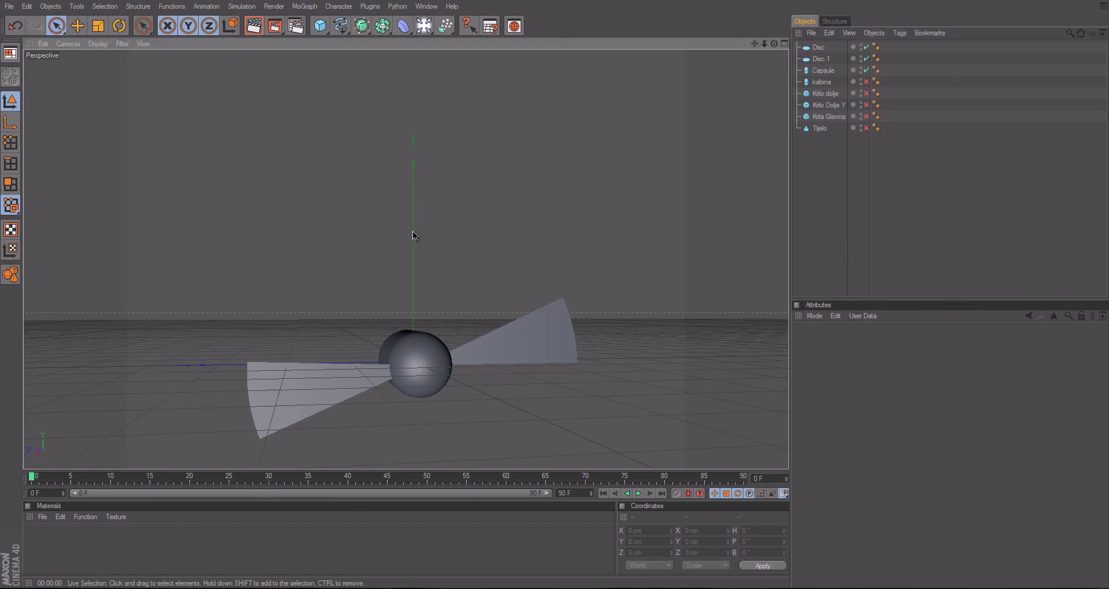
pyautogui.keyDown('alt'); pyautogui.moveTo(412, 231); pyautogui.dragTo(557, 288); pyautogui.keyUp('alt')
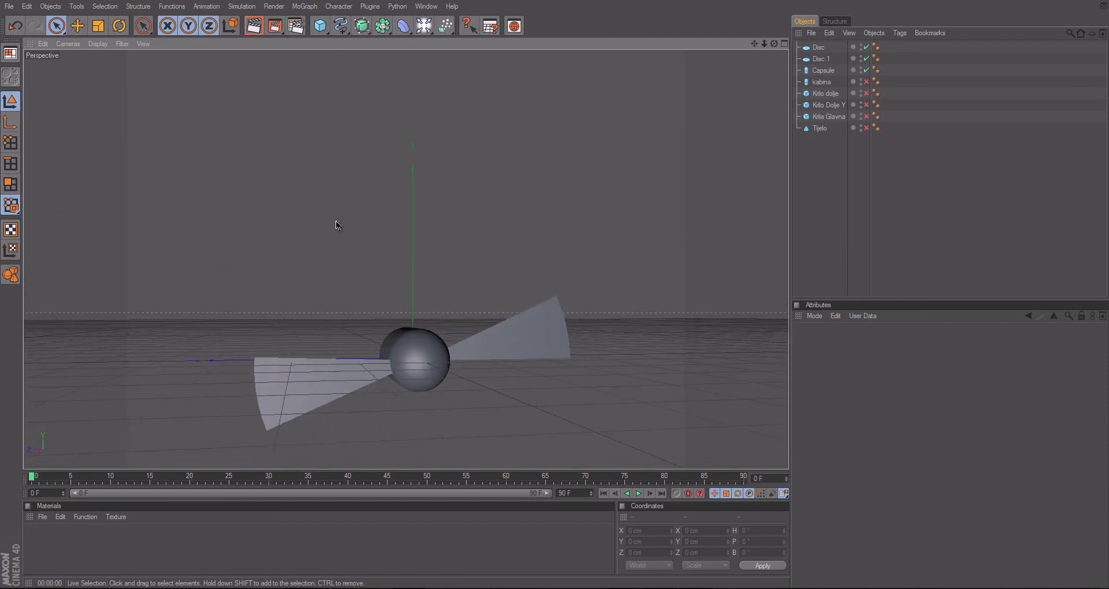
pyautogui.moveTo(420, 173)
pyautogui.keyDown('alt'); pyautogui.mouseDown()
pyautogui.moveTo(522, 295)
pyautogui.moveTo(609, 166)
pyautogui.mouseUp(); pyautogui.keyUp('alt')
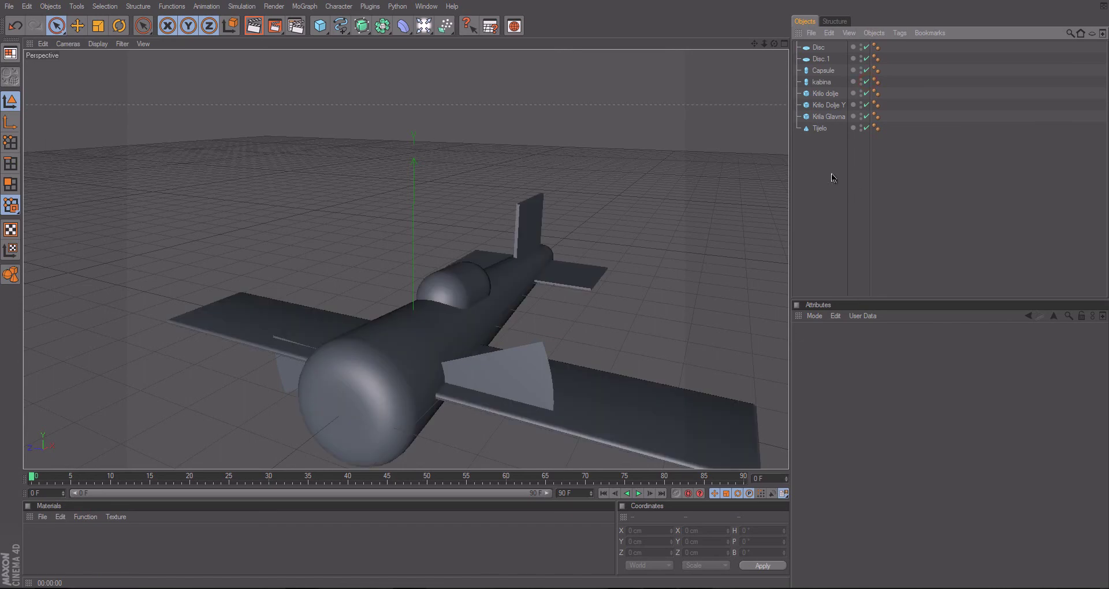
# - Parent Disc and Disc.1 under the Capsule hub in the Object Manager
pyautogui.click(828, 47)
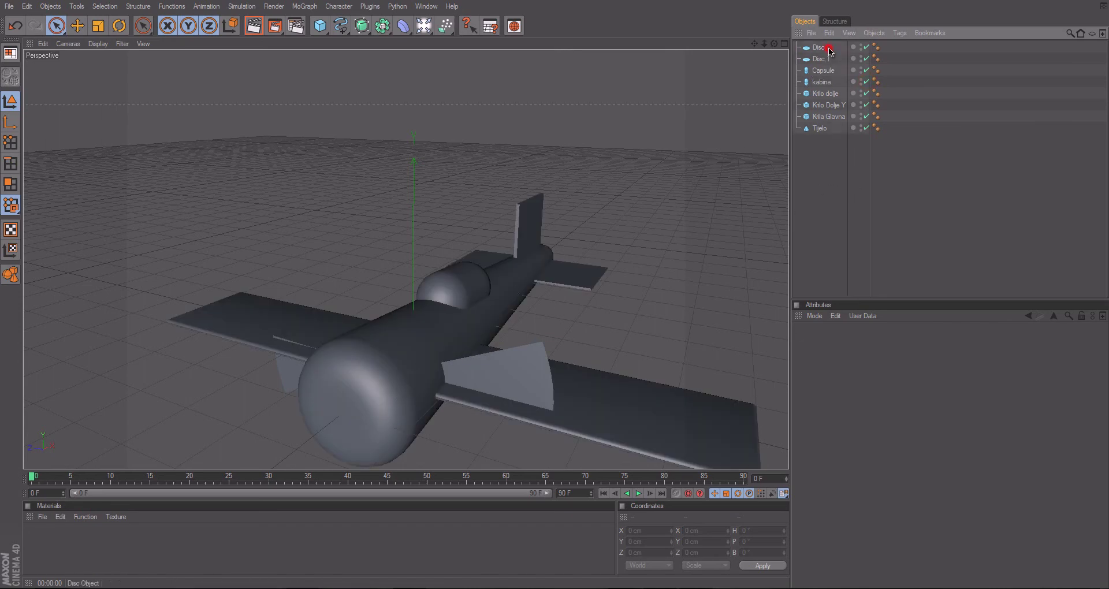
pyautogui.click(887, 218)
pyautogui.click(823, 71)
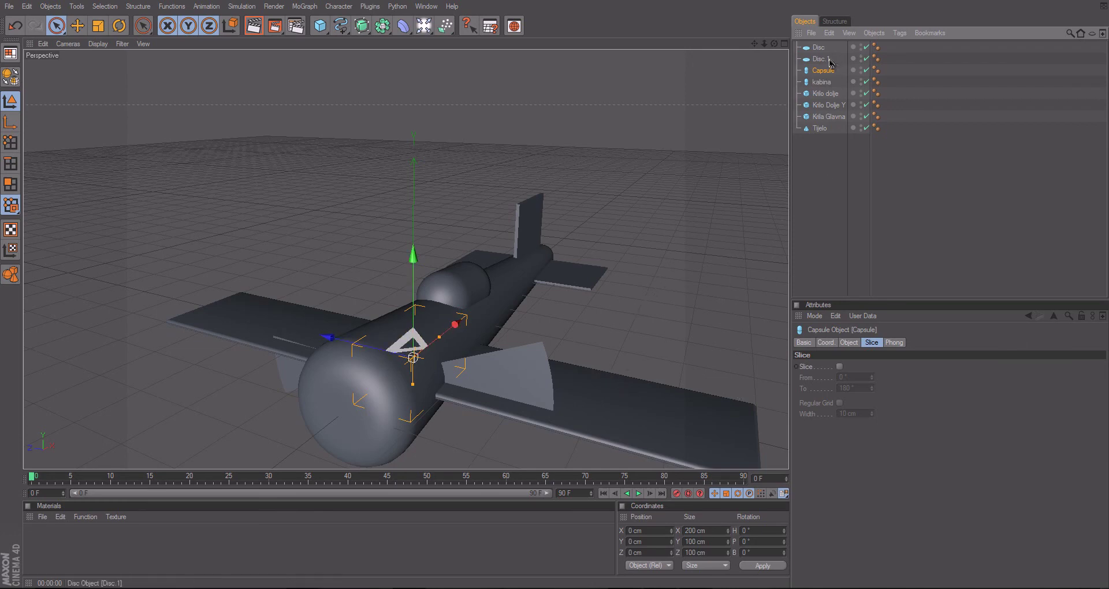
pyautogui.moveTo(820, 47)
pyautogui.mouseDown()
pyautogui.moveTo(823, 74)
pyautogui.moveTo(829, 63)
pyautogui.mouseUp()
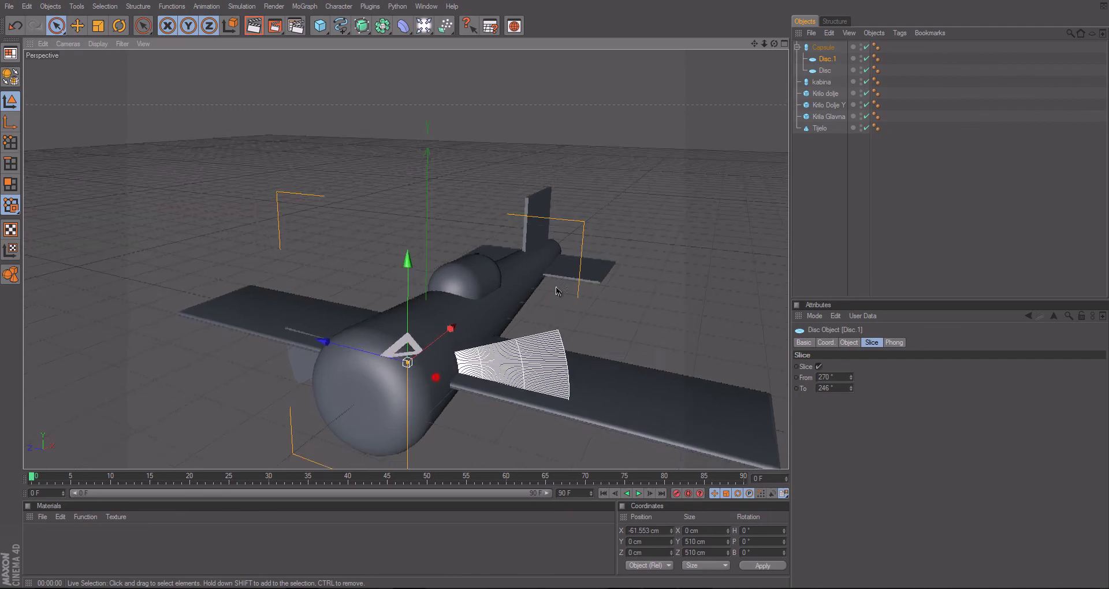
pyautogui.moveTo(439, 382)
pyautogui.keyDown('alt'); pyautogui.mouseDown()
pyautogui.moveTo(533, 292)
pyautogui.moveTo(584, 289)
pyautogui.mouseUp(); pyautogui.keyUp('alt')
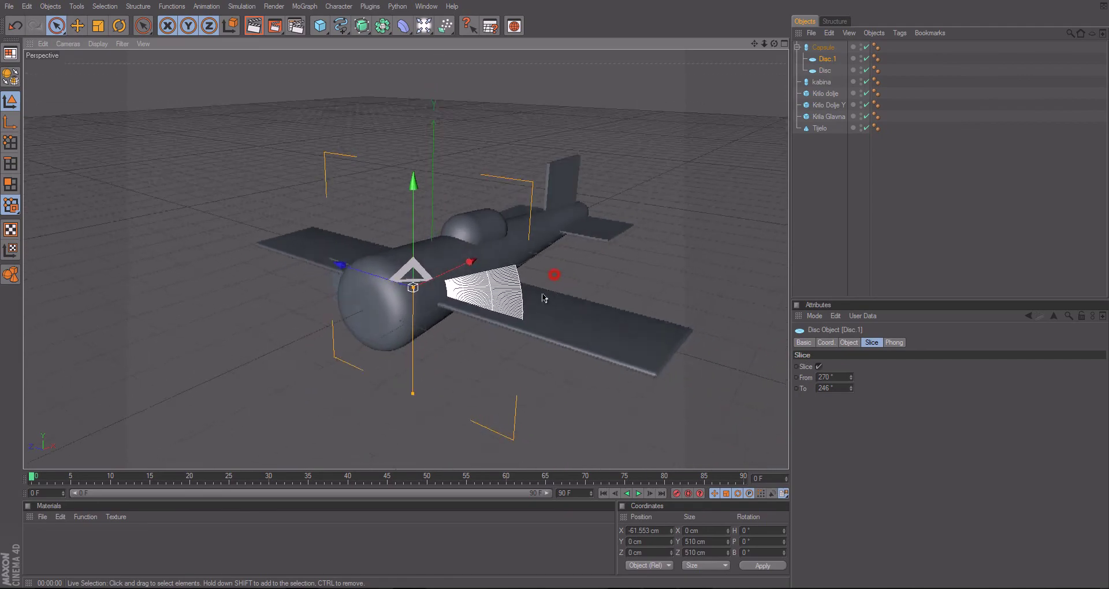
pyautogui.click(823, 48)
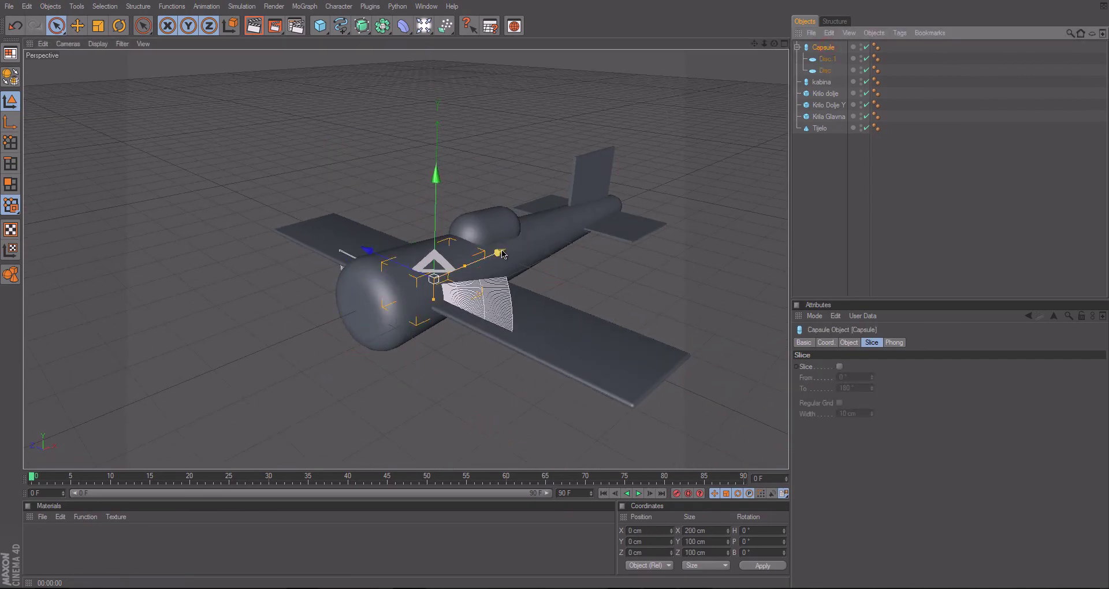
# - Move the Capsule hub to X -143 cm and enlarge both blades' Outer Radius to 313 cm
pyautogui.moveTo(508, 254); pyautogui.dragTo(553, 289)
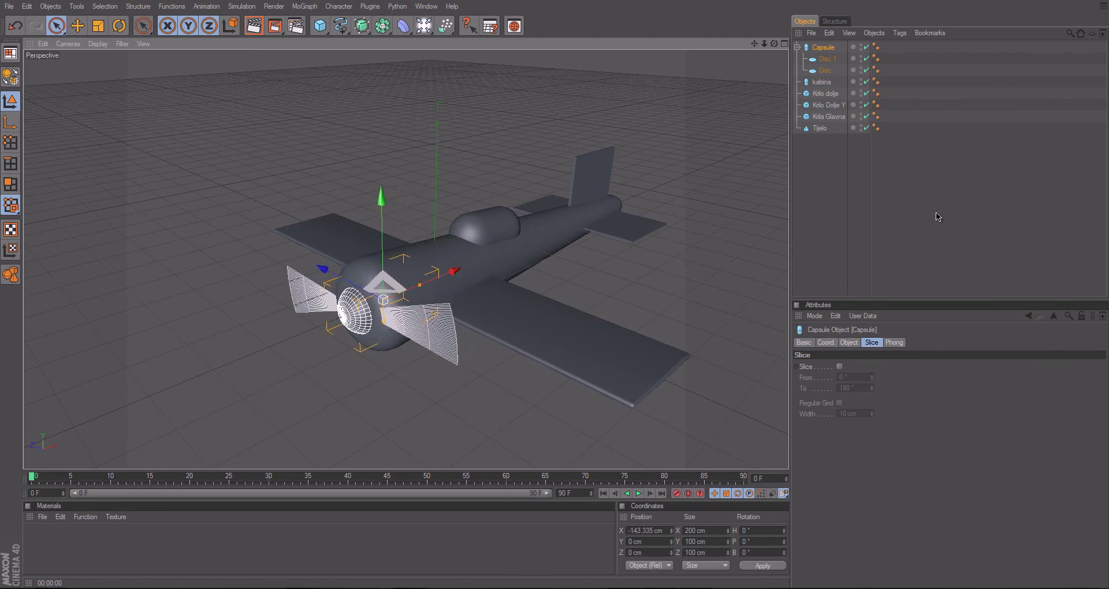
pyautogui.click(827, 59)
pyautogui.keyDown('ctrl'); pyautogui.click(826, 70); pyautogui.keyUp('ctrl')
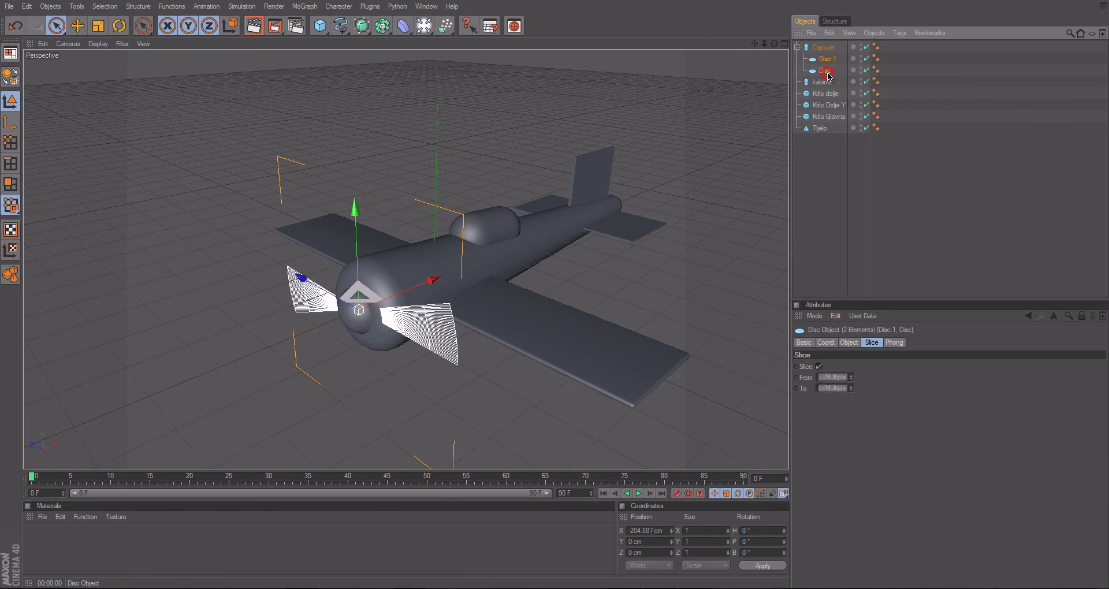
pyautogui.click(848, 342)
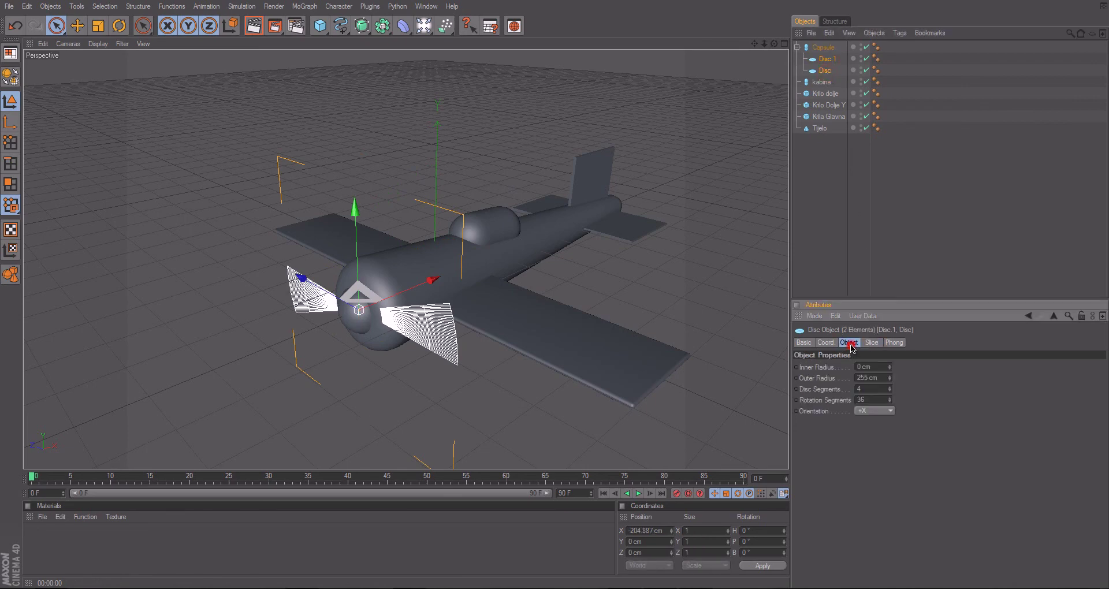
pyautogui.moveTo(888, 379); pyautogui.dragTo(888, 370)
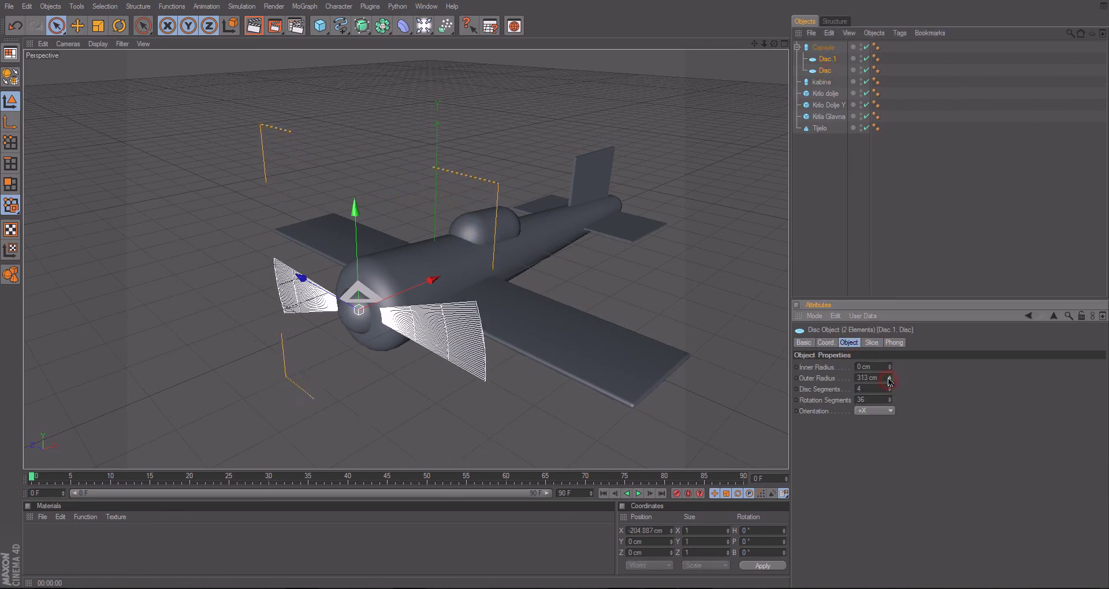
pyautogui.click(870, 257)
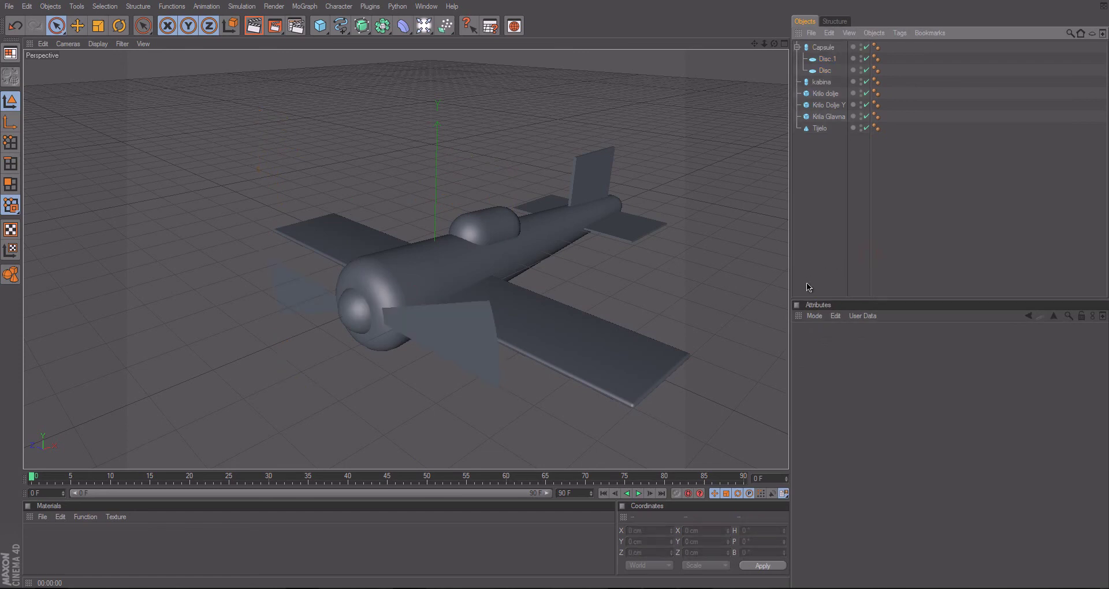
# - Rotate Disc.1 about 5.4° on B and tilt Disc slightly the opposite way
pyautogui.click(827, 58)
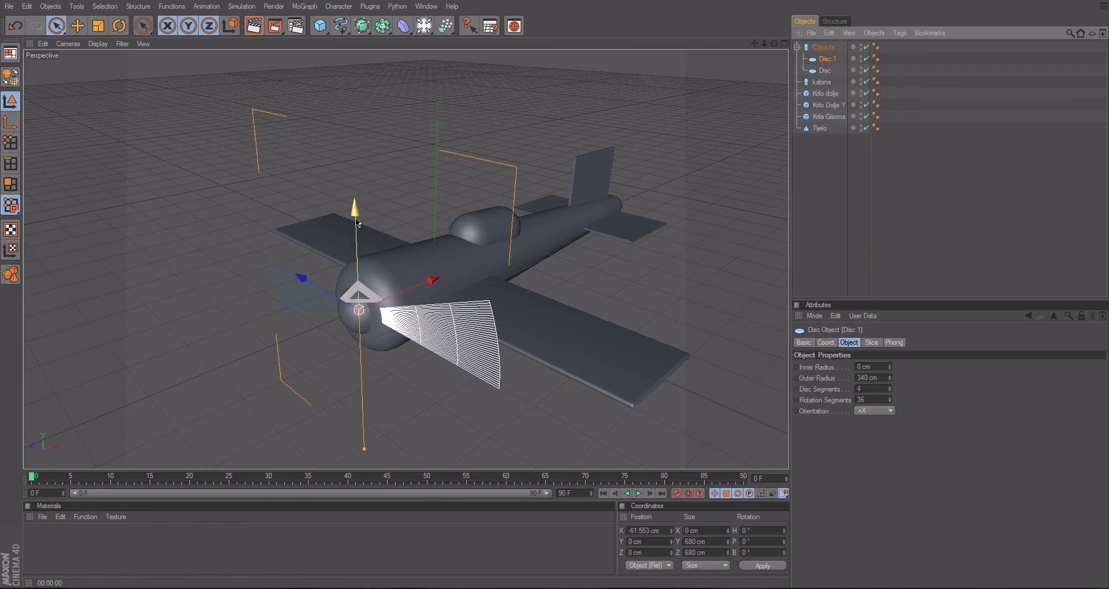
pyautogui.press('r')
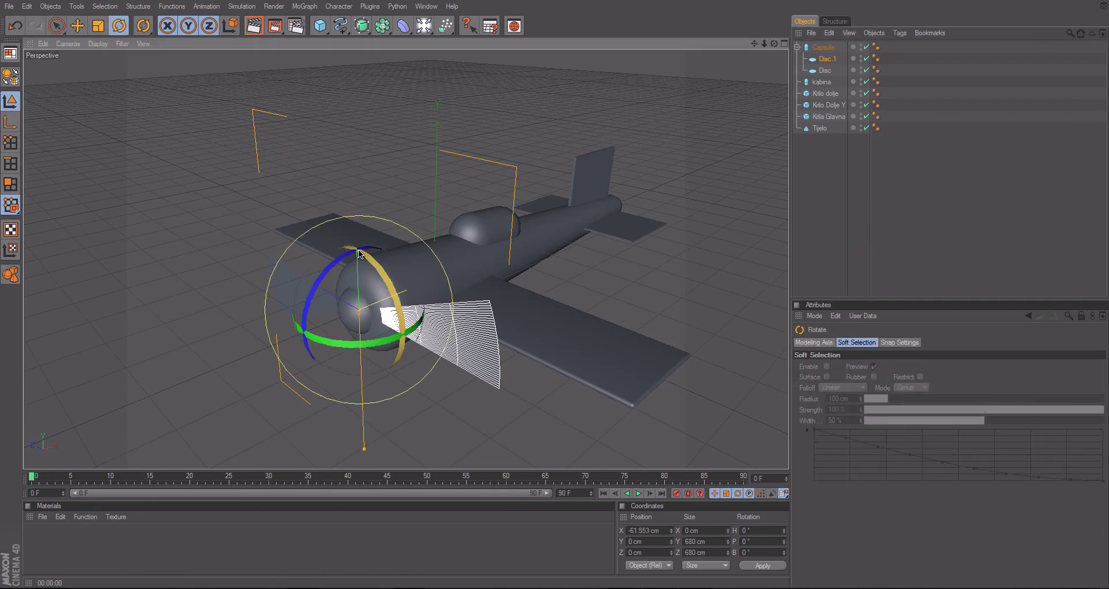
pyautogui.moveTo(331, 268); pyautogui.dragTo(336, 267)
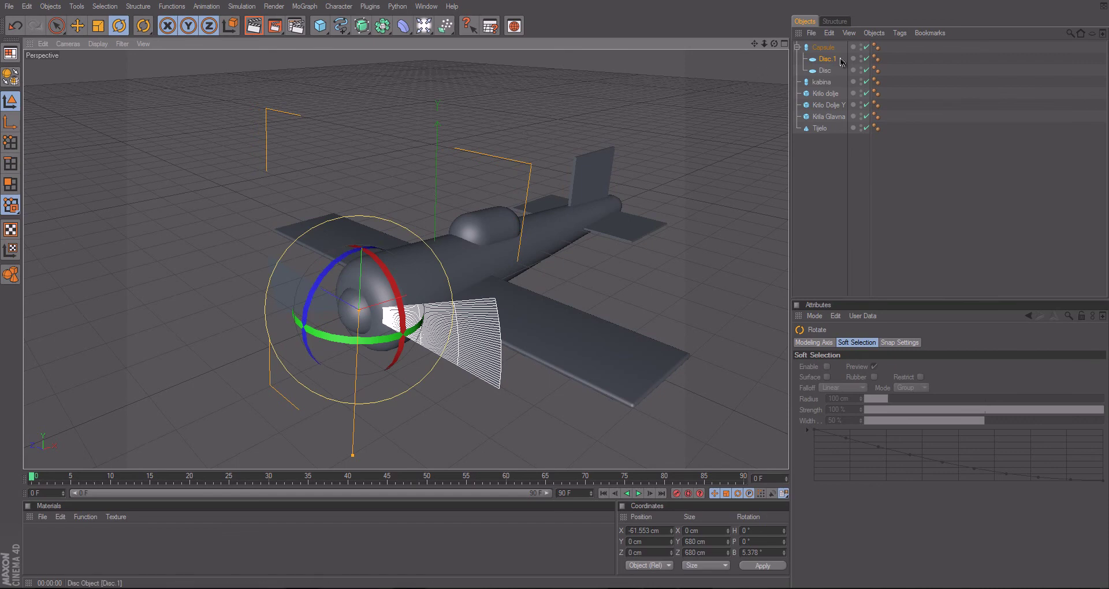
pyautogui.click(824, 70)
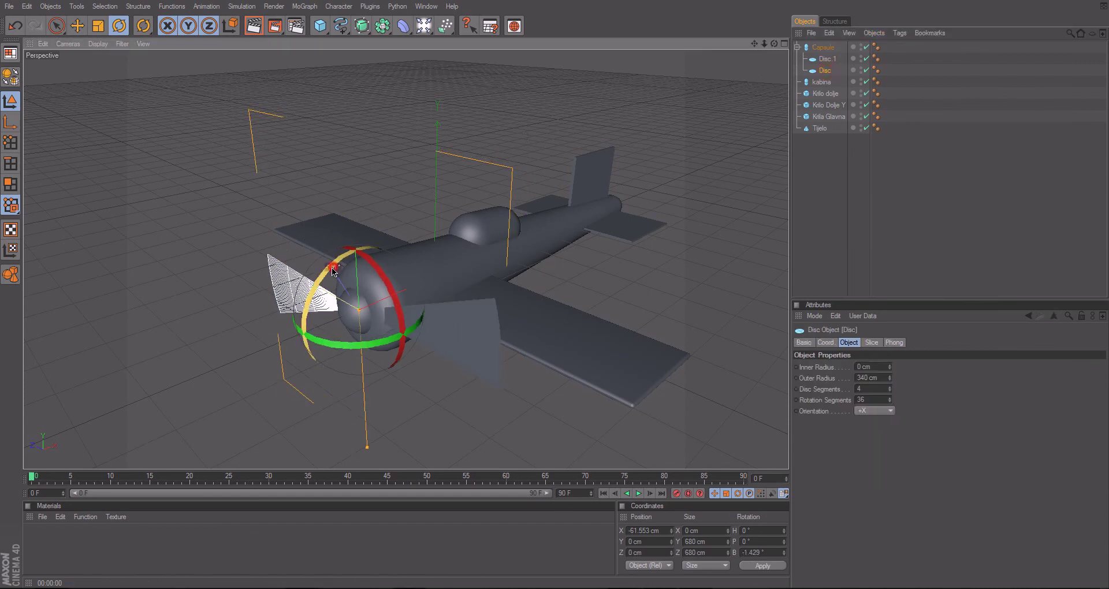
pyautogui.moveTo(303, 290); pyautogui.dragTo(296, 293)
pyautogui.click(829, 204)
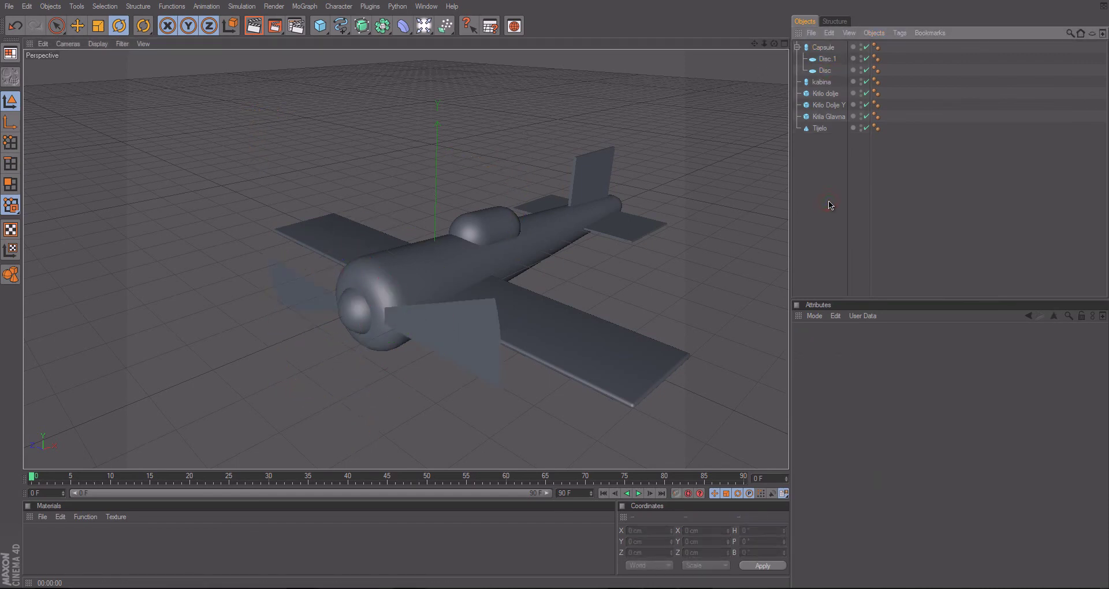
# - Rename the Capsule to 'Motor', correcting the initial 'Mtoro' typo
pyautogui.click(827, 59)
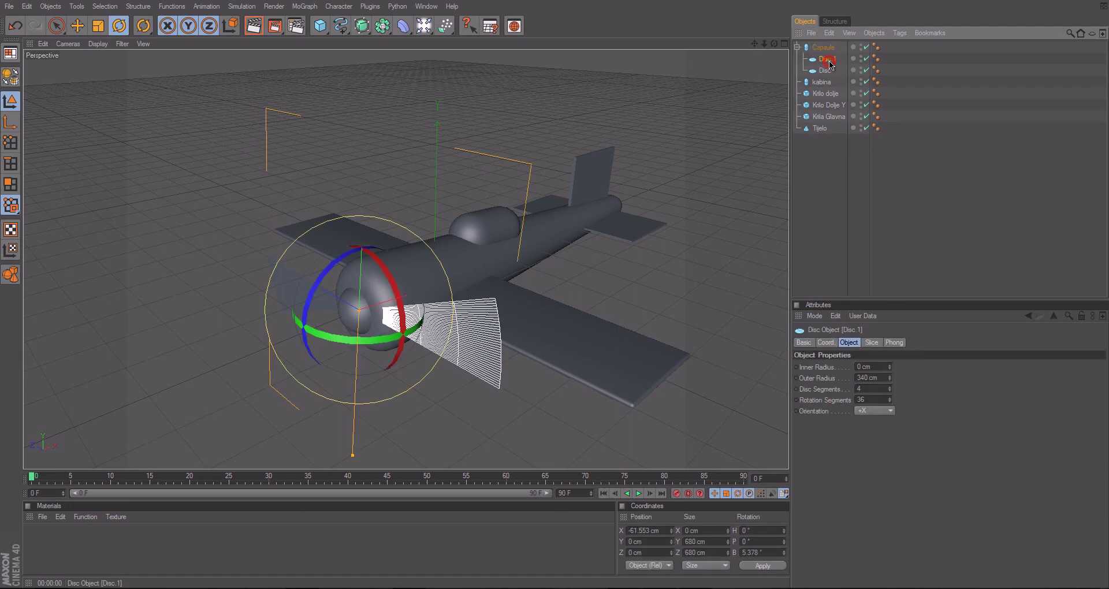
pyautogui.doubleClick(825, 47)
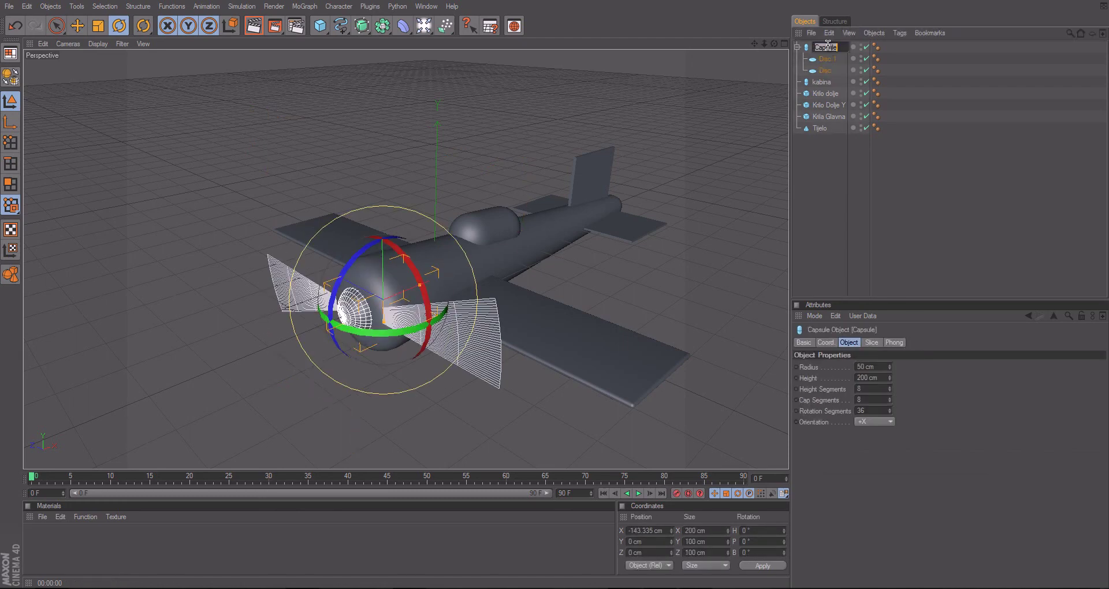
pyautogui.write('Mtoro')
pyautogui.press('Return')
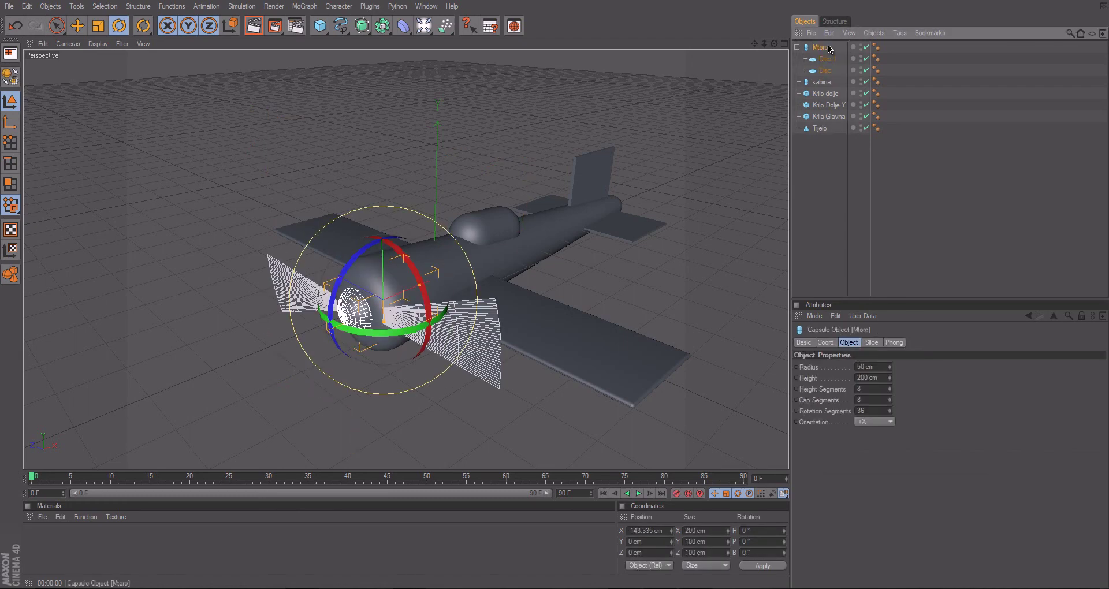
pyautogui.doubleClick(827, 46)
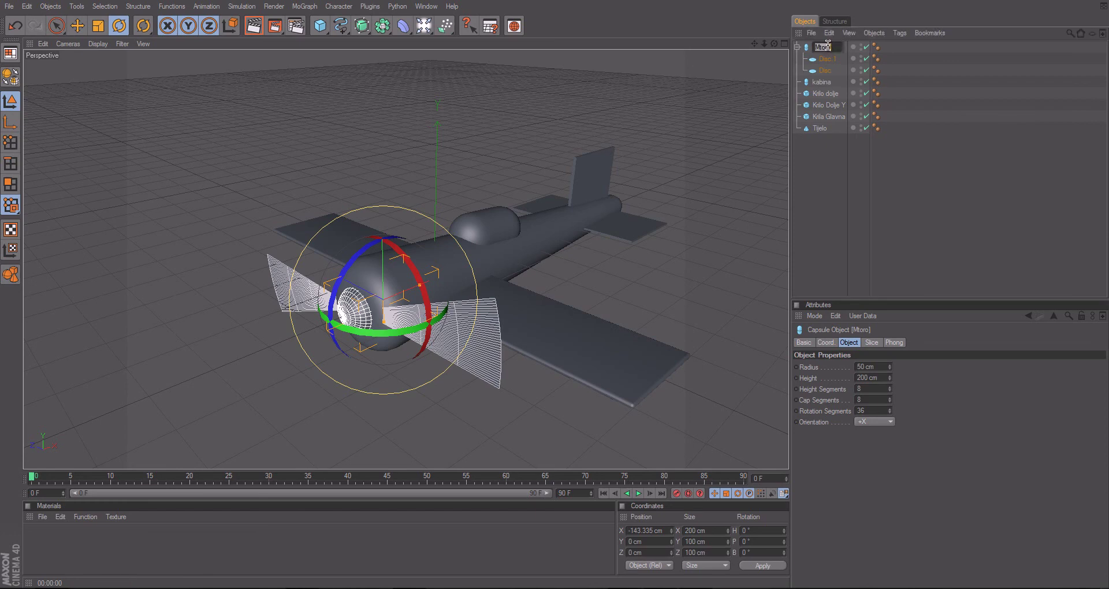
pyautogui.write('Motor')
pyautogui.press('Return')
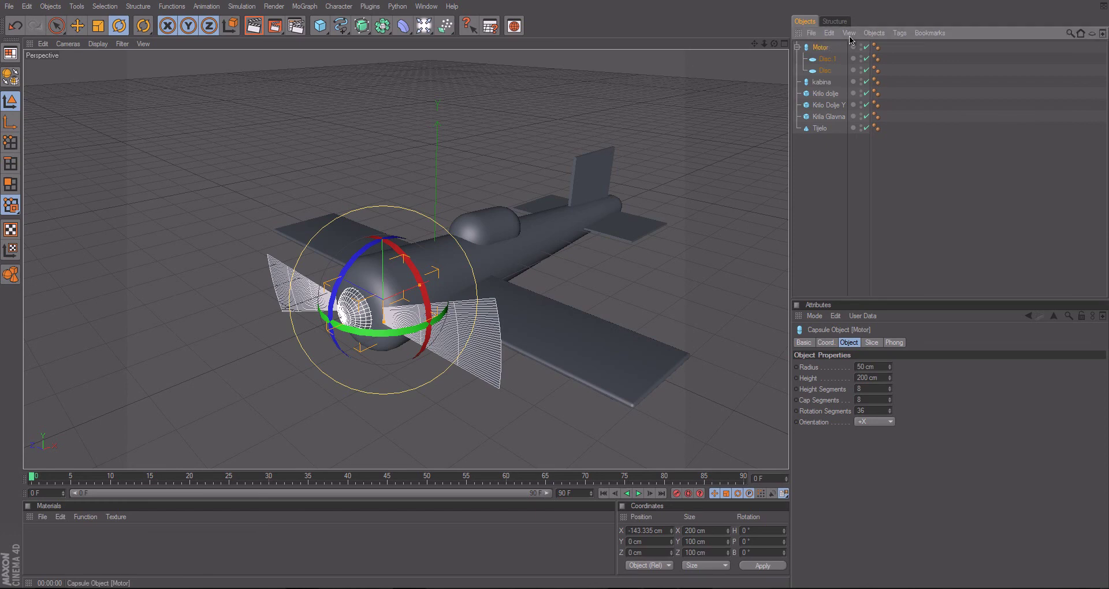
# - Deselect and collapse Motor's hierarchy so its two discs are hidden
pyautogui.click(874, 138)
pyautogui.click(797, 49)
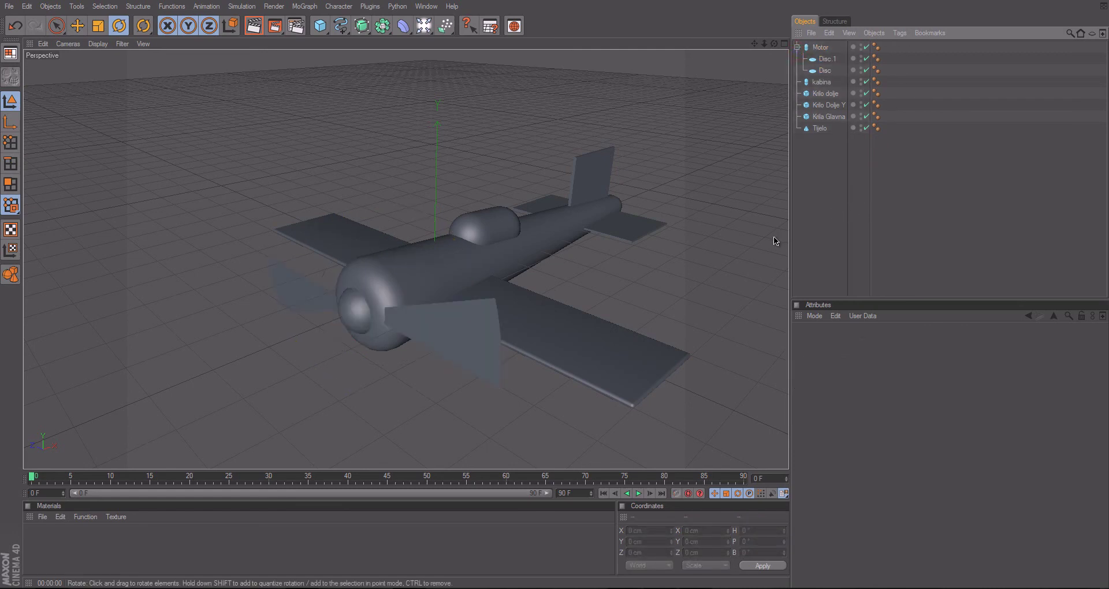
pyautogui.click(796, 47)
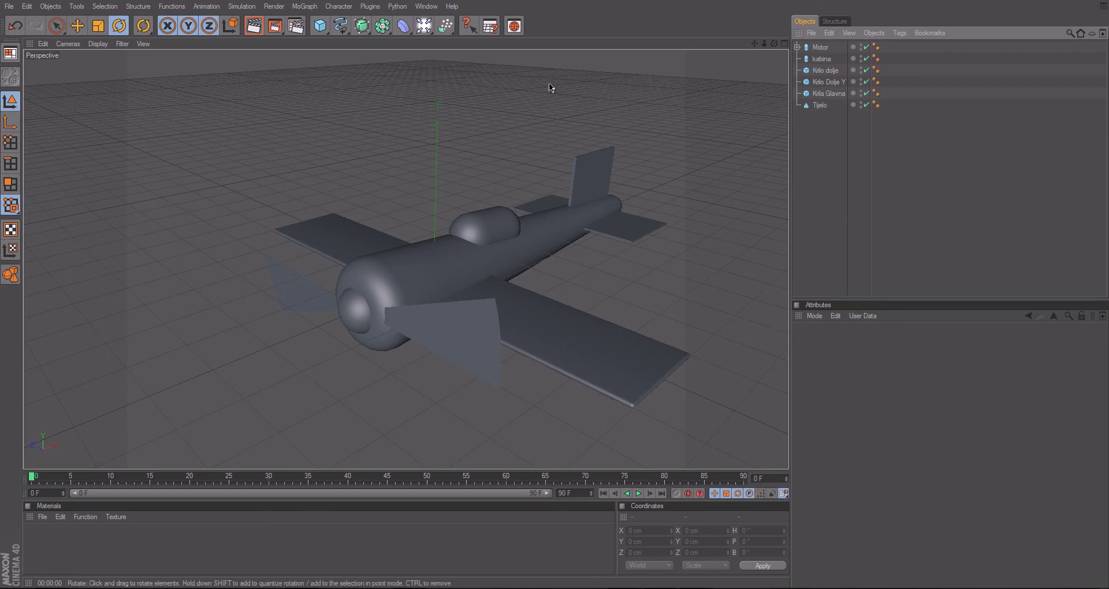
# - Add a Null object and drag all six airplane parts into it as children
pyautogui.click(320, 25)
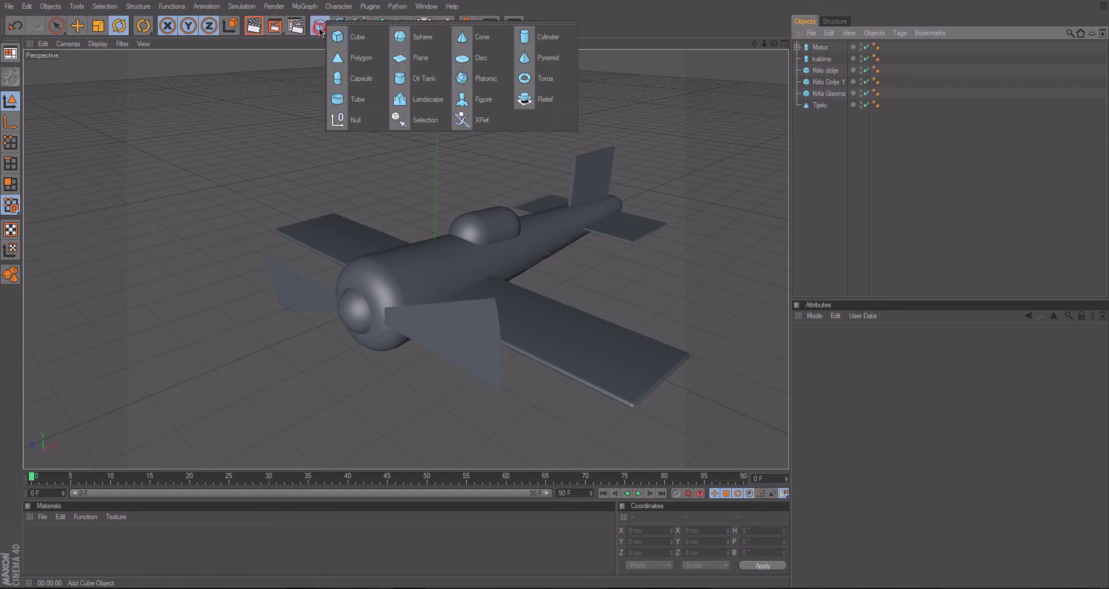
pyautogui.click(350, 118)
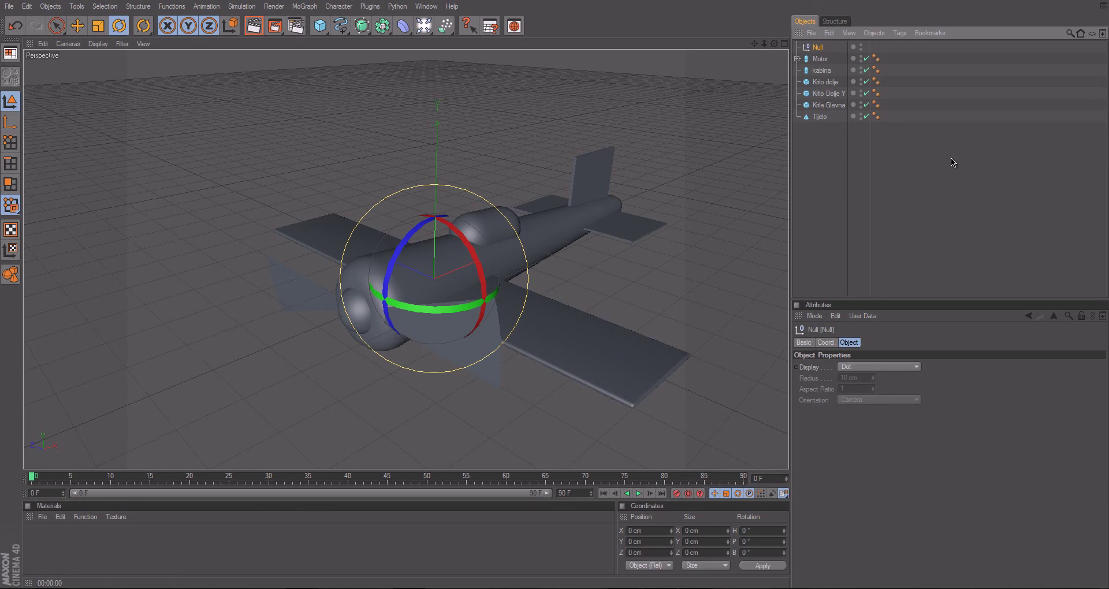
pyautogui.click(951, 162)
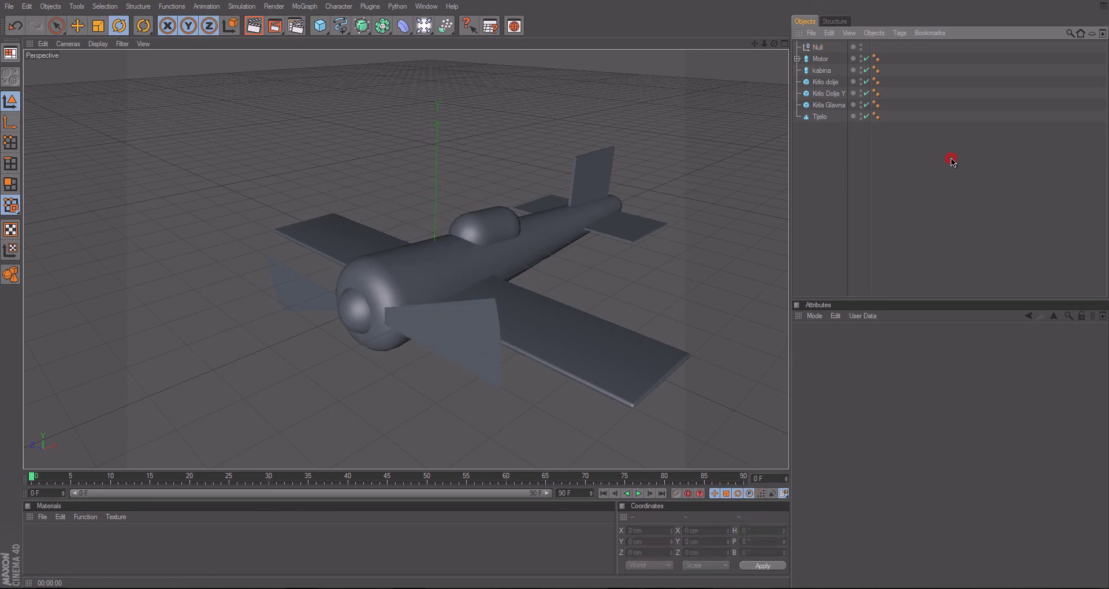
pyautogui.moveTo(851, 152); pyautogui.dragTo(825, 46)
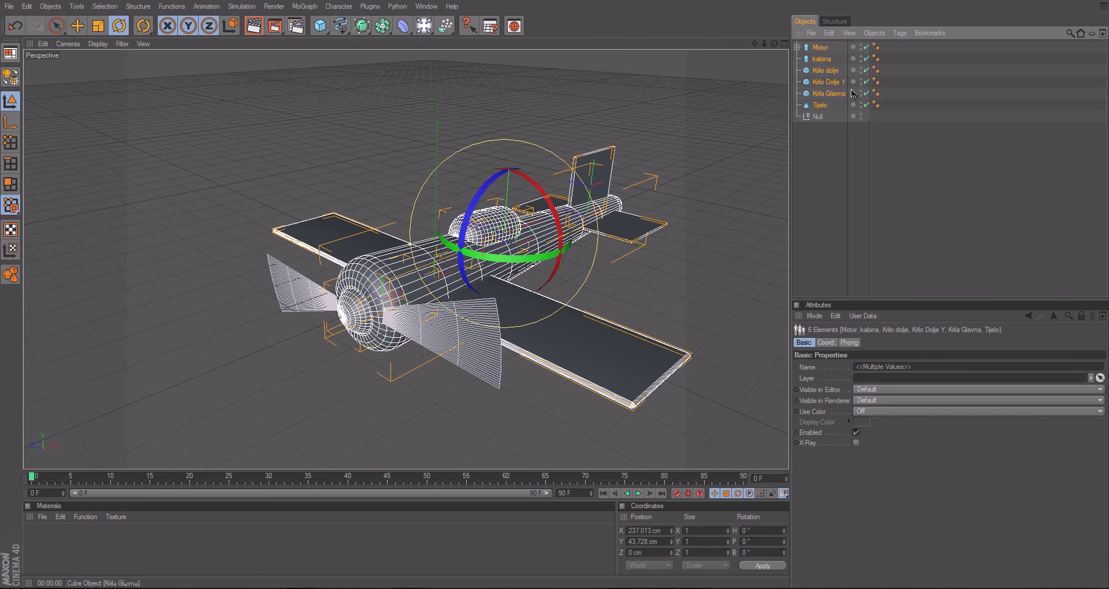
pyautogui.click(836, 144)
pyautogui.moveTo(1015, 47)
pyautogui.mouseDown()
pyautogui.moveTo(831, 107)
pyautogui.moveTo(822, 120)
pyautogui.mouseUp()
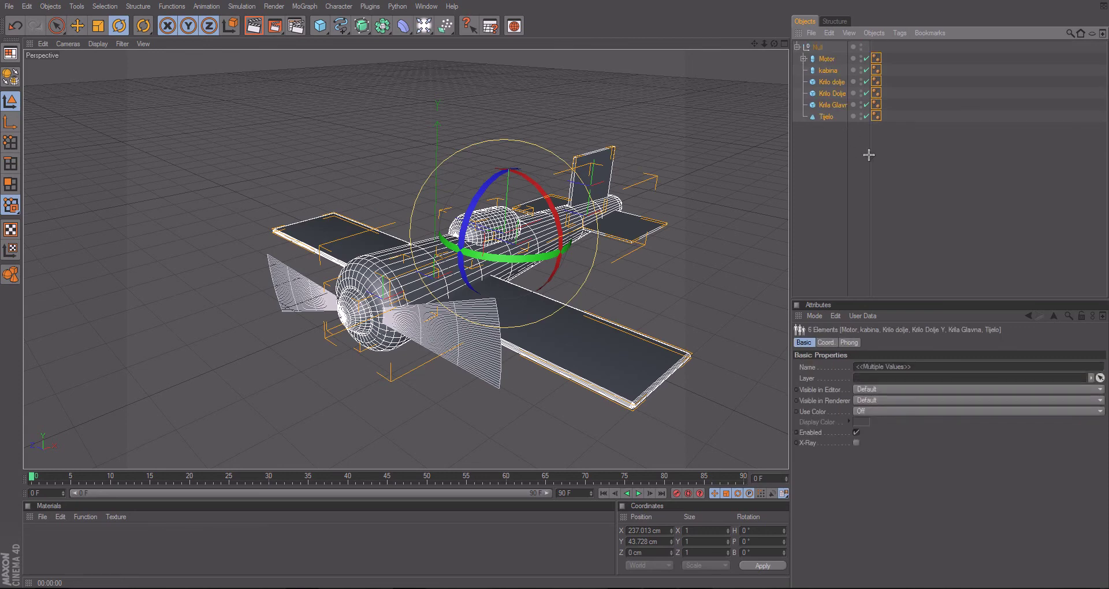
# - Tilt the Null-grouped airplane a few degrees and shift it about 24 cm along X
pyautogui.click(819, 48)
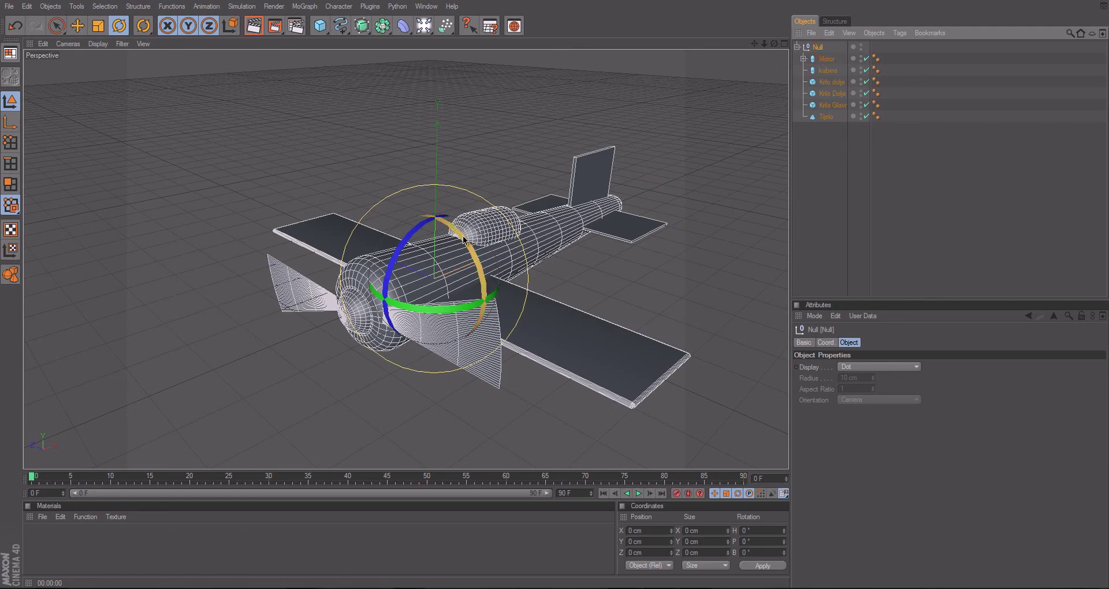
pyautogui.moveTo(465, 230)
pyautogui.mouseDown()
pyautogui.moveTo(424, 176)
pyautogui.moveTo(458, 162)
pyautogui.mouseUp()
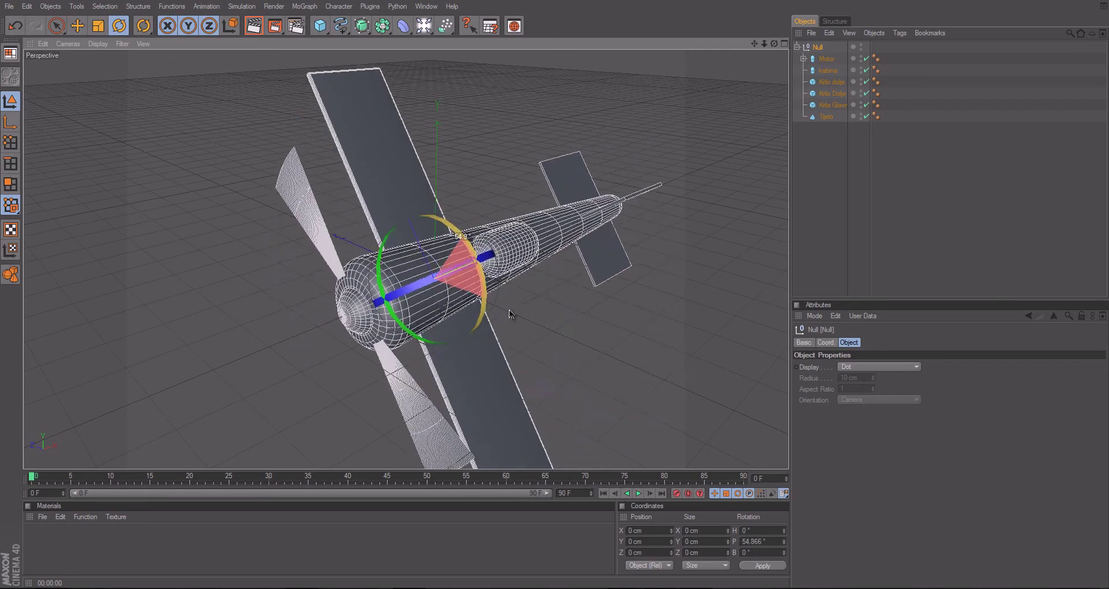
pyautogui.moveTo(458, 161); pyautogui.dragTo(492, 200)
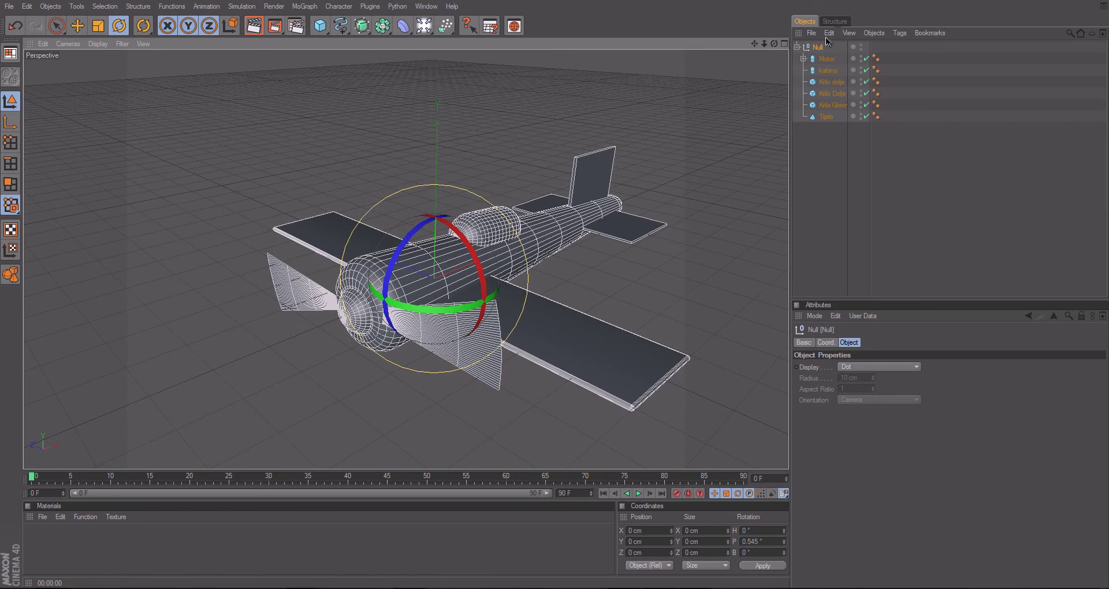
pyautogui.click(797, 47)
pyautogui.click(797, 47)
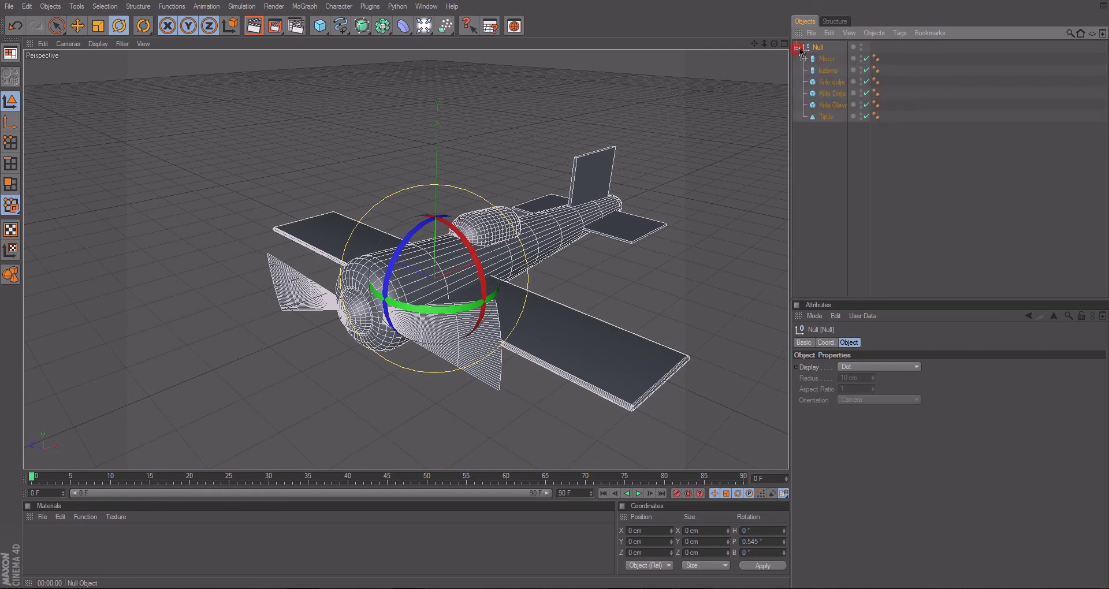
pyautogui.click(885, 163)
pyautogui.click(819, 48)
pyautogui.click(56, 26)
pyautogui.moveTo(498, 252); pyautogui.dragTo(497, 234)
pyautogui.press('r')
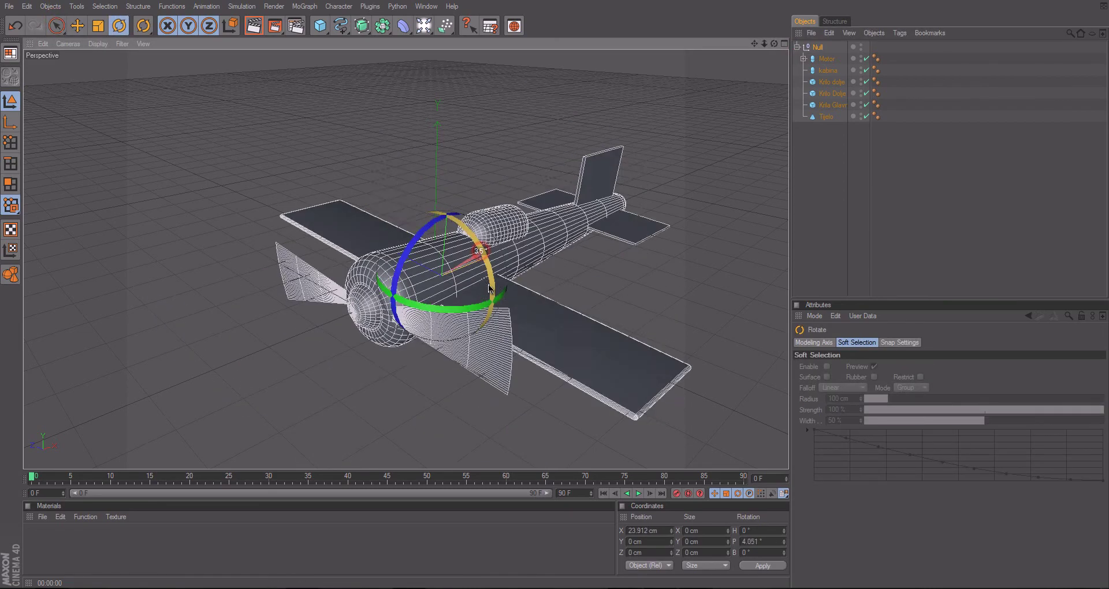
# - Undo an accidental delete-all, then remove the Null with Shift+G, keeping its six parts
pyautogui.moveTo(951, 194); pyautogui.dragTo(806, 50)
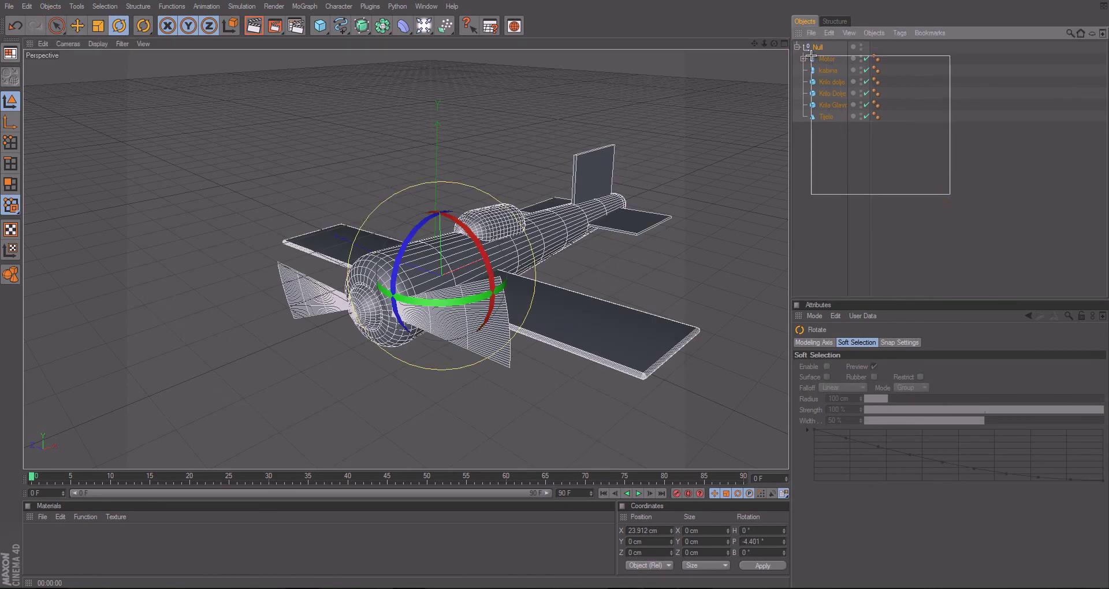
pyautogui.hotkey('ctrl', 'a')
pyautogui.press('Delete')
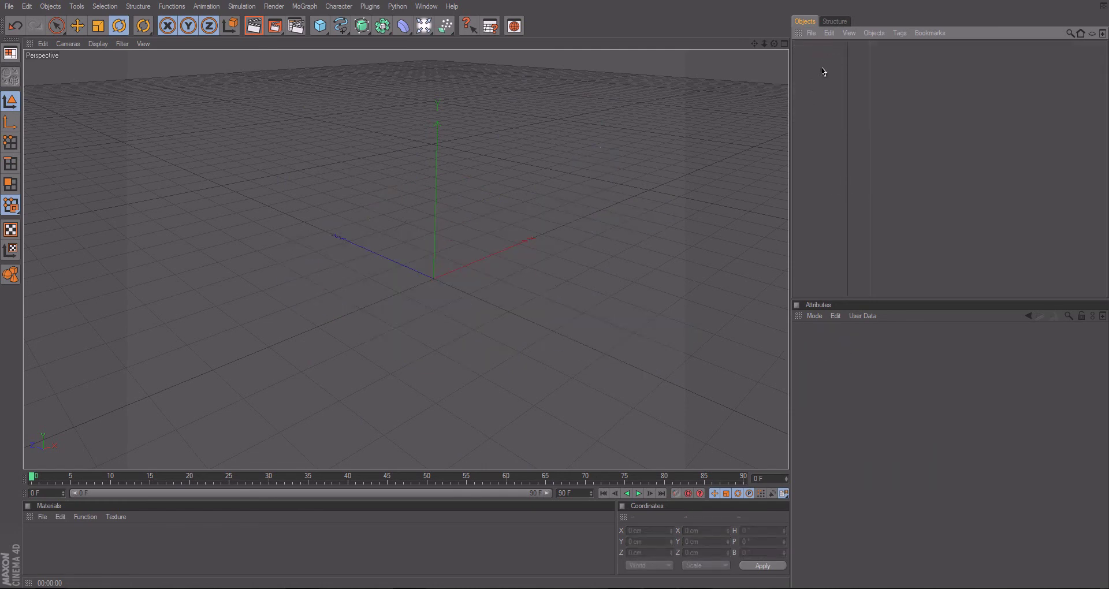
pyautogui.hotkey('ctrl', 'z')
pyautogui.moveTo(856, 160); pyautogui.dragTo(825, 59)
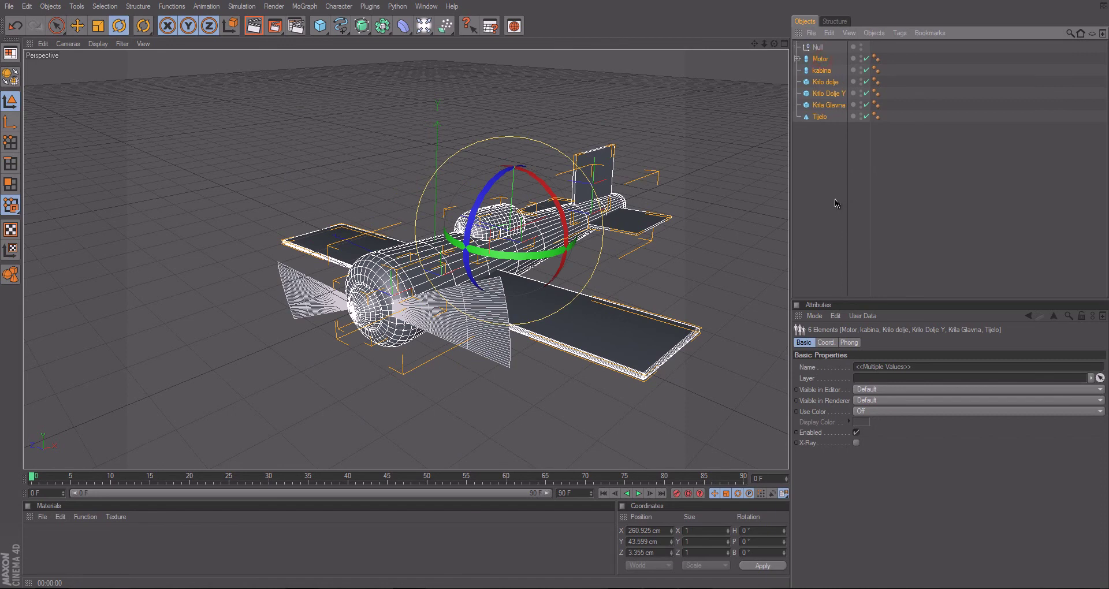
pyautogui.click(862, 163)
pyautogui.click(817, 47)
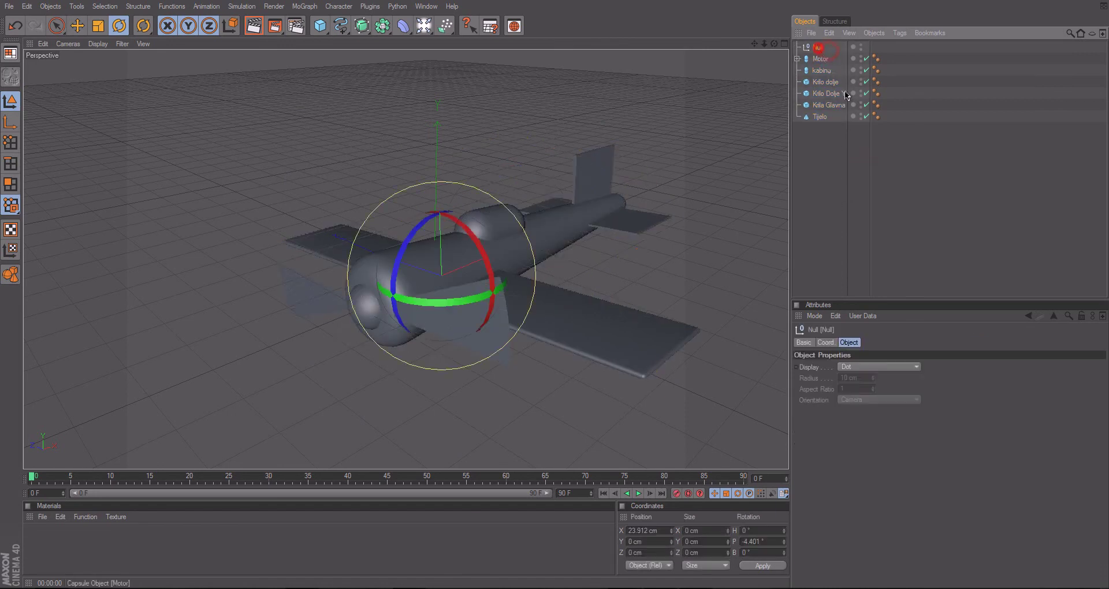
pyautogui.hotkey('shift', 'g')
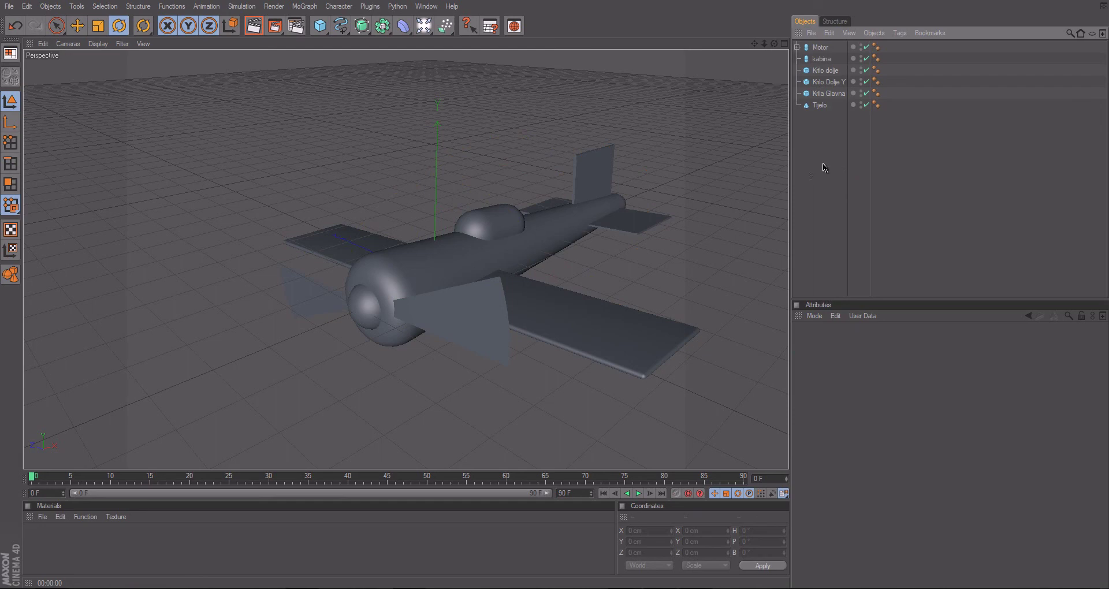
# - Render, nudge Motor forward to X -130.373 cm, and render the airplane again
pyautogui.click(254, 25)
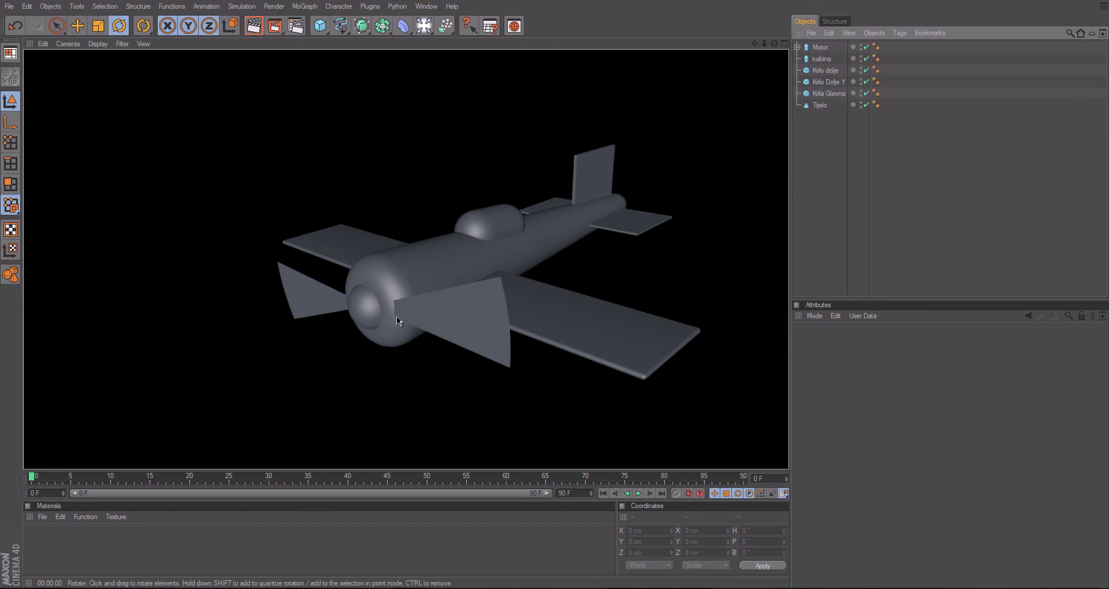
pyautogui.click(253, 24)
pyautogui.press('e')
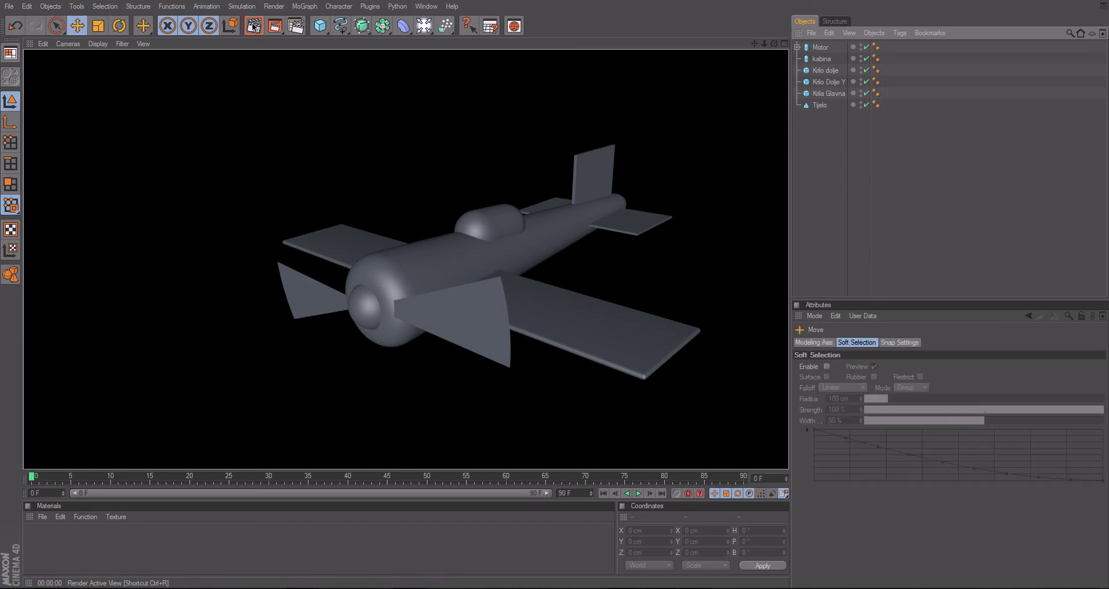
pyautogui.click(820, 47)
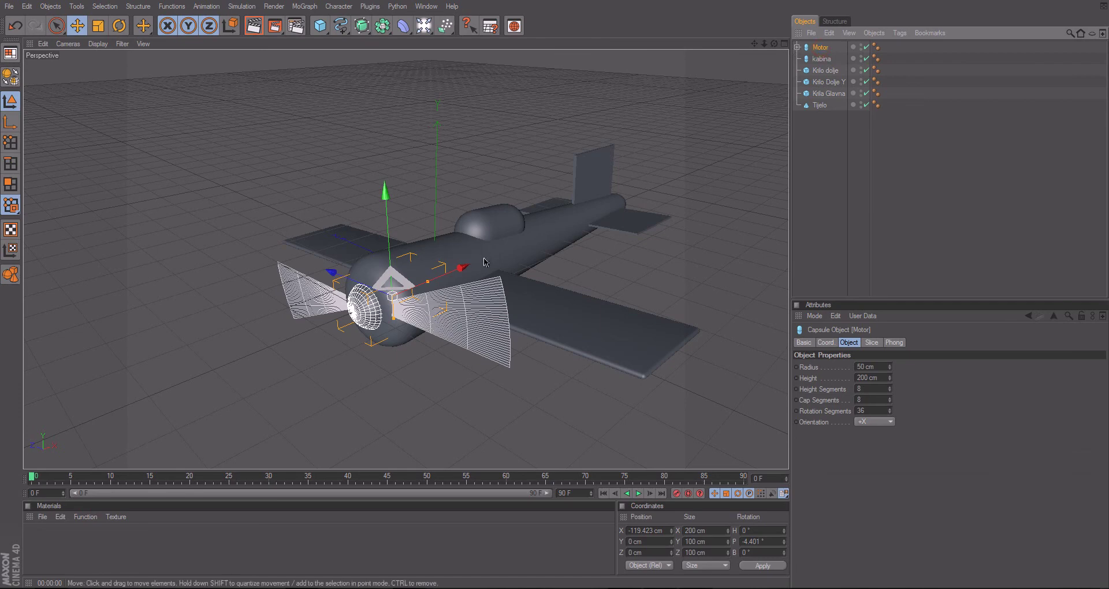
pyautogui.moveTo(485, 262); pyautogui.dragTo(477, 266)
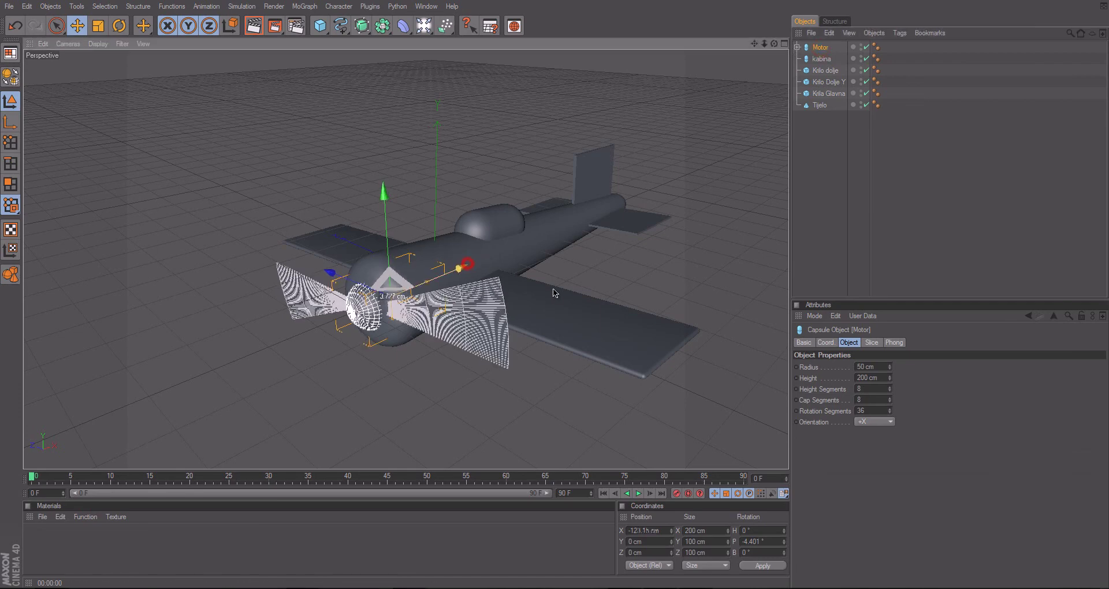
pyautogui.click(911, 190)
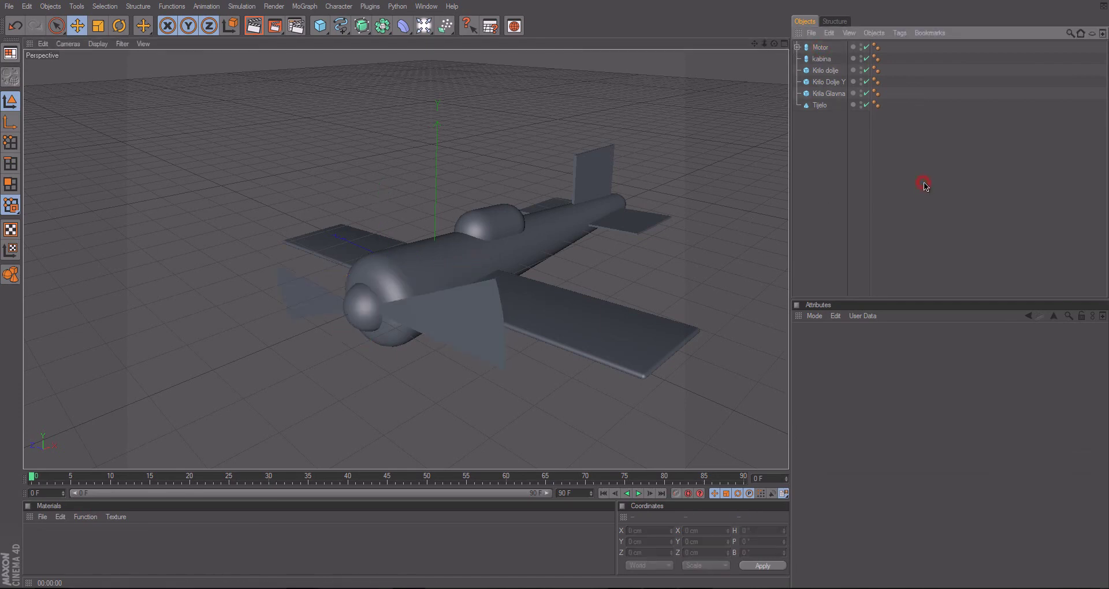
pyautogui.click(253, 28)
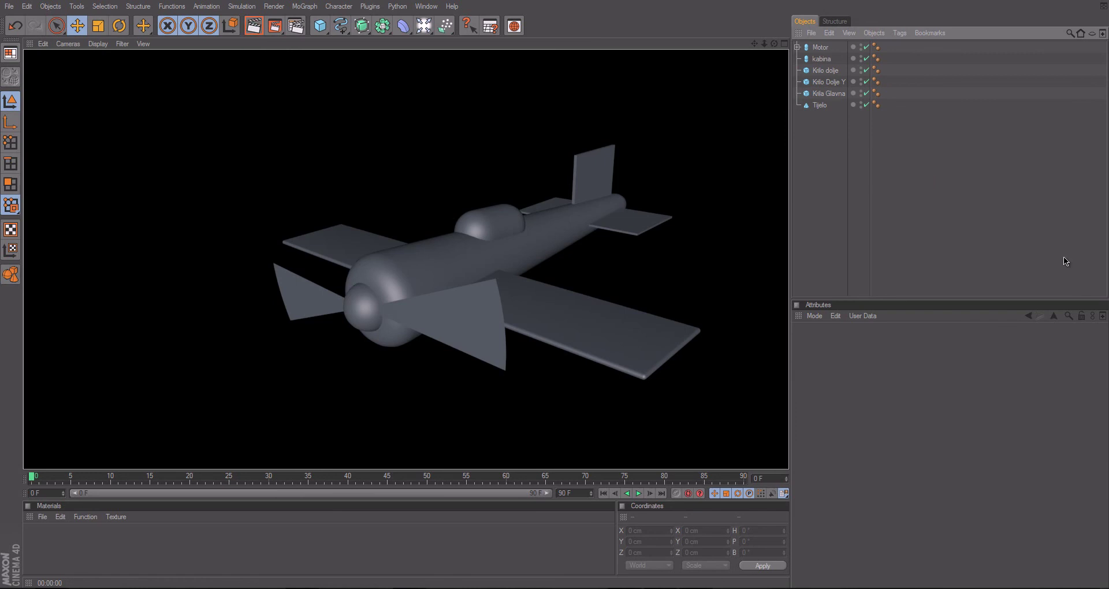